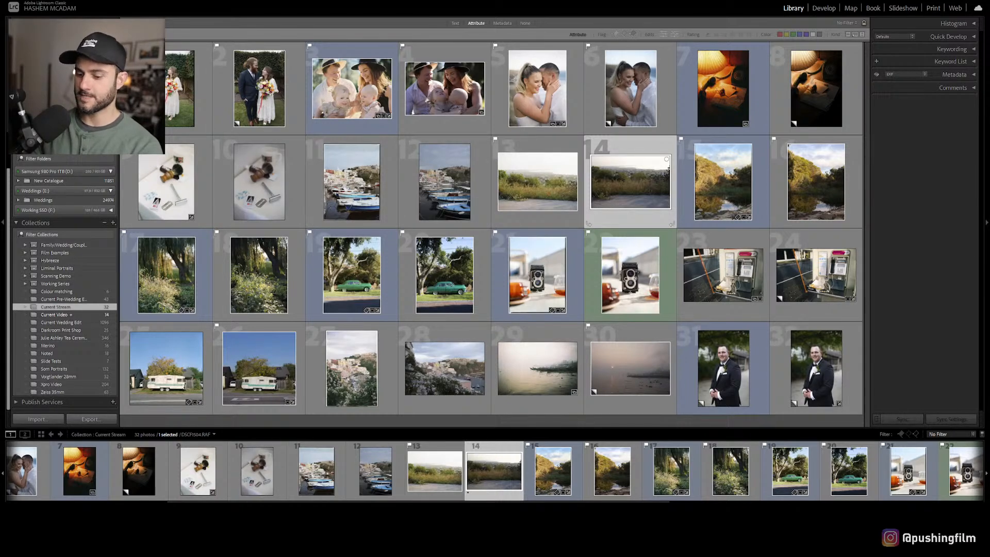
- Compare photos 11 to 14 together in Survey view and return to the grid
shift+click(352, 181)
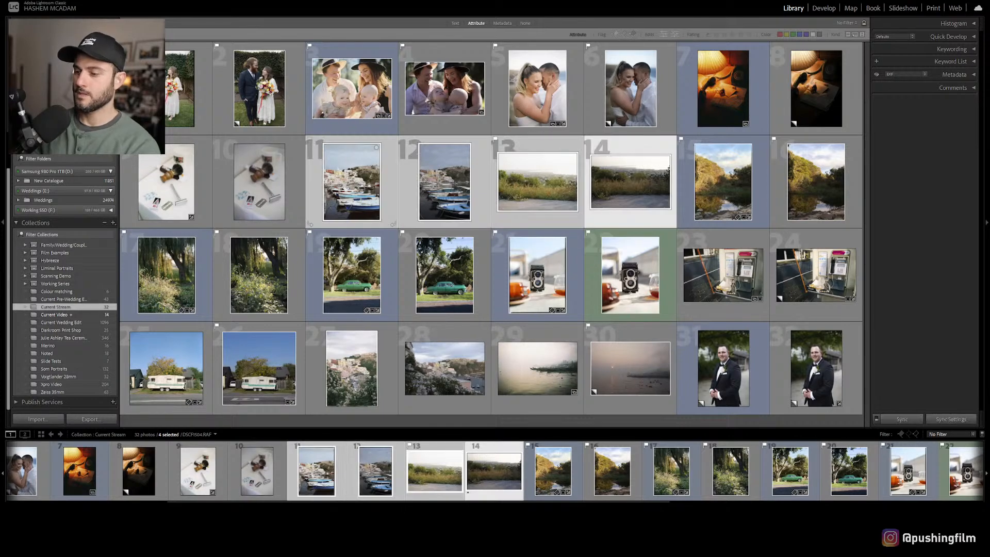
key(n)
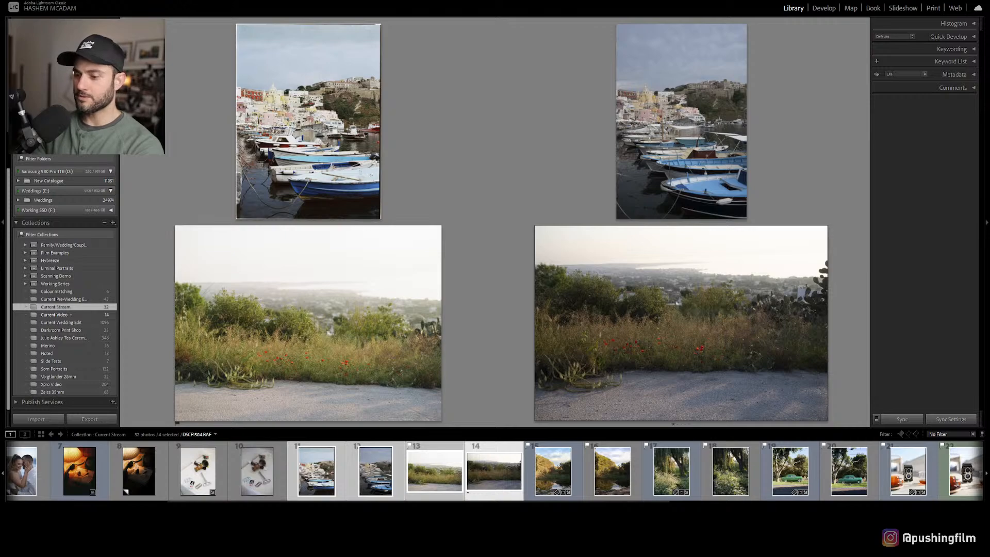
key(g)
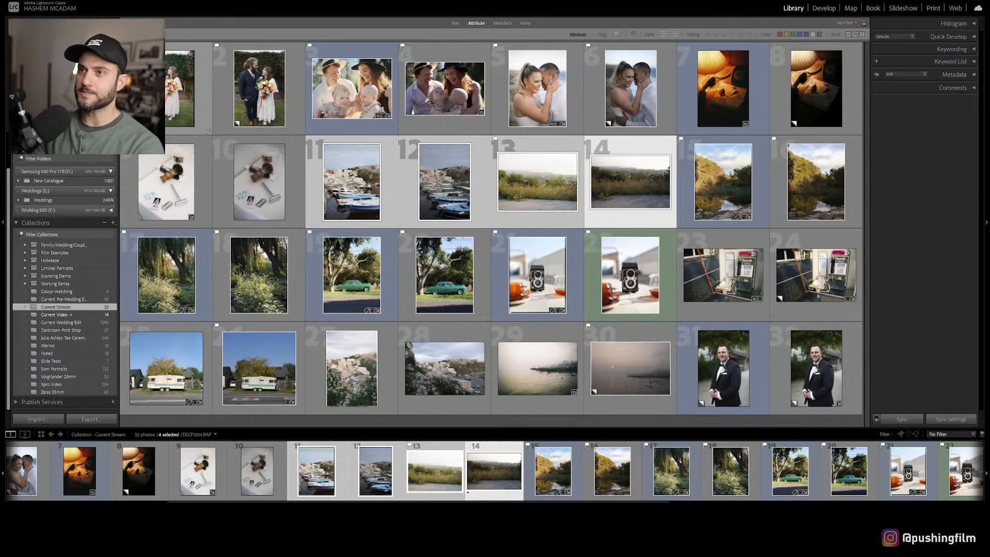
- Collapse the Collections list and compare the first two wedding couple photos side by side
click(201, 53)
shift+click(259, 88)
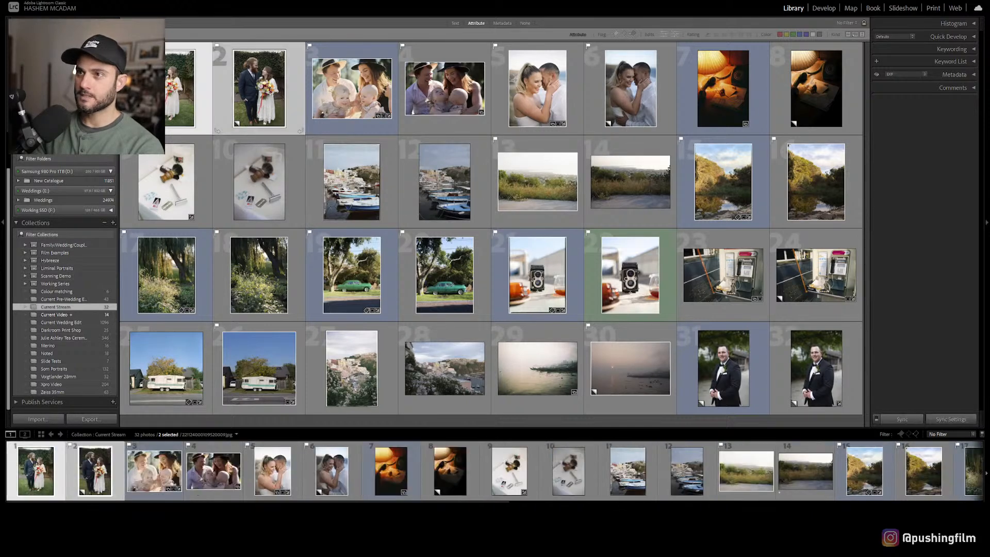
click(111, 209)
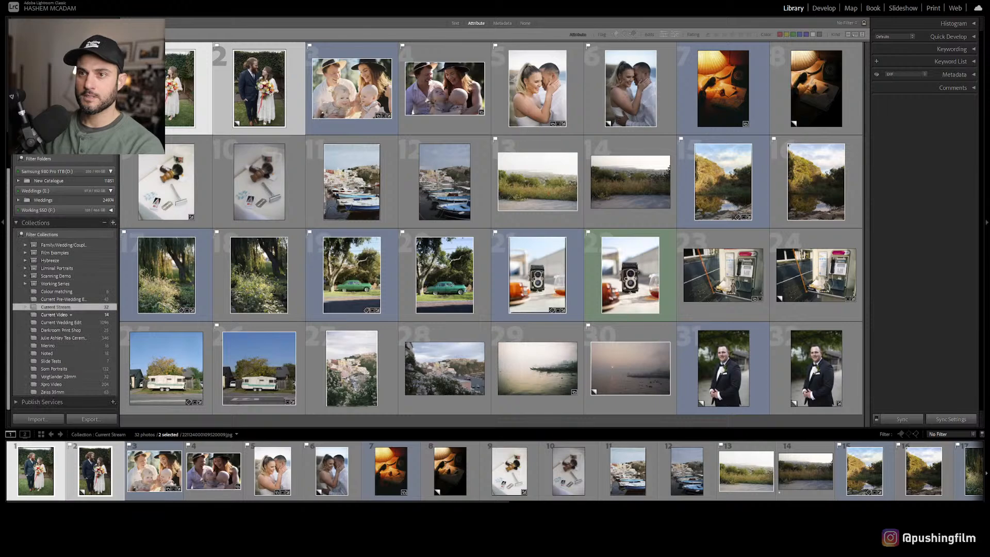
click(36, 223)
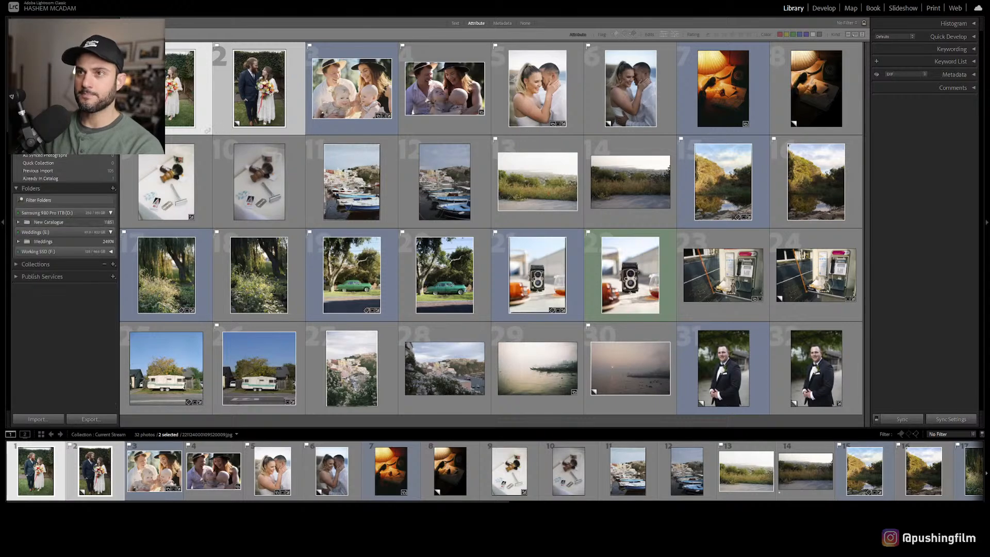
key(c)
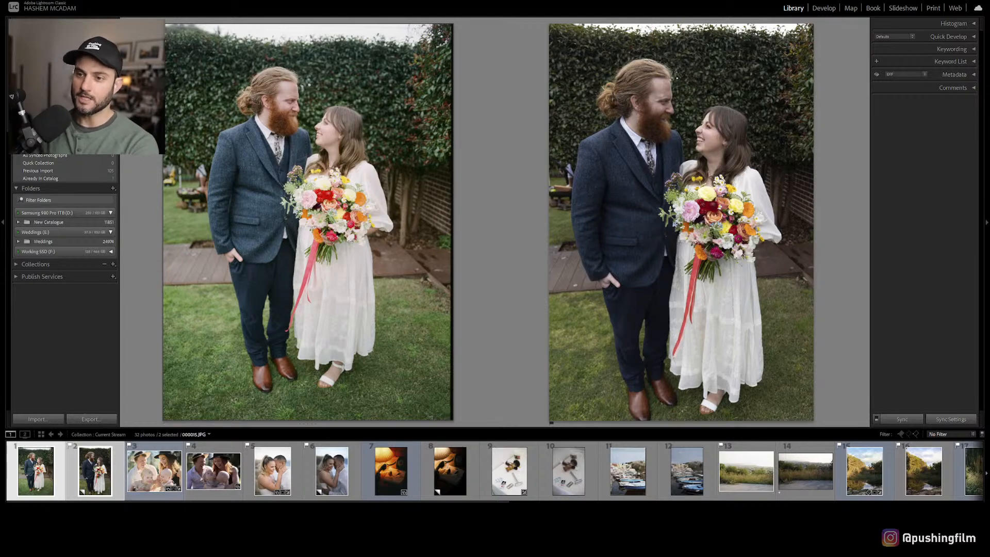
- Compare photos 3 and 4, 5 and 6, and 7 and 8 side by side, one pair at a time
click(154, 470)
ctrl+click(213, 471)
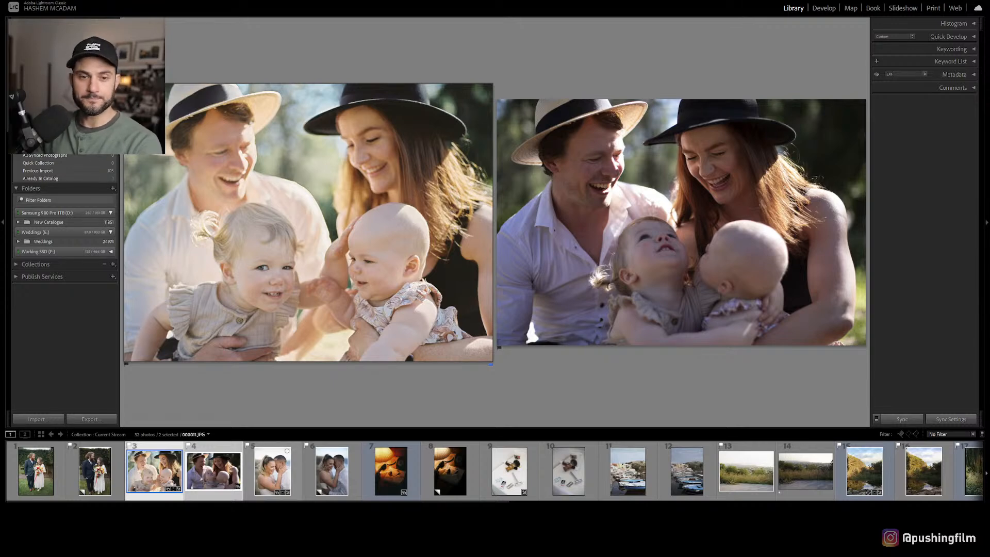
click(272, 470)
ctrl+click(332, 470)
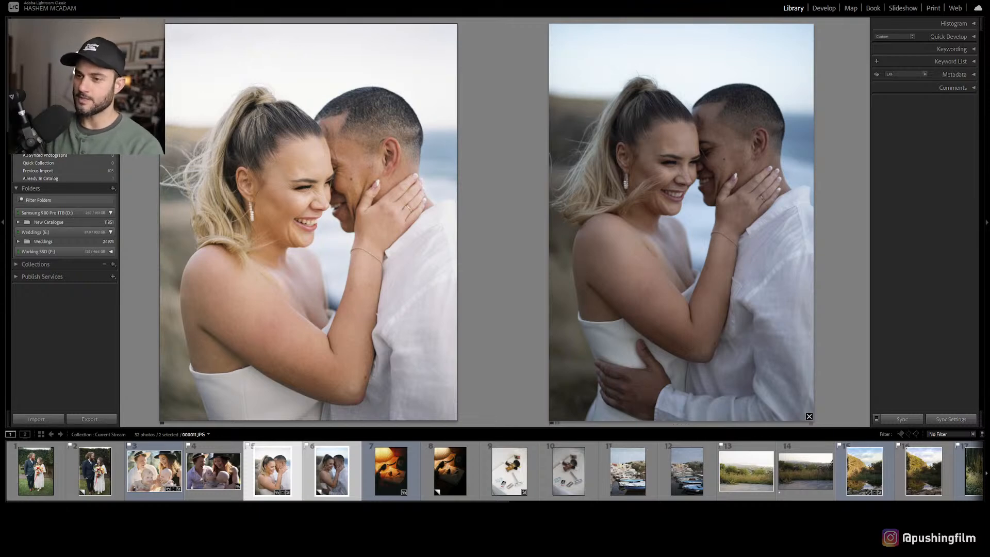
click(391, 471)
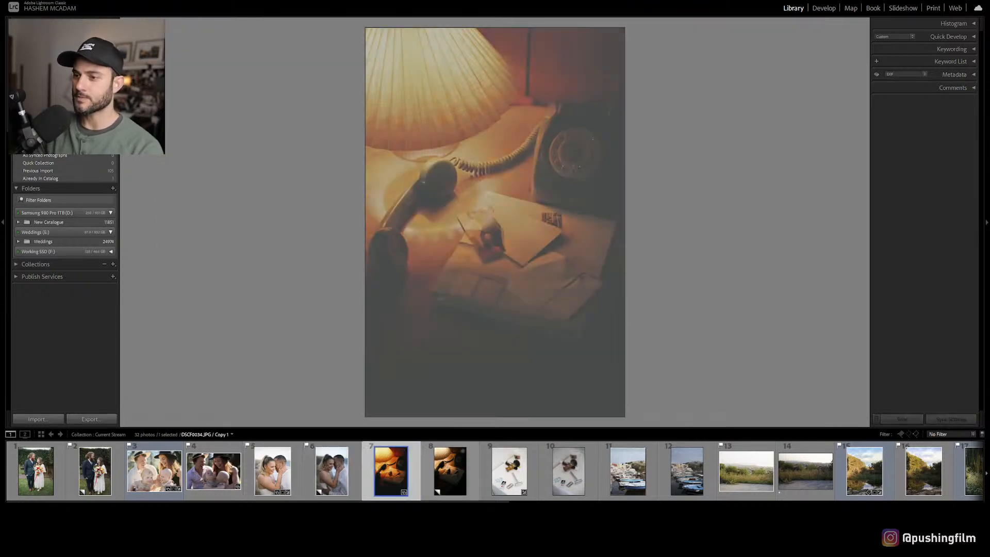
ctrl+click(450, 471)
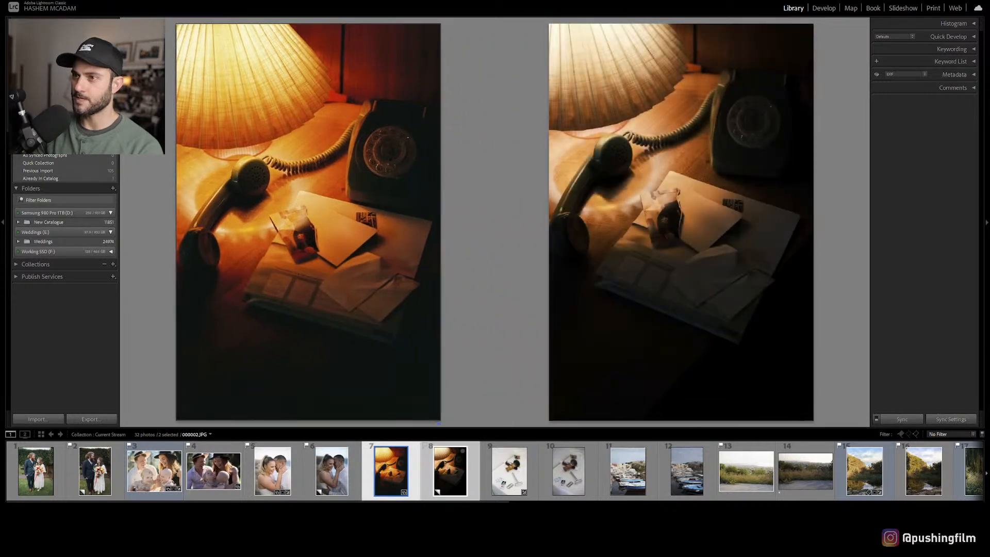
- Compare the shaving kit, harbour boats and roadside field pairs side by side in turn, finishing back in the grid
click(509, 471)
ctrl+click(577, 453)
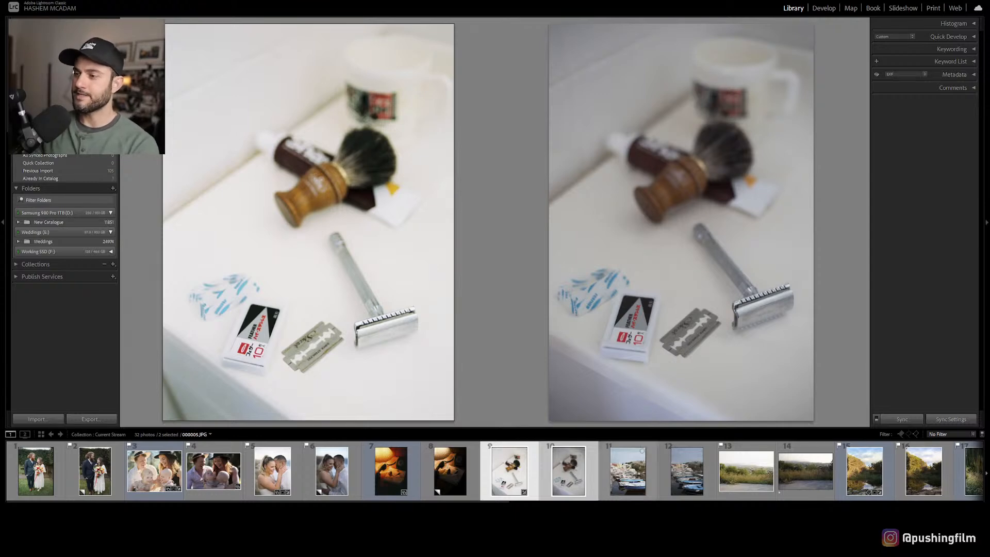
click(628, 470)
ctrl+click(686, 470)
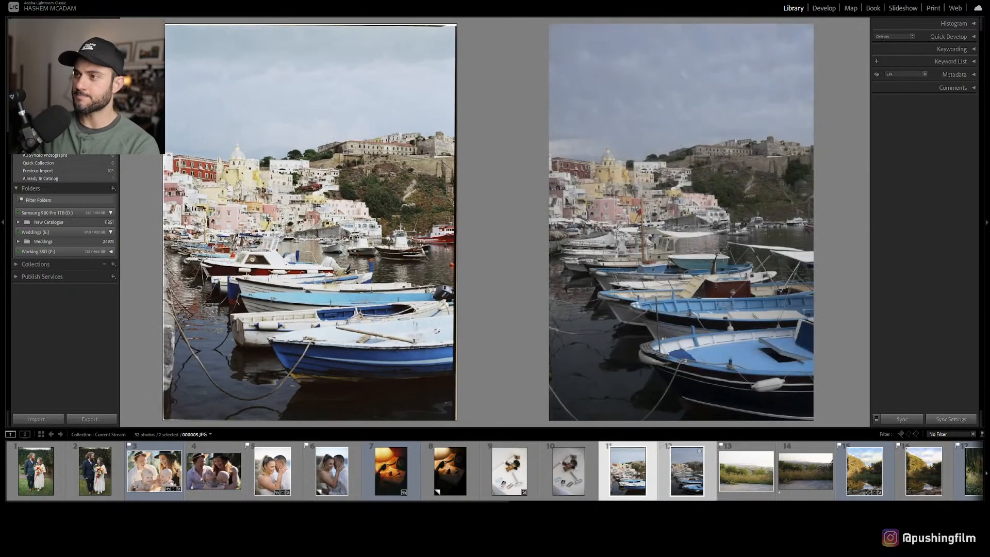
click(746, 470)
ctrl+click(805, 470)
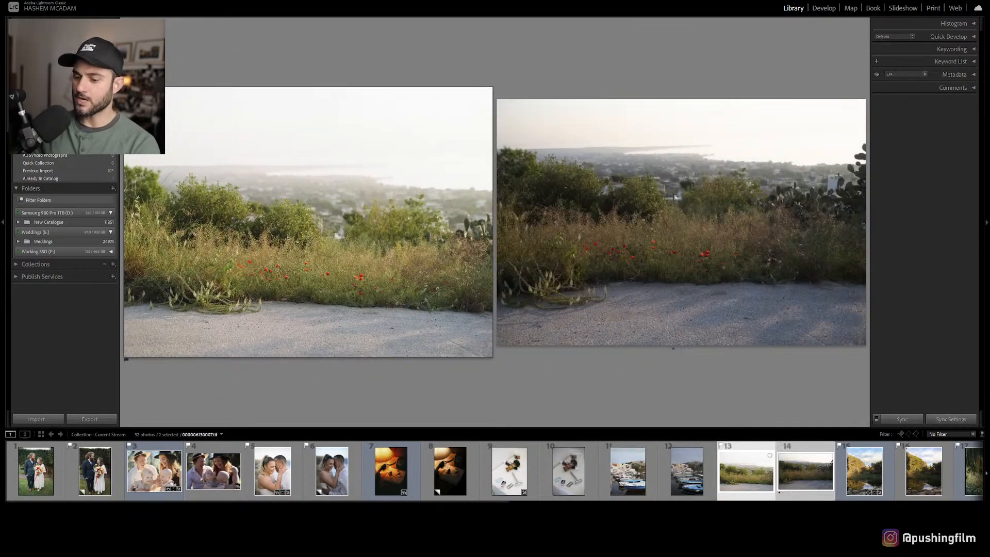
key(g)
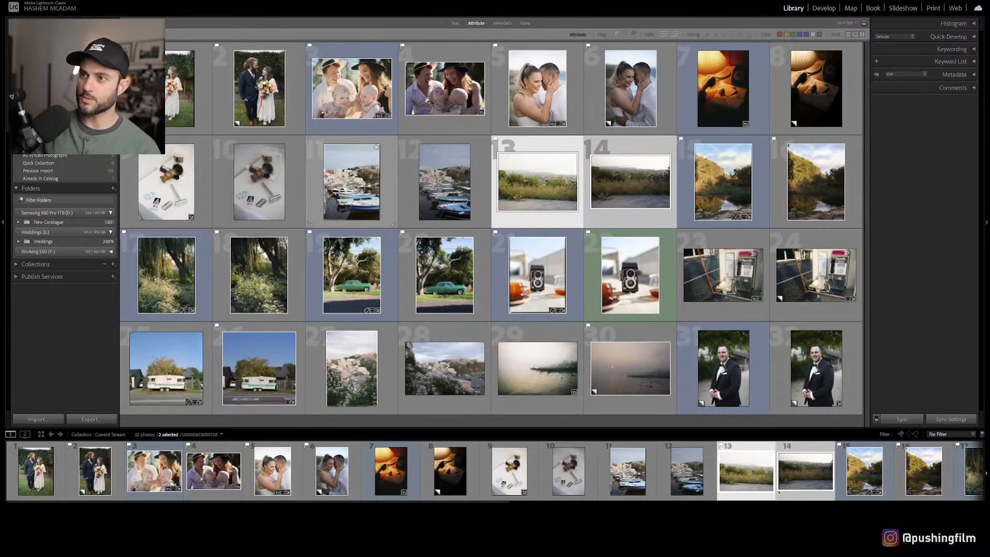
- Show the histogram and examine it for the wedding couple photos 1 and 2 and the family photos 3 and 4
click(352, 182)
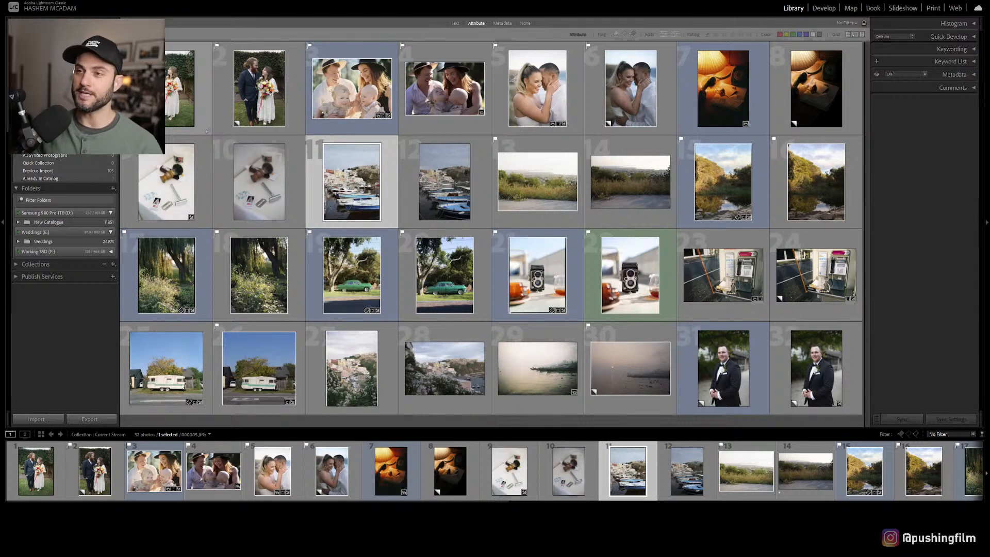
click(185, 103)
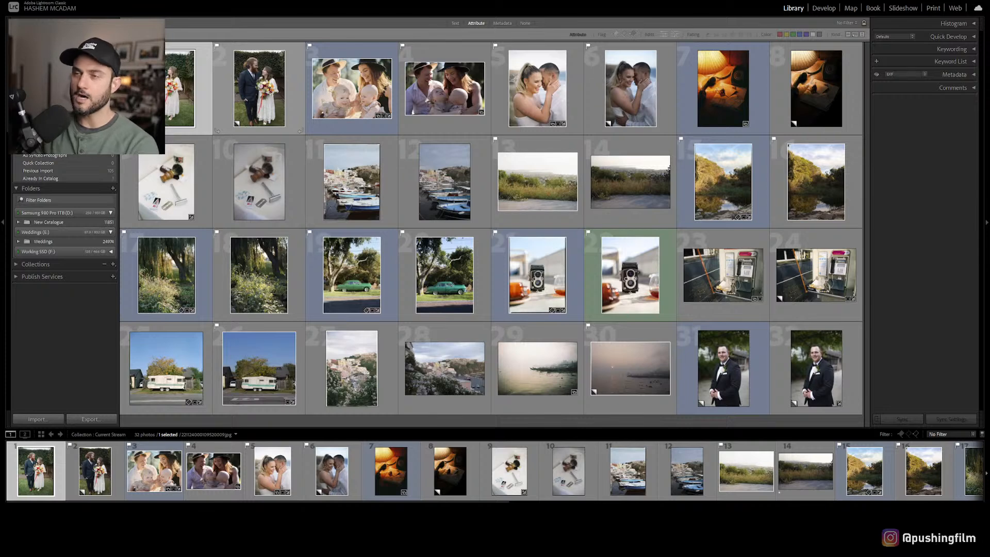
click(953, 24)
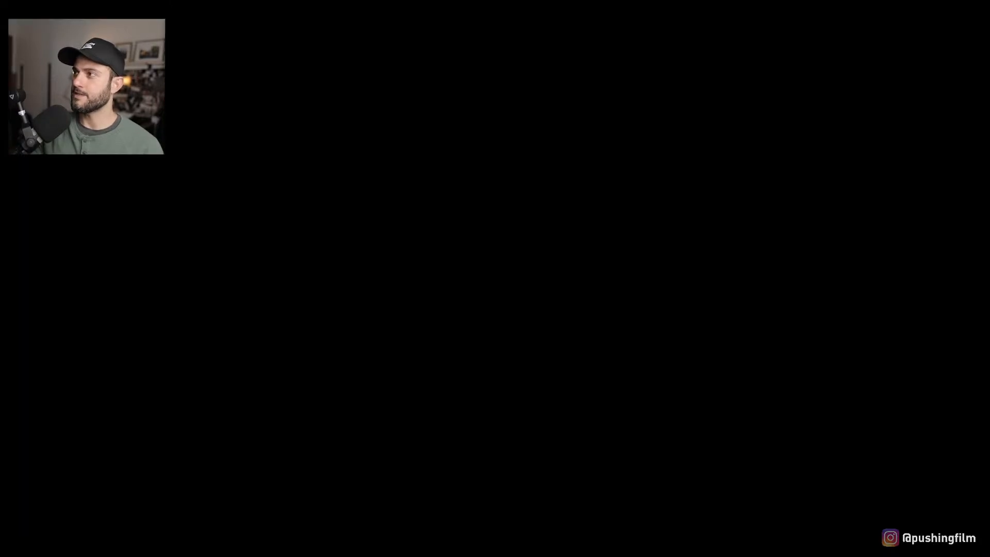
click(259, 87)
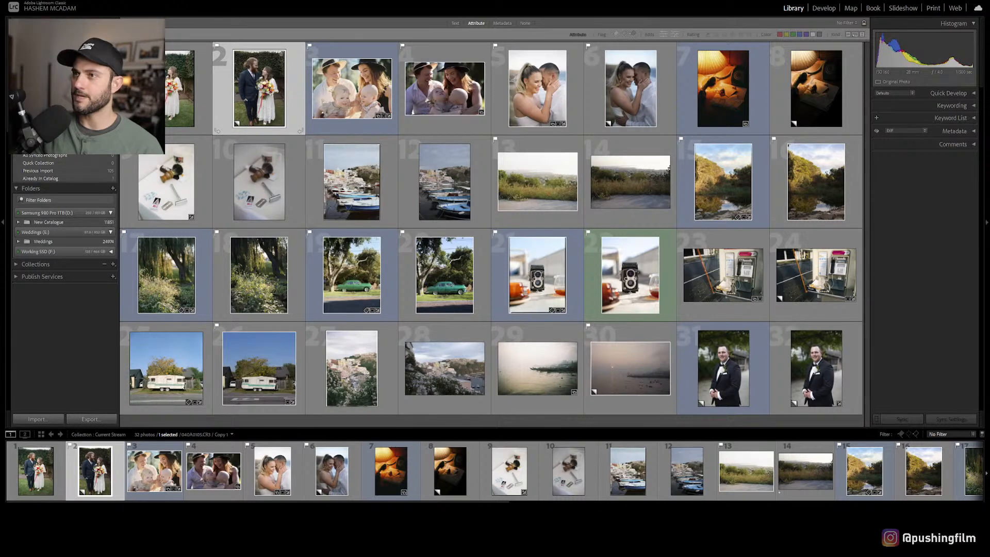
click(352, 89)
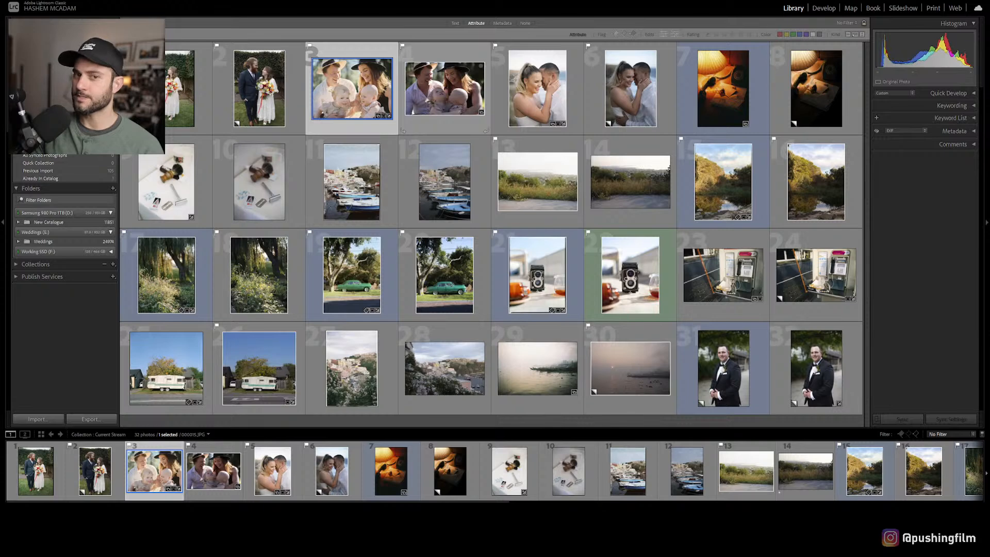
click(445, 89)
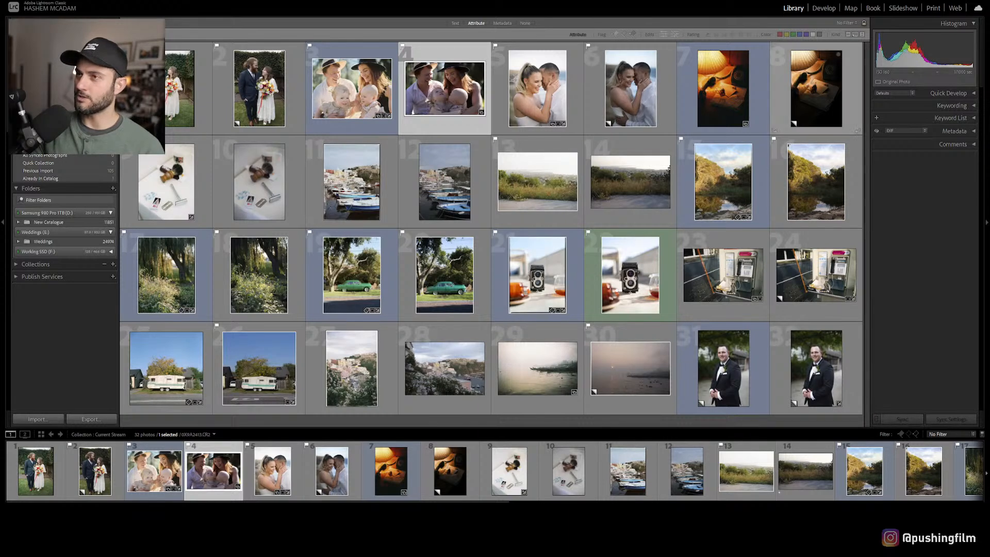
click(351, 89)
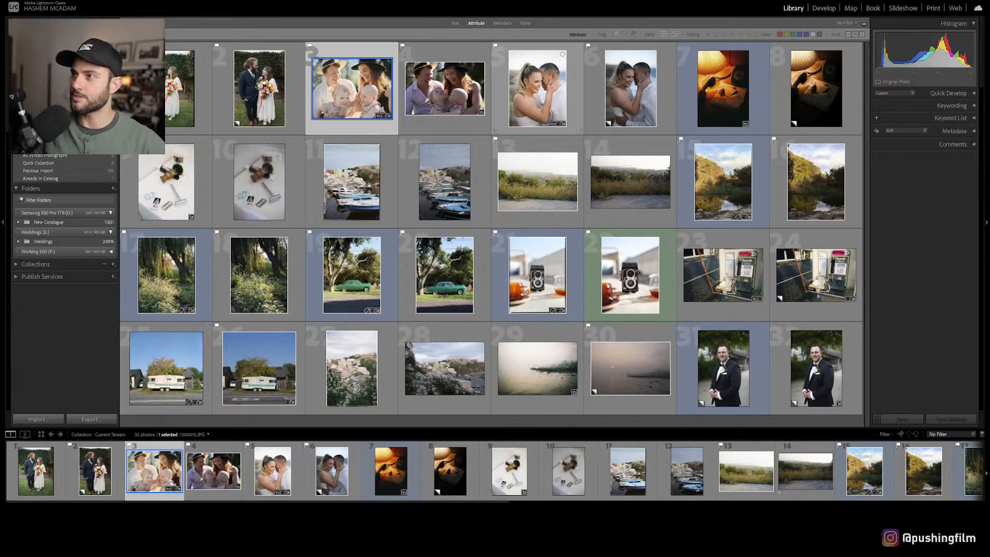
- Examine the histograms of the beach couple photos 5 and 6 and the roadside field photos 13 and 14
click(537, 89)
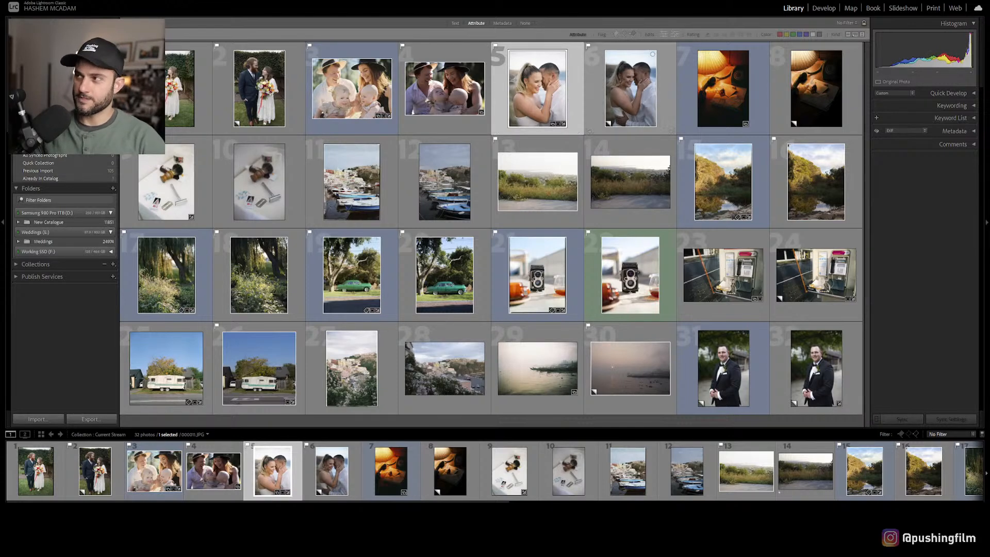
click(631, 88)
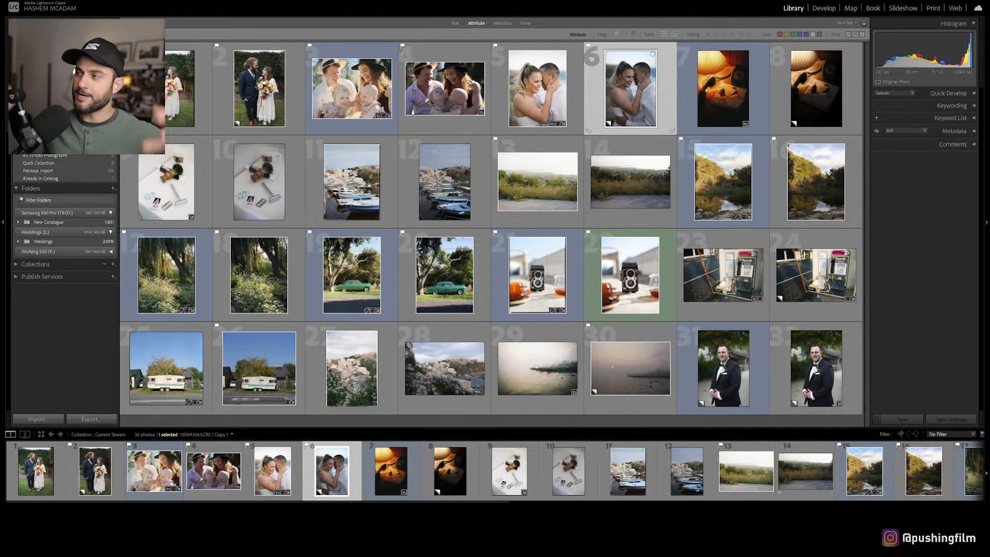
click(537, 182)
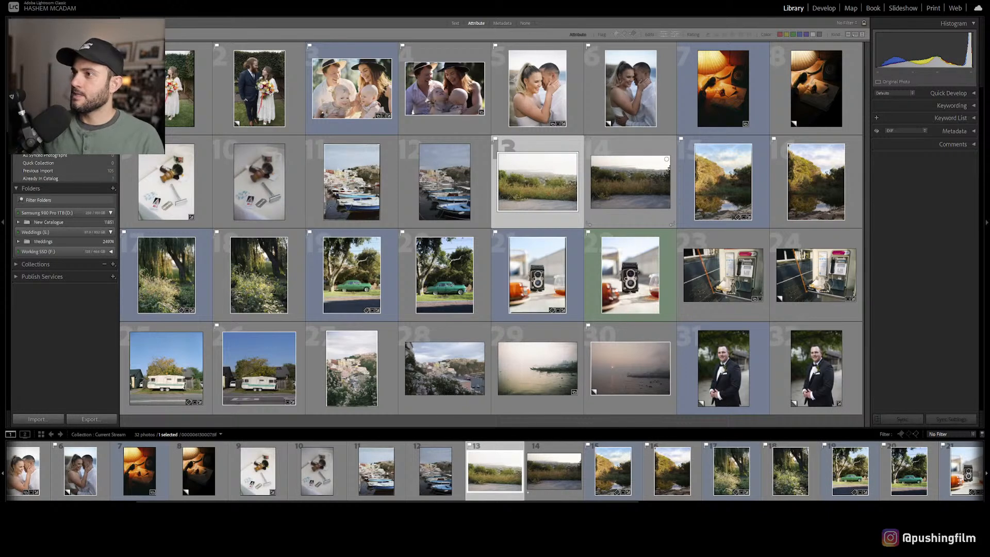
click(631, 182)
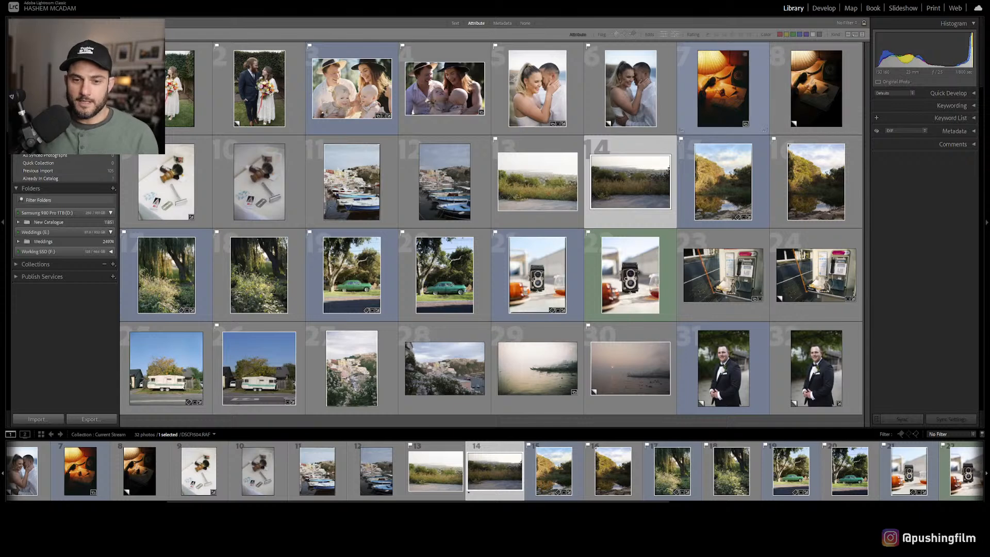
- Open field photo 13 in Develop and alternate with photo 14 to compare tones and colours, including a look with the panels hidden
click(537, 182)
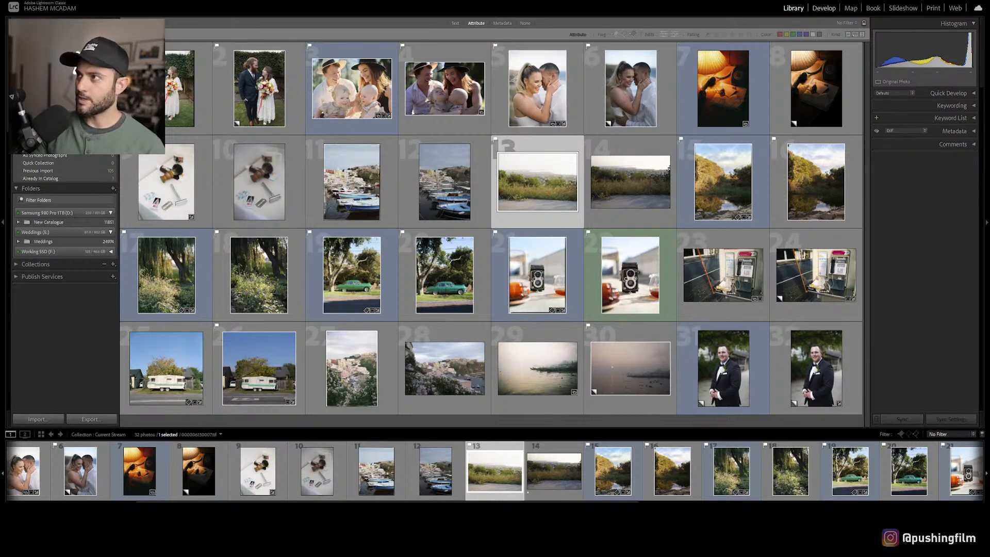
click(824, 9)
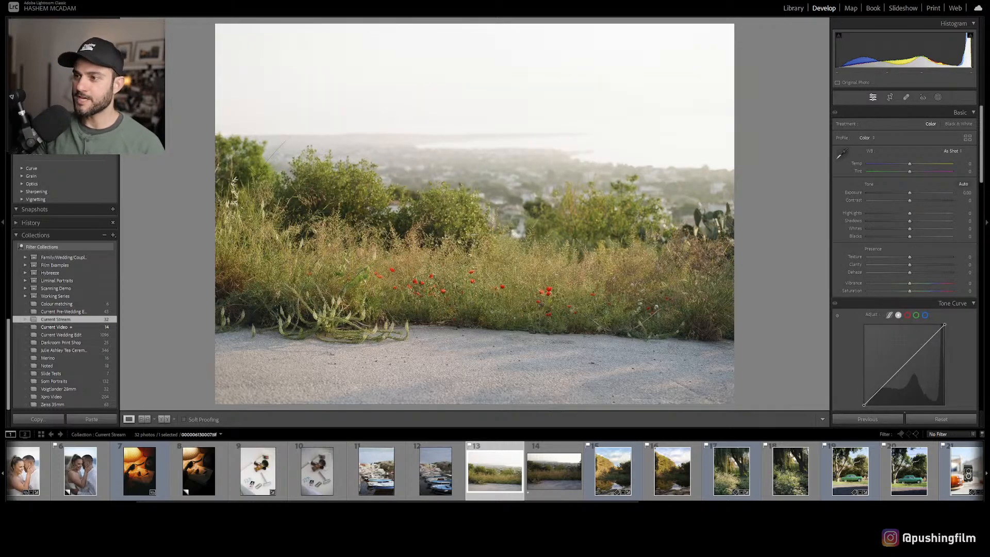
click(554, 471)
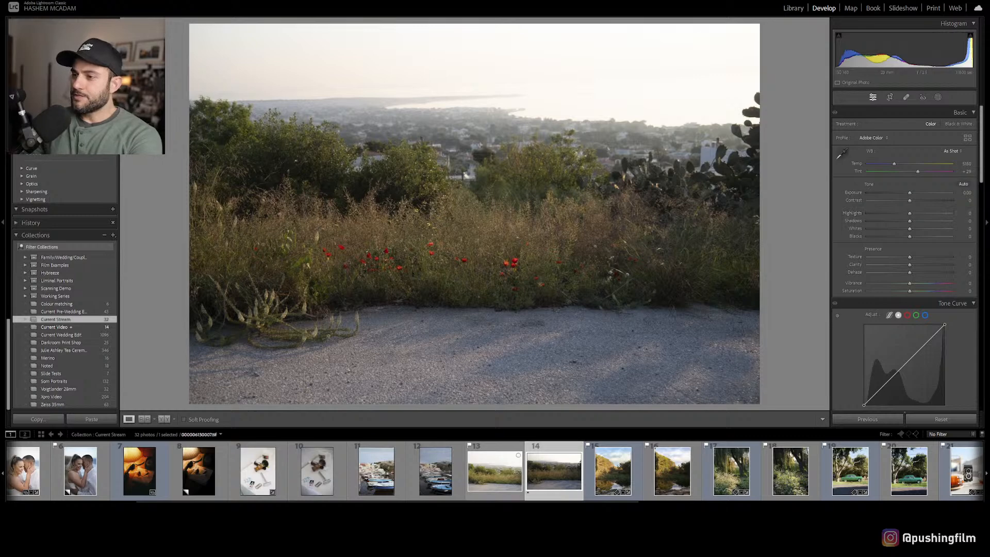
key(Left)
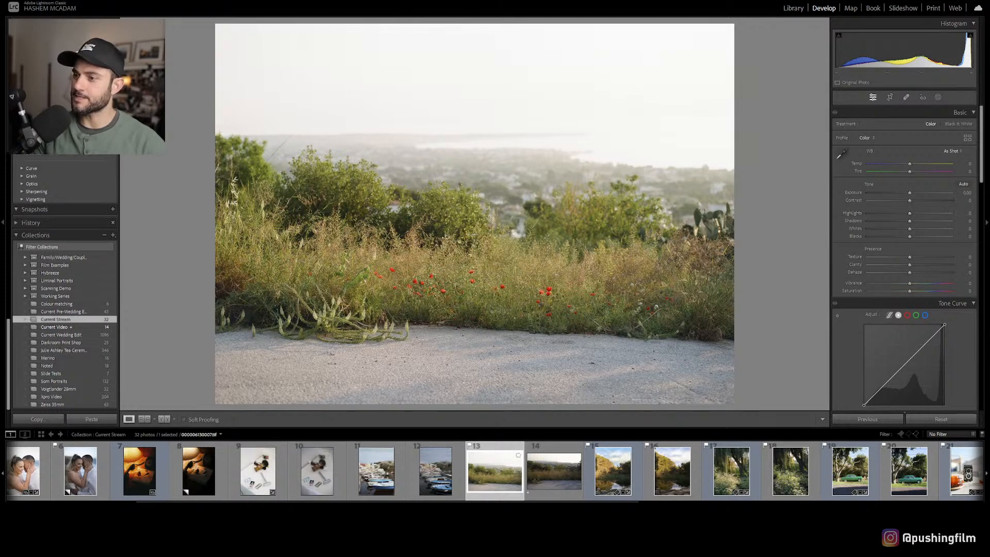
click(554, 471)
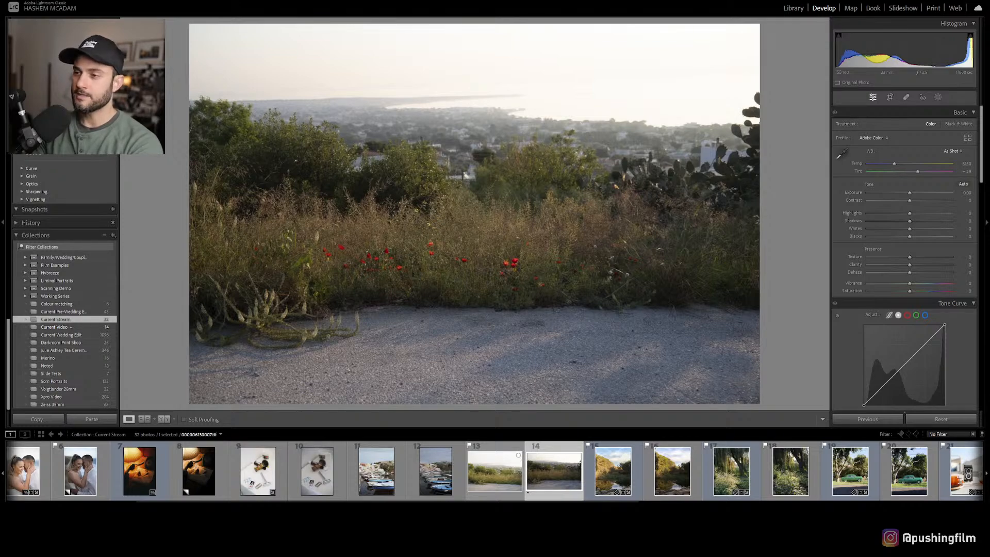
click(495, 471)
key(shift+Tab)
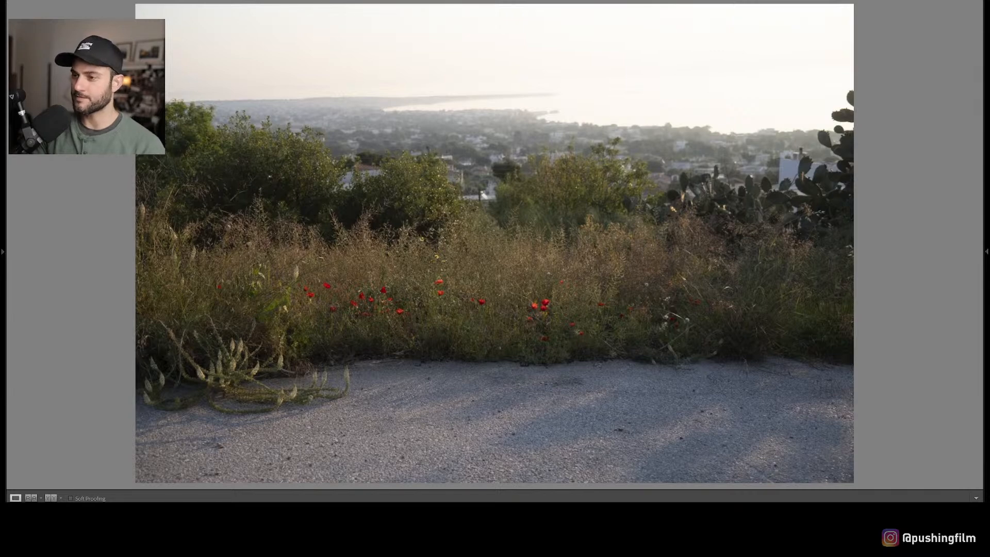
key(shift+Tab)
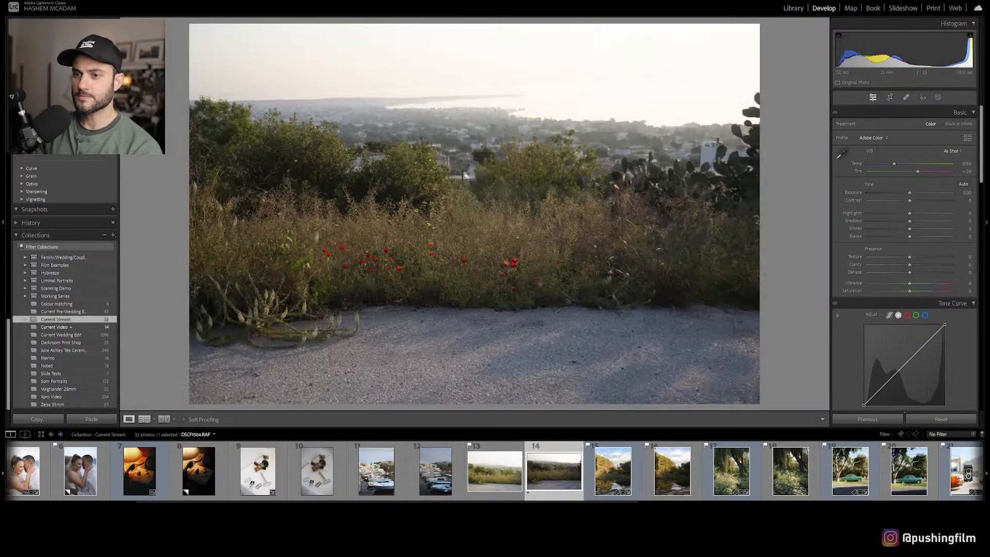
- Switch photo 14 to Reference View and set field photo 13 as its reference photo
key(shift+r)
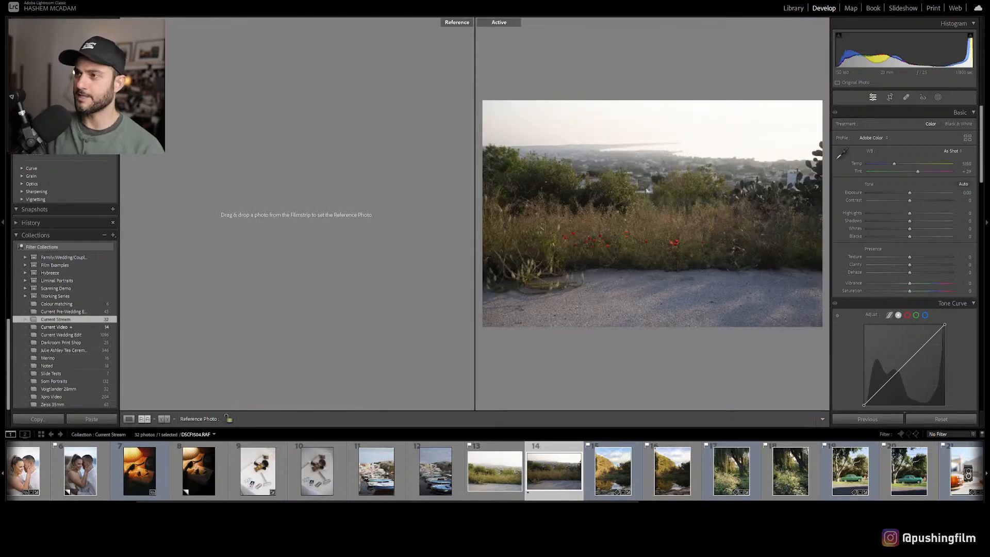
drag(495, 472, 335, 242)
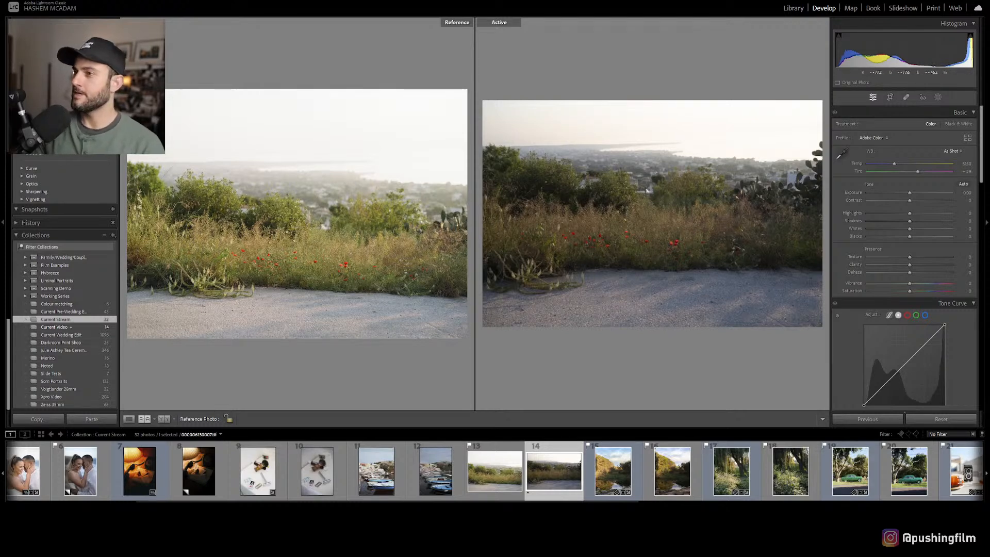
- Set field photo 14's exposure to +0.81, temperature to 5500, tint to +19, highlights to -37 and shadows to +6
mouse_move(909, 192)
mouse_down()
mouse_move(925, 193)
mouse_move(908, 193)
mouse_up()
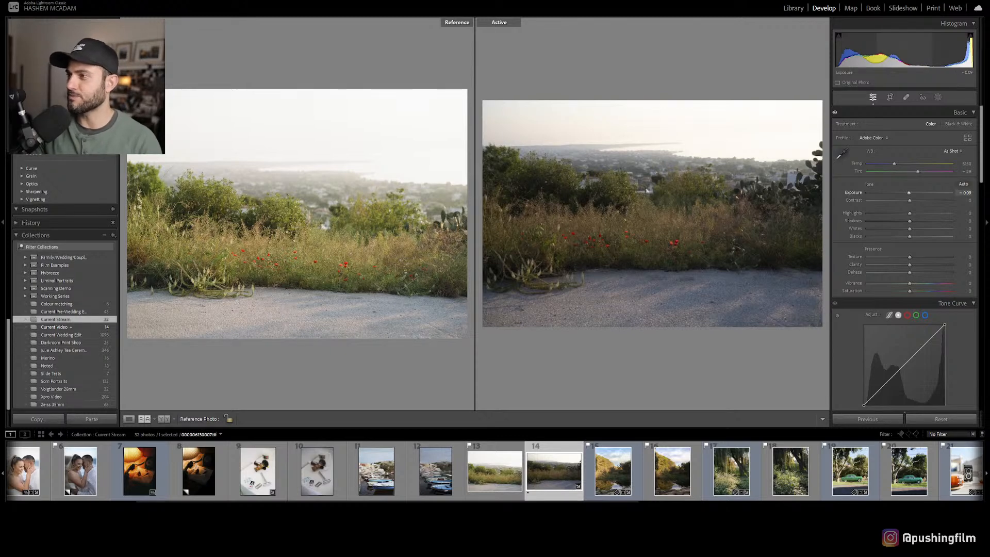
drag(909, 193, 916, 192)
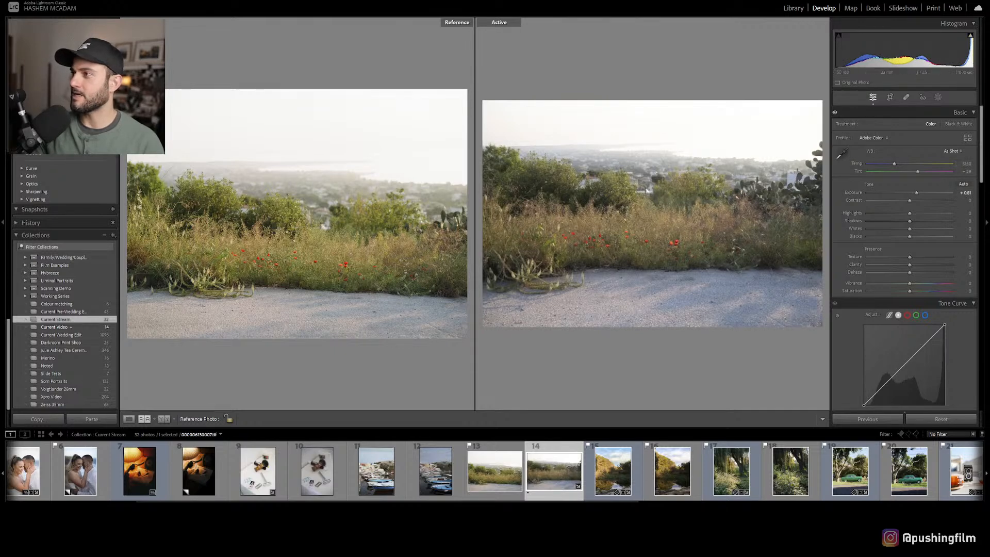
drag(894, 164, 895, 164)
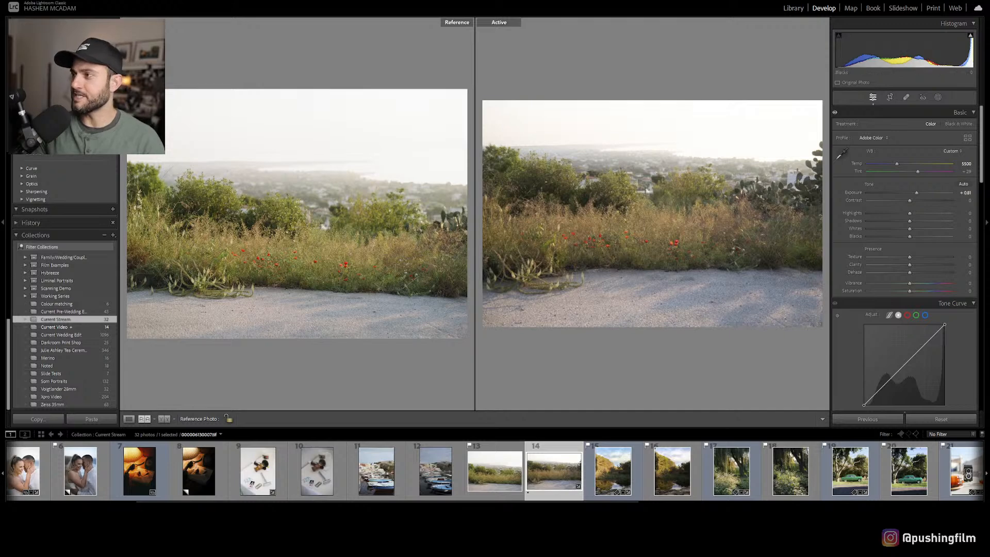
drag(918, 171, 913, 171)
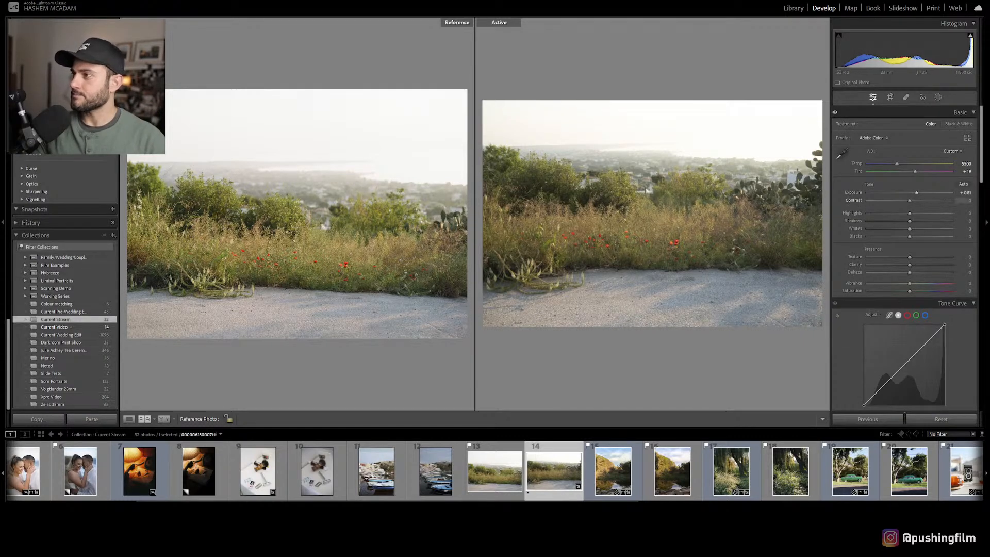
mouse_move(909, 213)
mouse_down()
mouse_move(890, 213)
mouse_move(910, 220)
mouse_up()
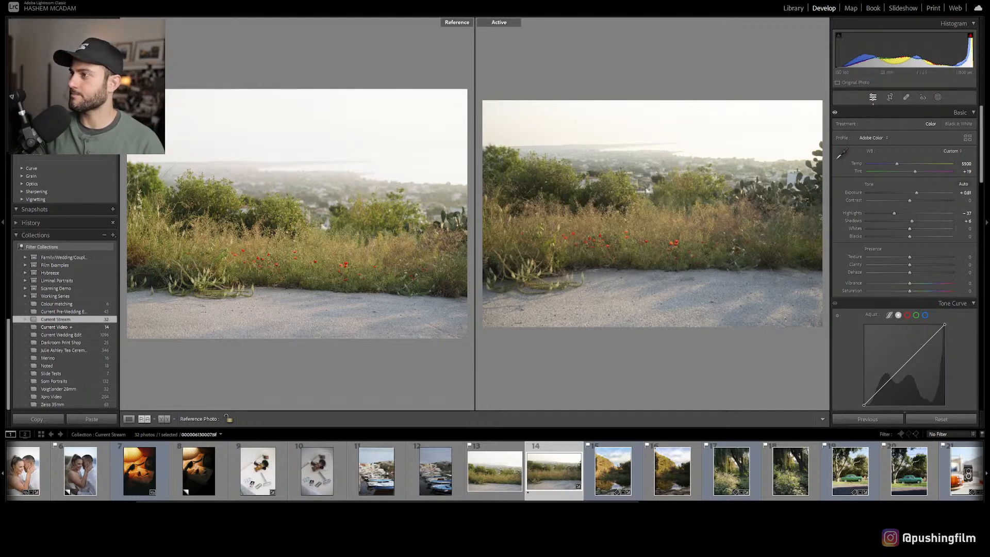
- Try stronger and weaker haze on field photo 14 and set Dehaze to -10
scroll(905, 258, down, 2)
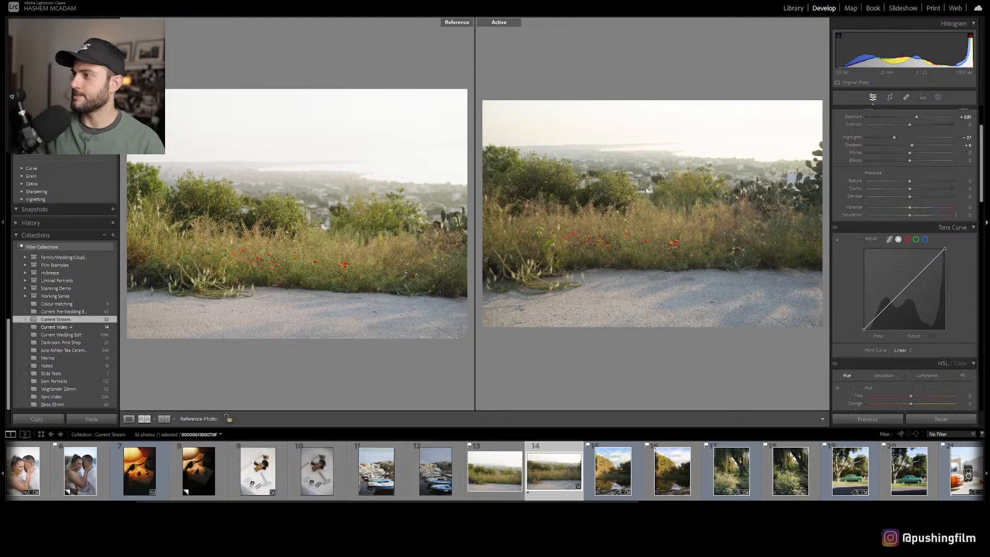
scroll(905, 257, down, 1)
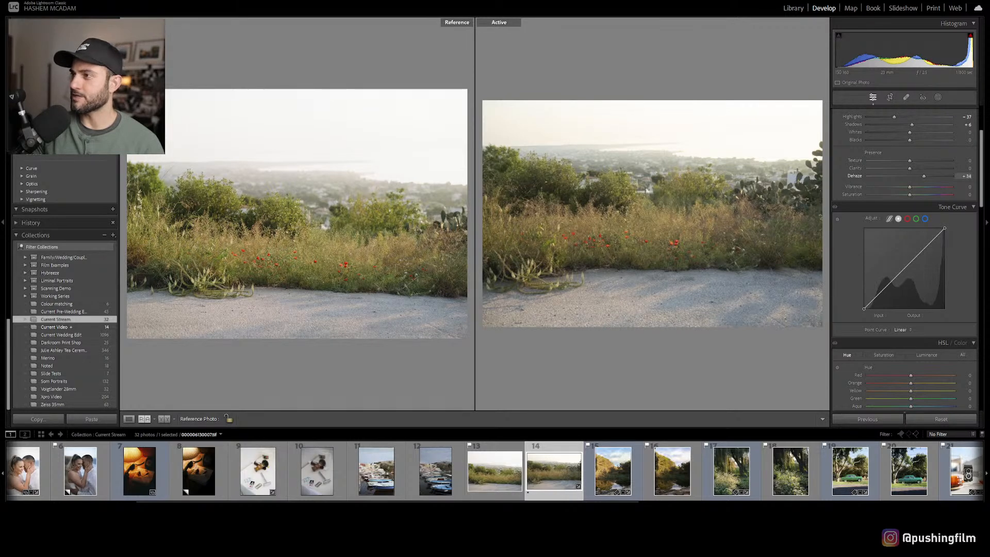
mouse_move(919, 176)
mouse_down()
mouse_move(937, 176)
mouse_move(890, 176)
mouse_move(908, 176)
mouse_up()
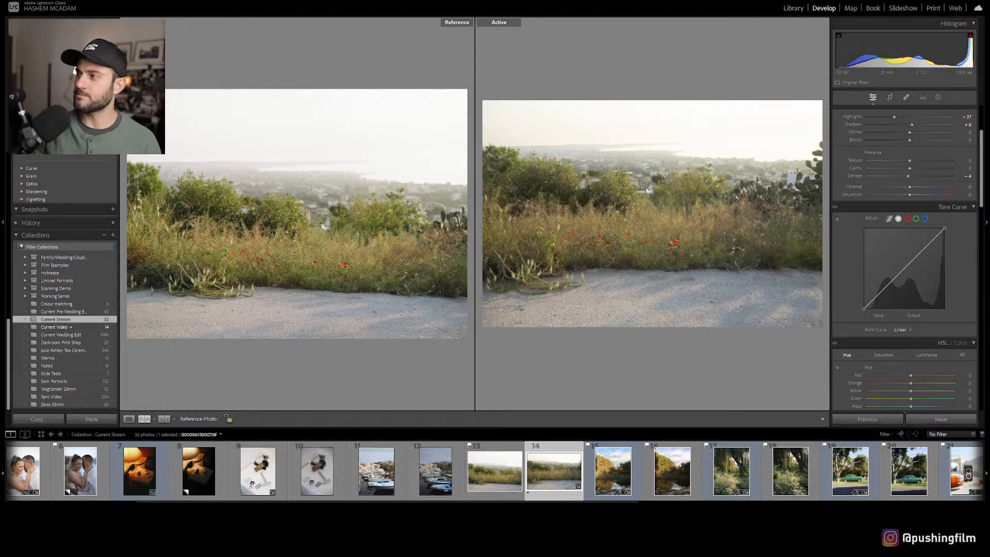
drag(908, 175, 894, 176)
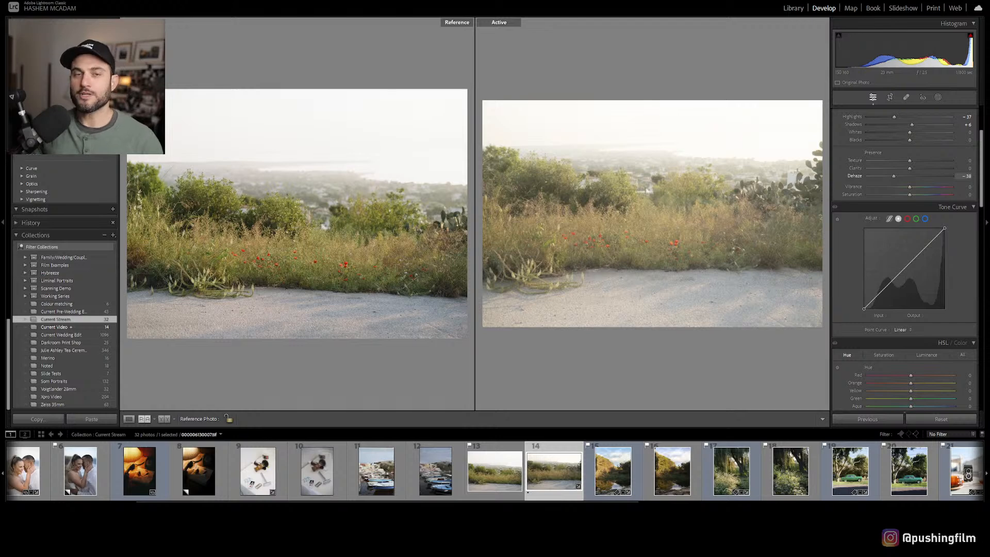
drag(893, 176, 905, 176)
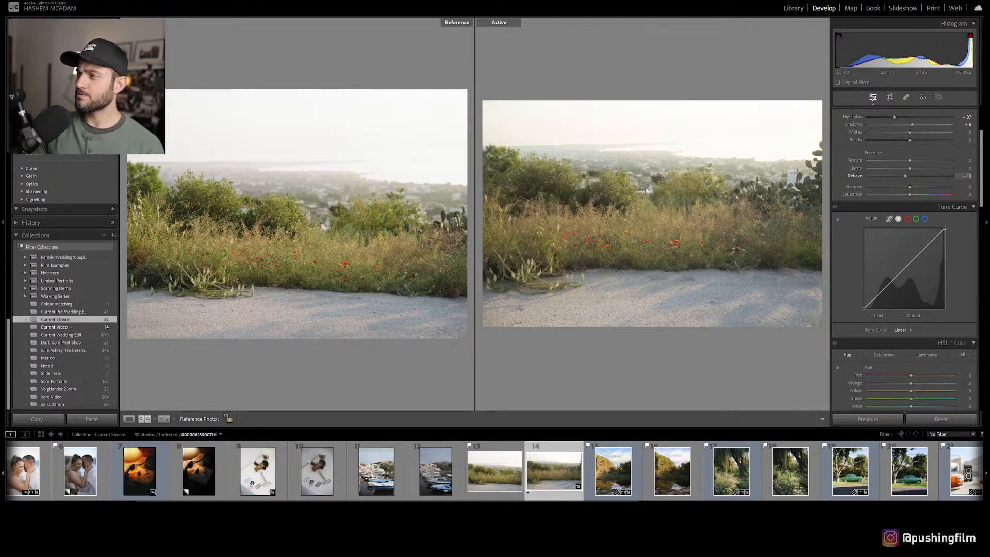
drag(905, 176, 906, 176)
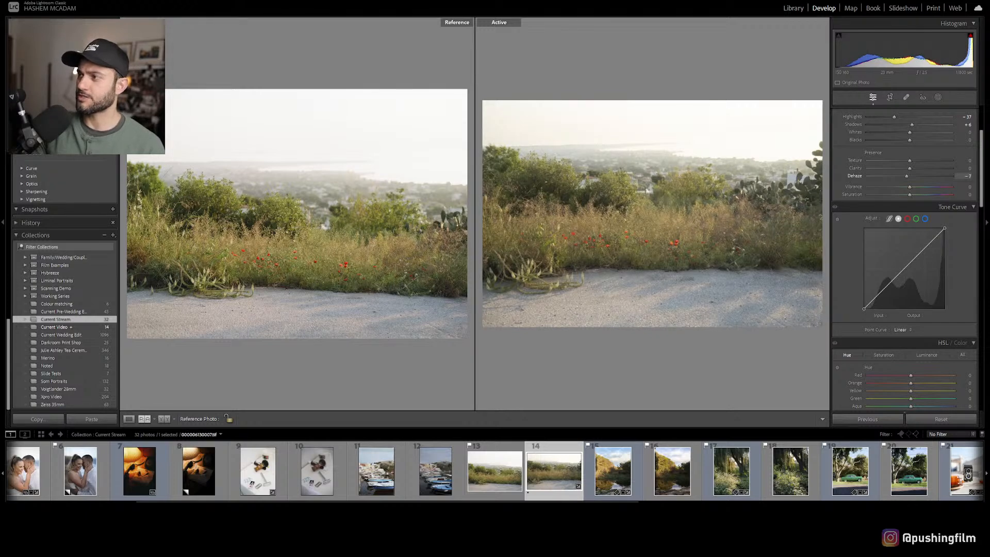
mouse_move(906, 175)
mouse_down()
mouse_move(877, 175)
mouse_move(905, 176)
mouse_up()
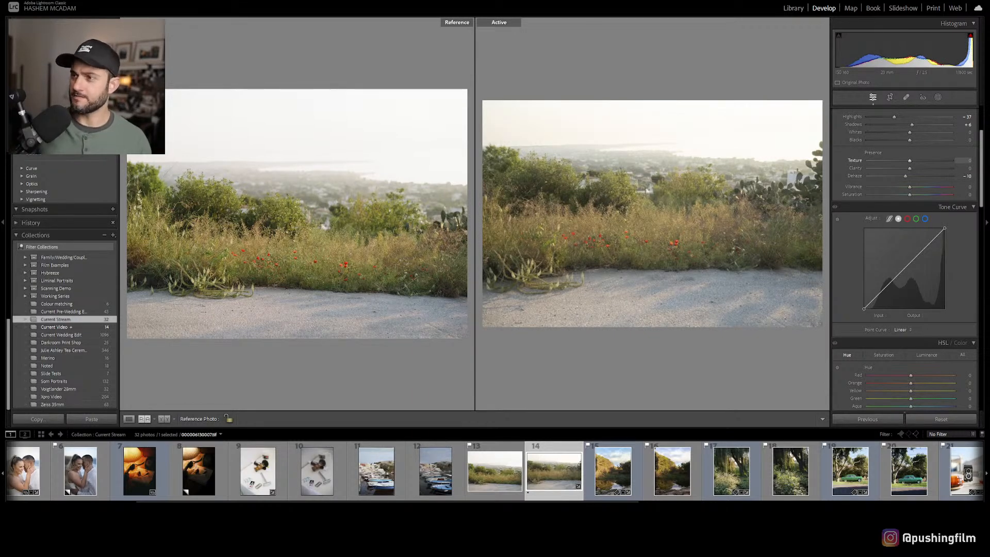
drag(909, 168, 909, 140)
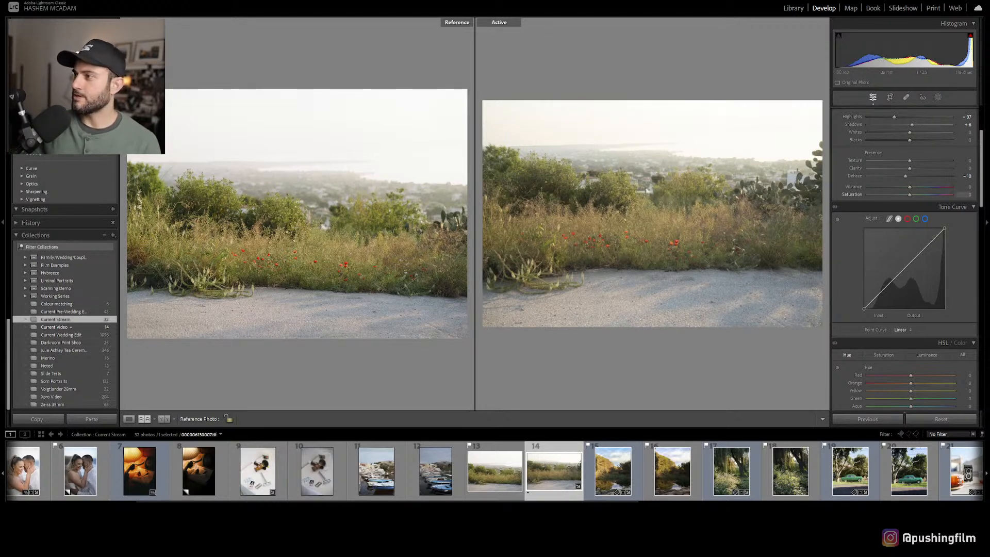
- Set field photo 14's vibrance to +12 and saturation to +1
mouse_move(909, 187)
mouse_down()
mouse_move(926, 195)
mouse_move(911, 194)
mouse_up()
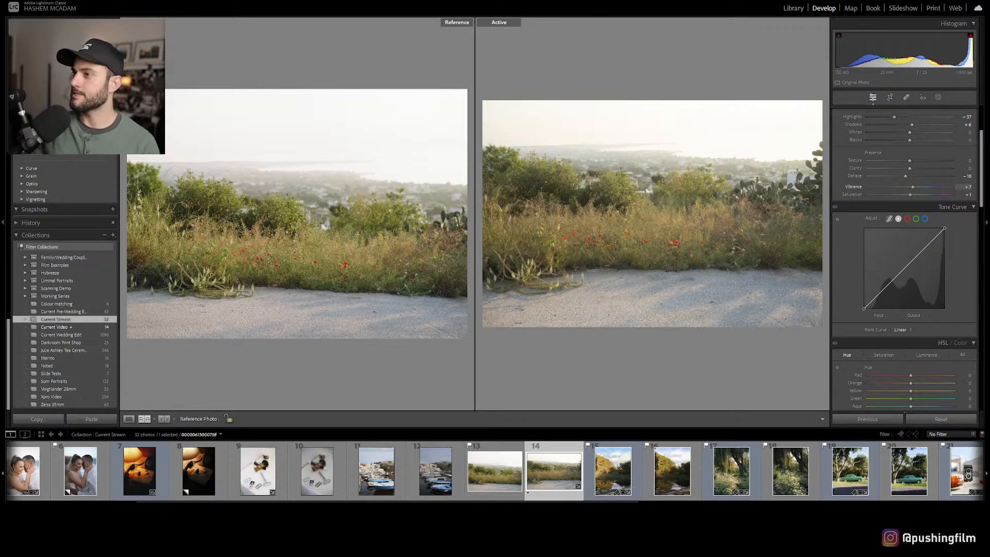
key(equal)
key(1)
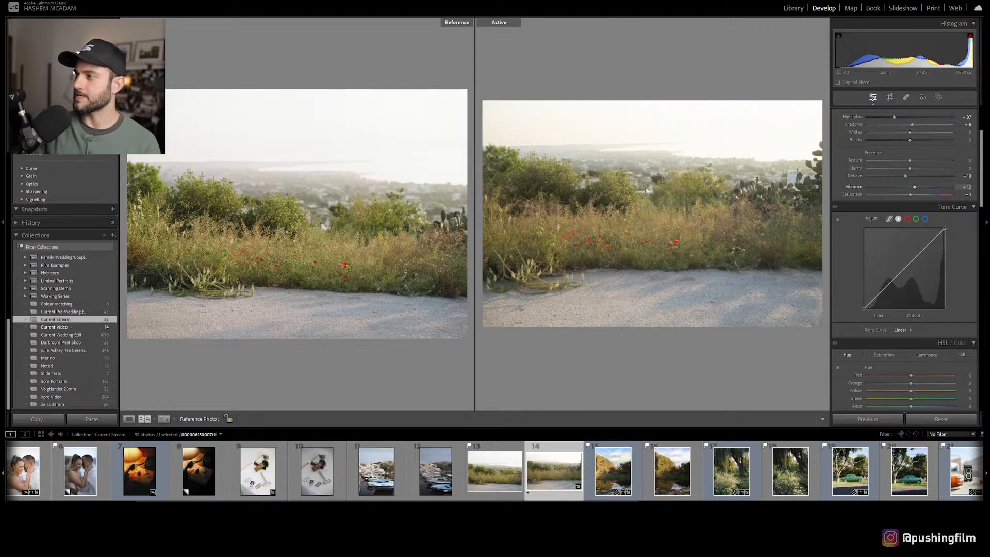
- Lift the tone curve's midtones slightly, anchor its shadows at 44, and lower the white point's output to 249
scroll(906, 196, down, 3)
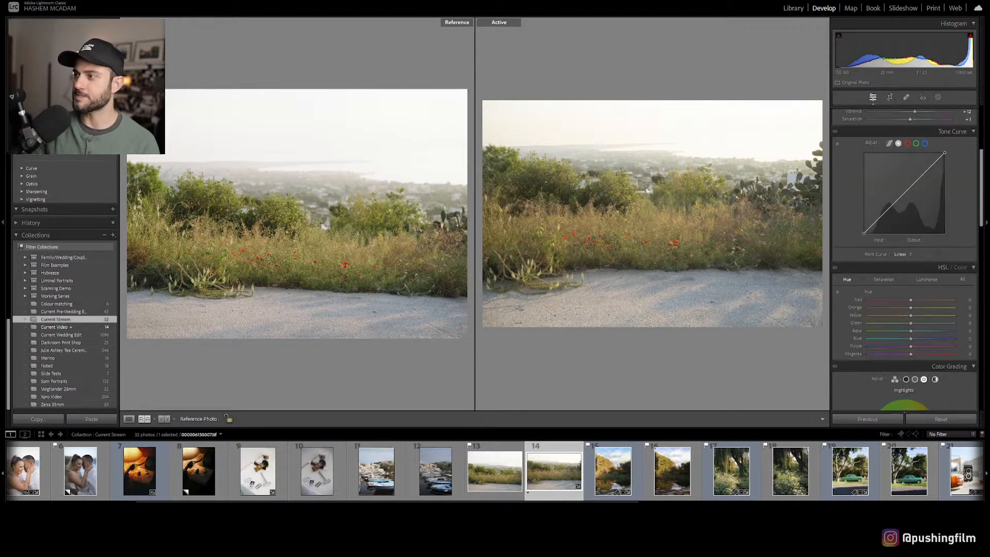
scroll(906, 232, up, 3)
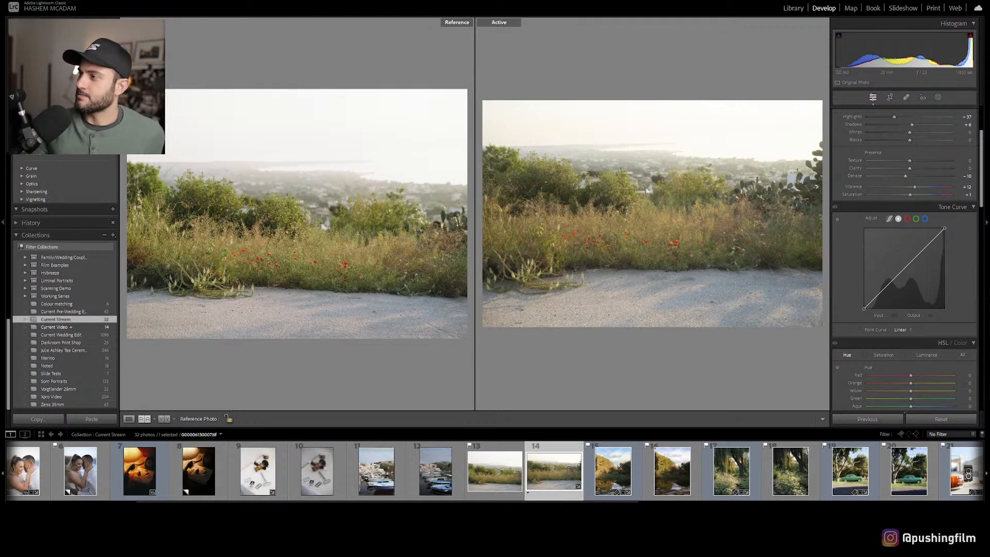
drag(907, 265, 907, 262)
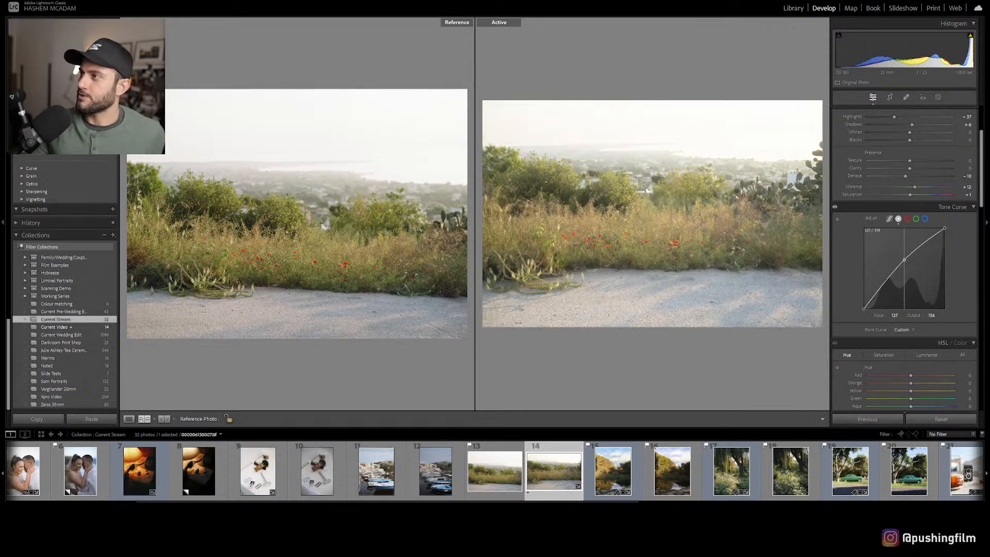
key(1)
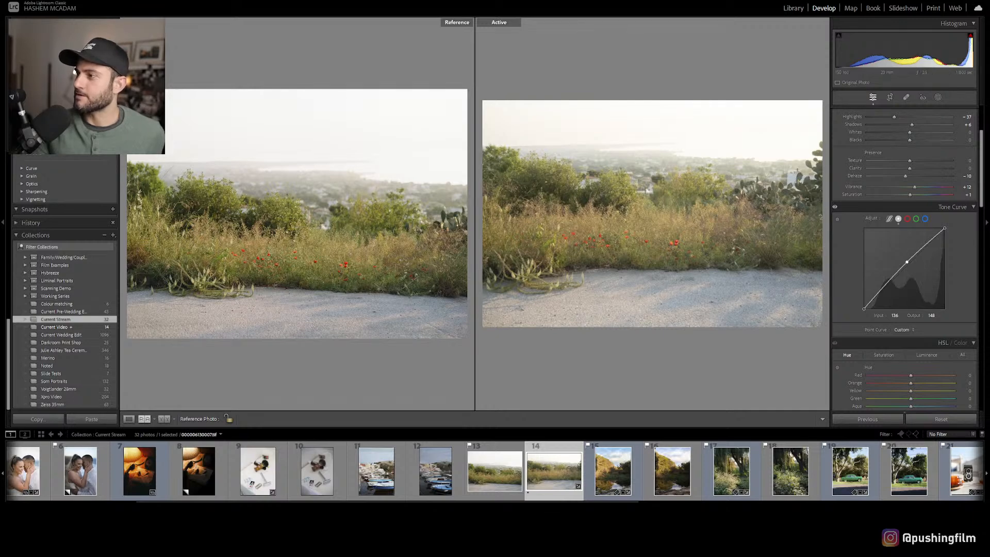
click(878, 294)
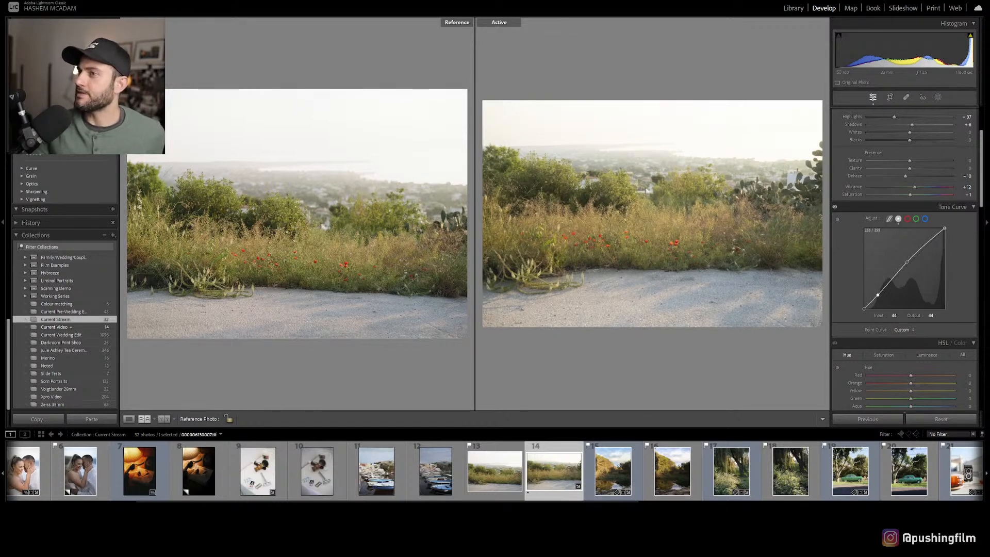
drag(944, 228, 944, 230)
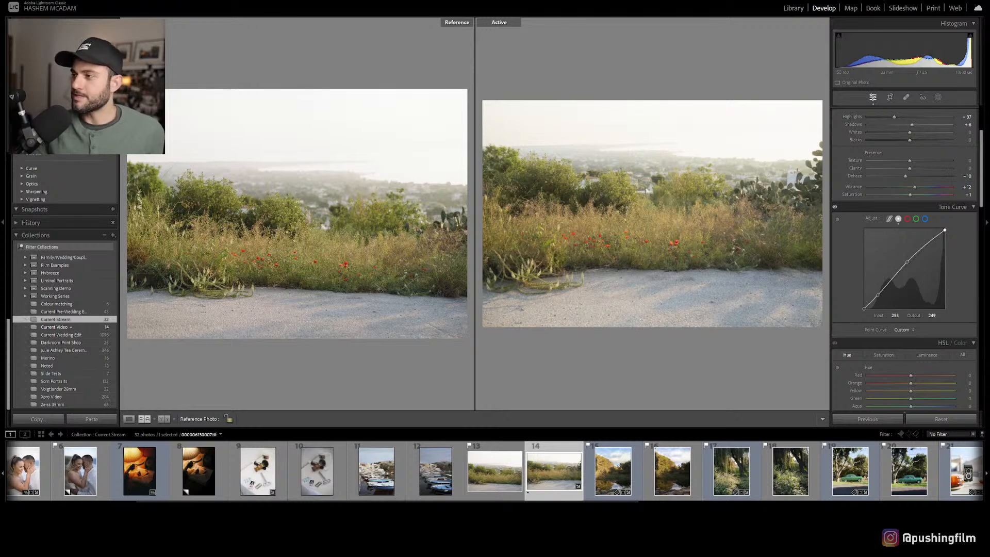
- Raise the tone curve's black point to an output of 11 with a point beside it, checking the shrub shadows up close
drag(863, 308, 863, 301)
click(558, 178)
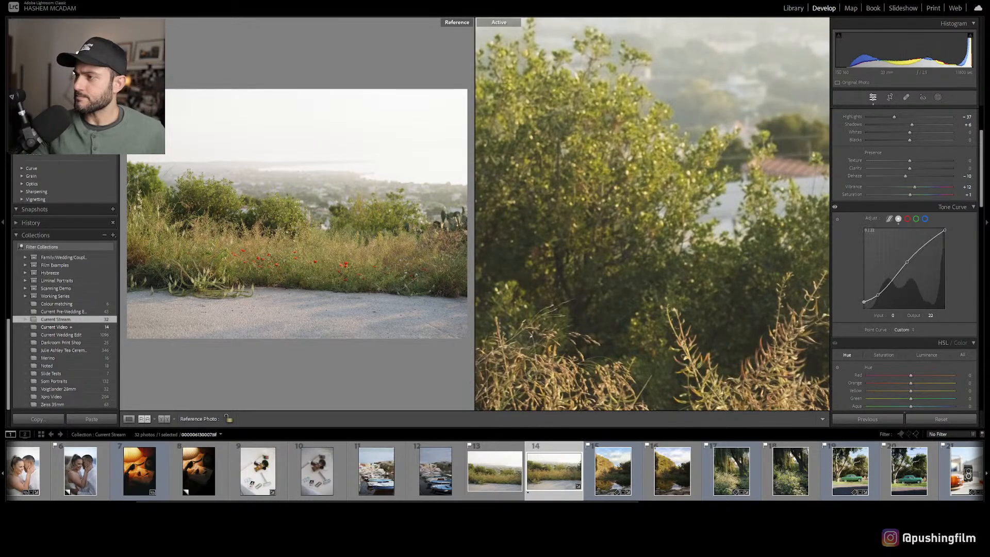
drag(864, 301, 870, 300)
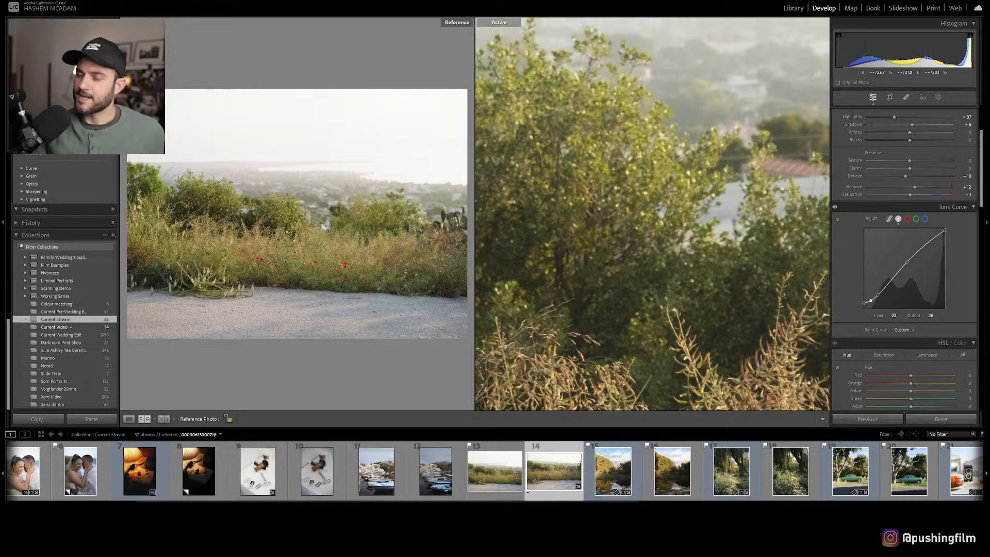
click(548, 184)
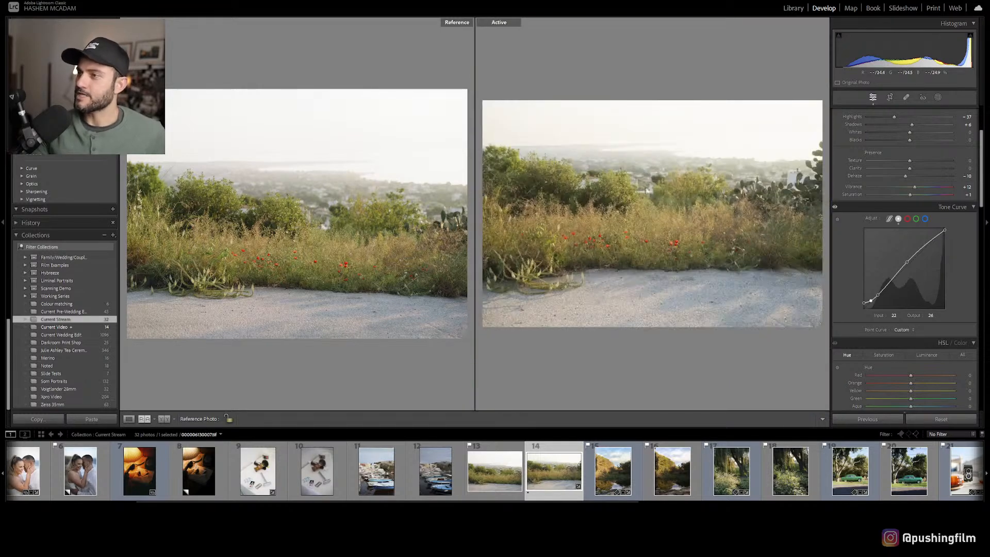
drag(871, 301, 864, 305)
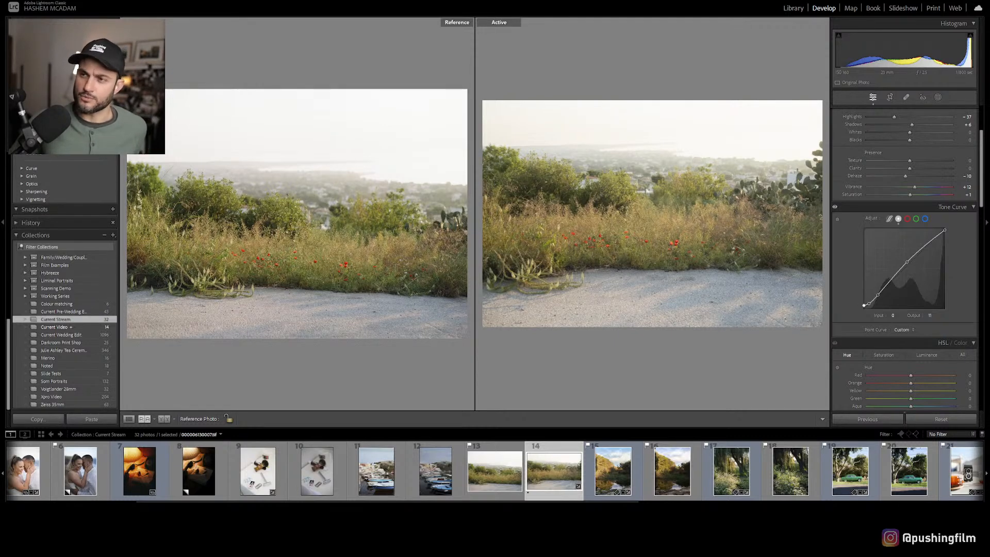
- Check the reference field photo up close and set photo 14's HSL hue to red -6, orange -5 and yellow +1
scroll(905, 232, up, 5)
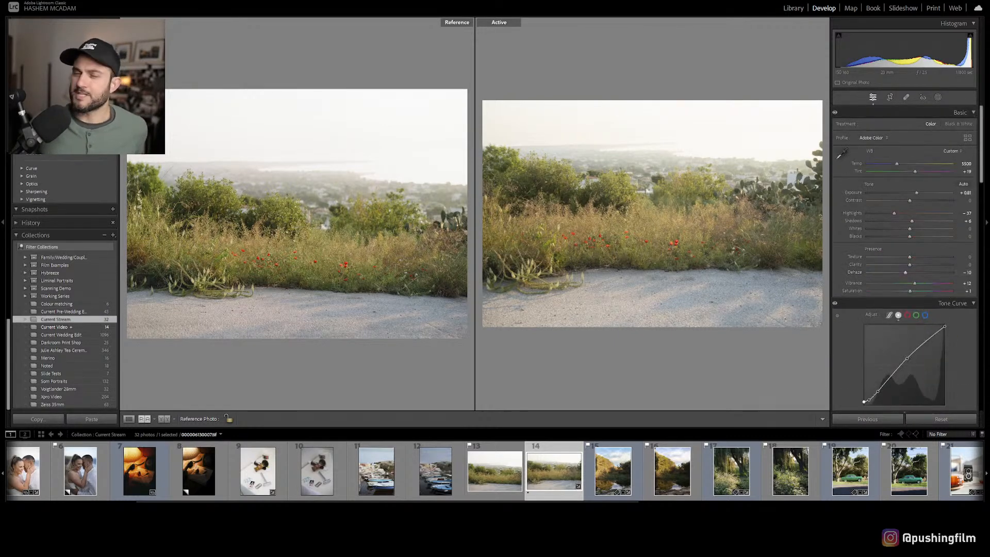
click(373, 235)
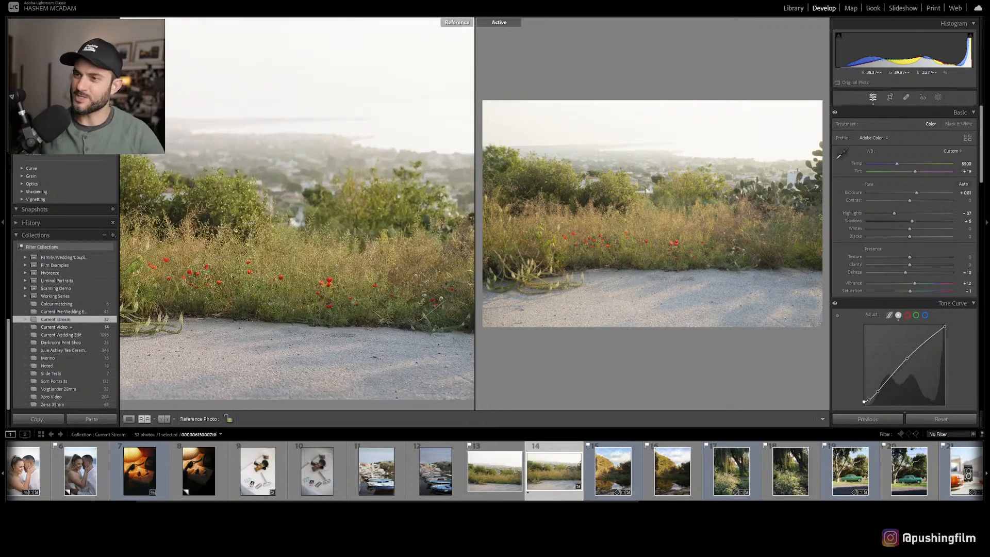
click(373, 236)
scroll(904, 258, down, 3)
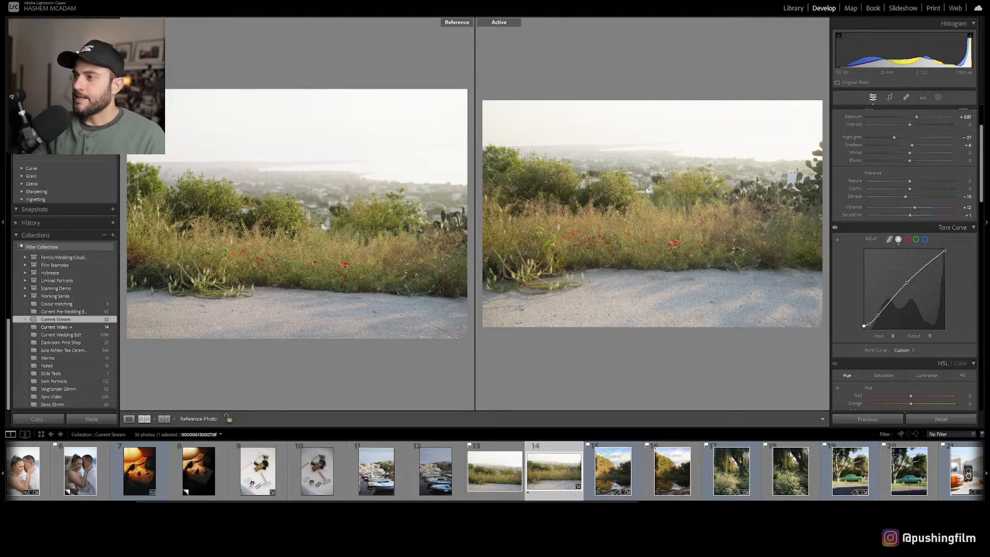
scroll(905, 257, down, 3)
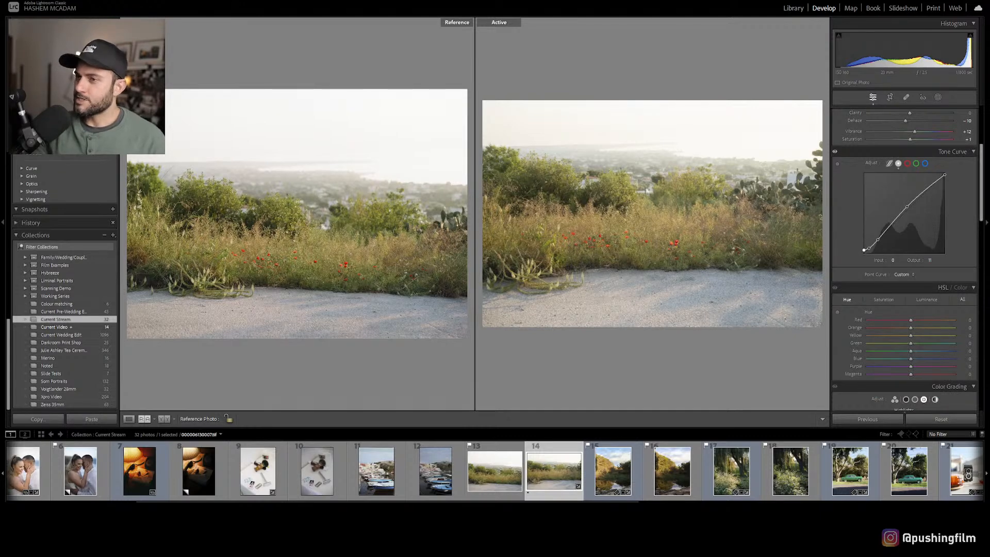
scroll(905, 258, down, 3)
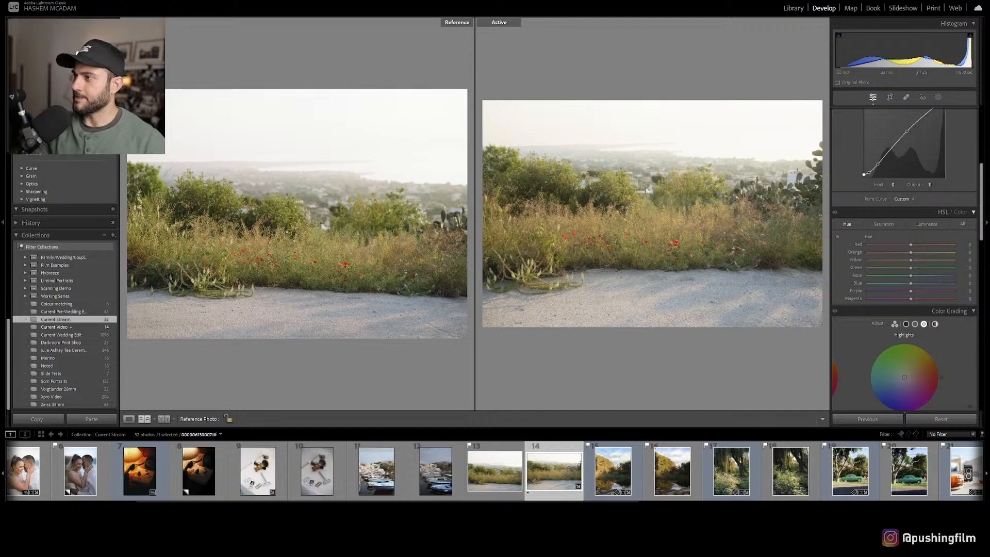
scroll(905, 258, up, 3)
scroll(905, 257, down, 6)
scroll(904, 258, up, 3)
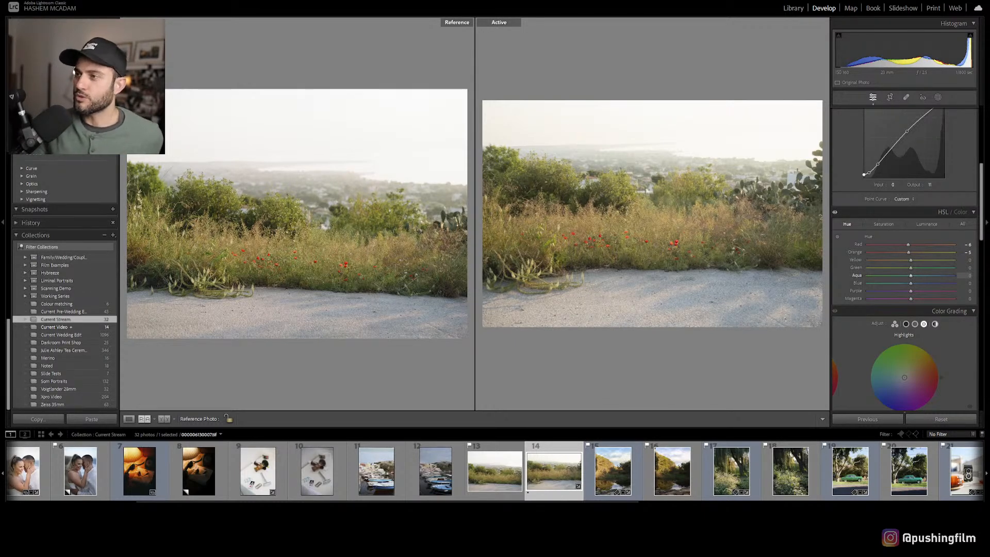
drag(910, 260, 910, 259)
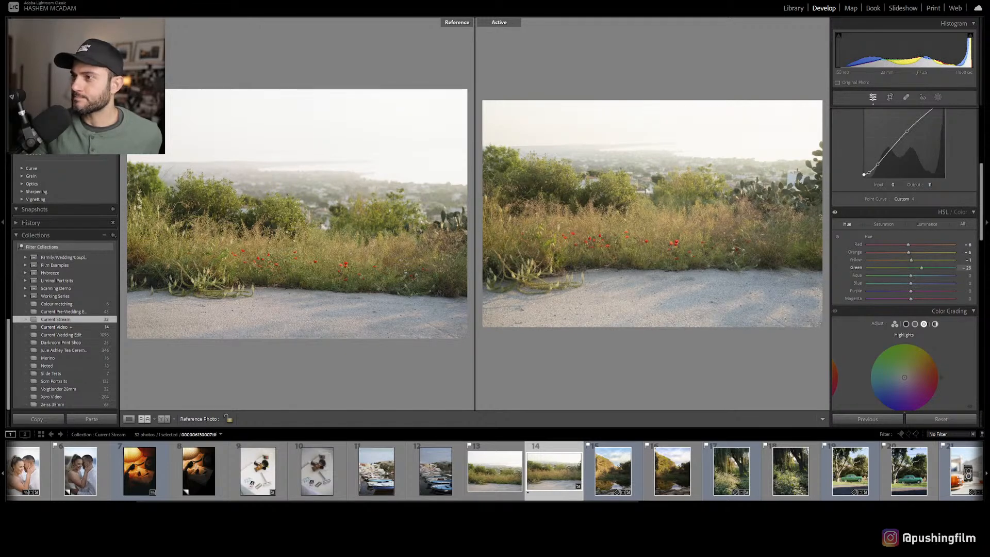
- Set the HSL hue of green to +2 and aqua to +9, and shift the blue hue slightly positive
drag(908, 268, 897, 275)
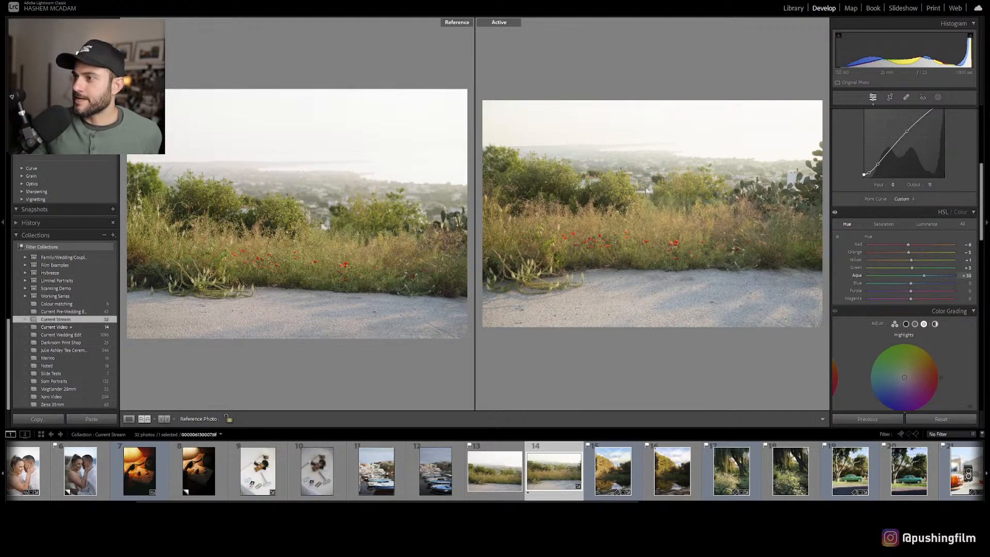
drag(919, 275, 944, 275)
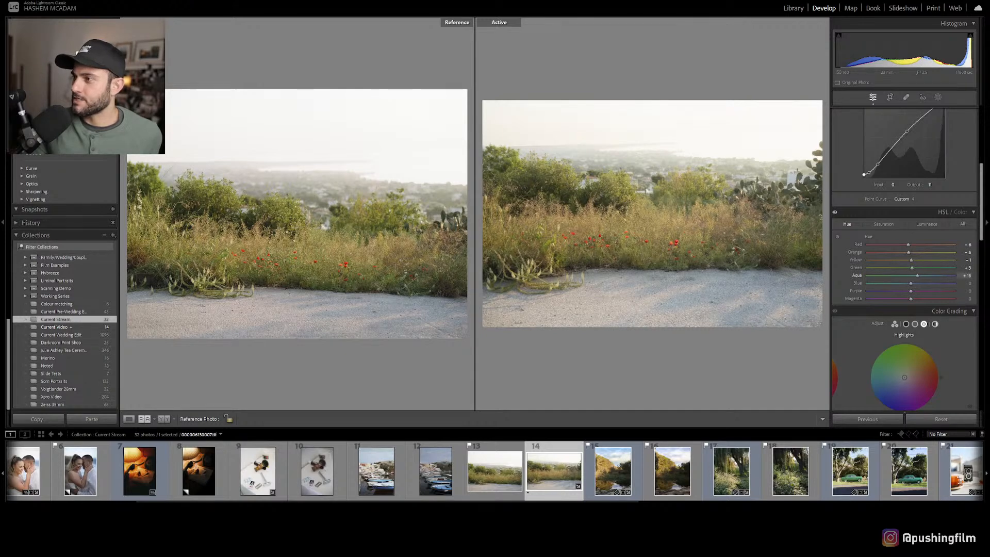
drag(922, 283, 916, 283)
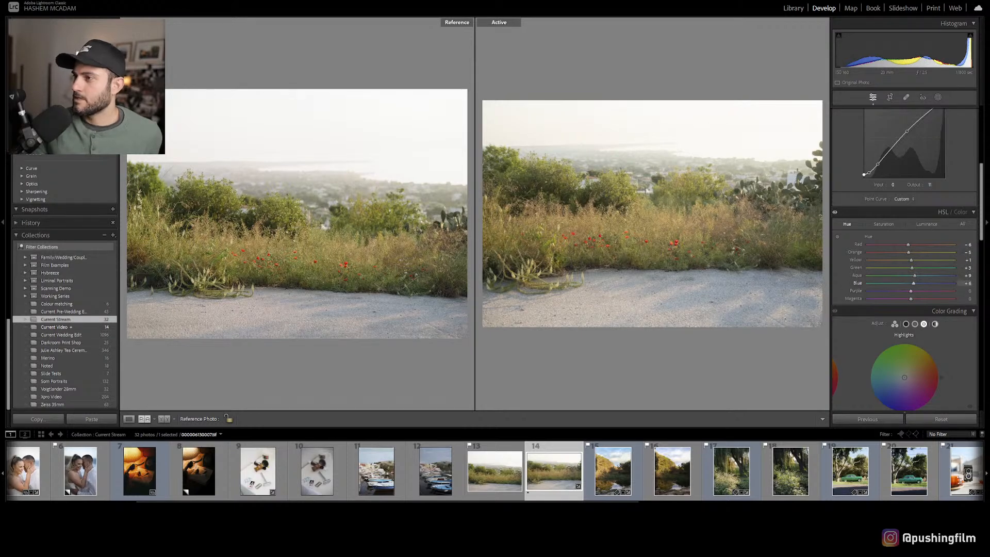
scroll(958, 273, down, 3)
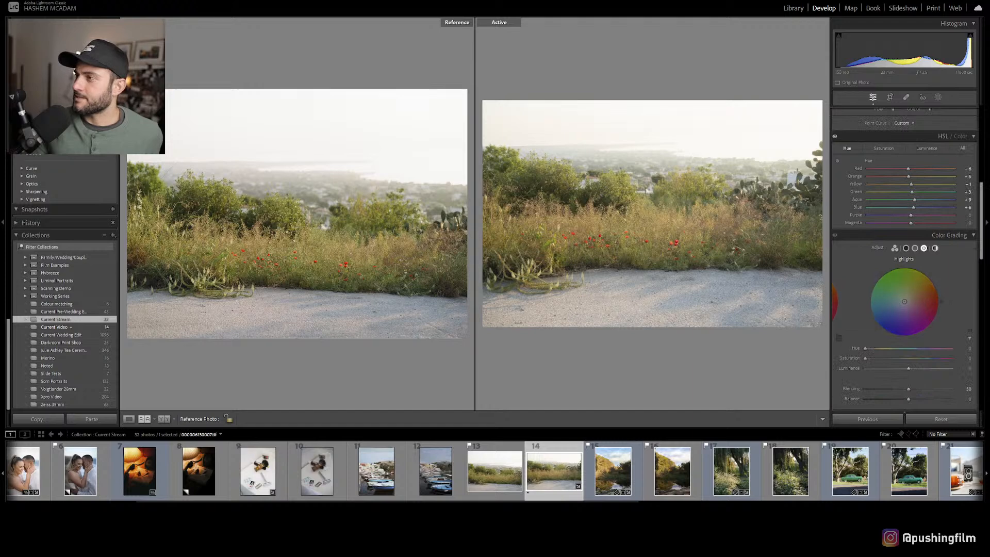
click(884, 148)
click(926, 148)
click(846, 148)
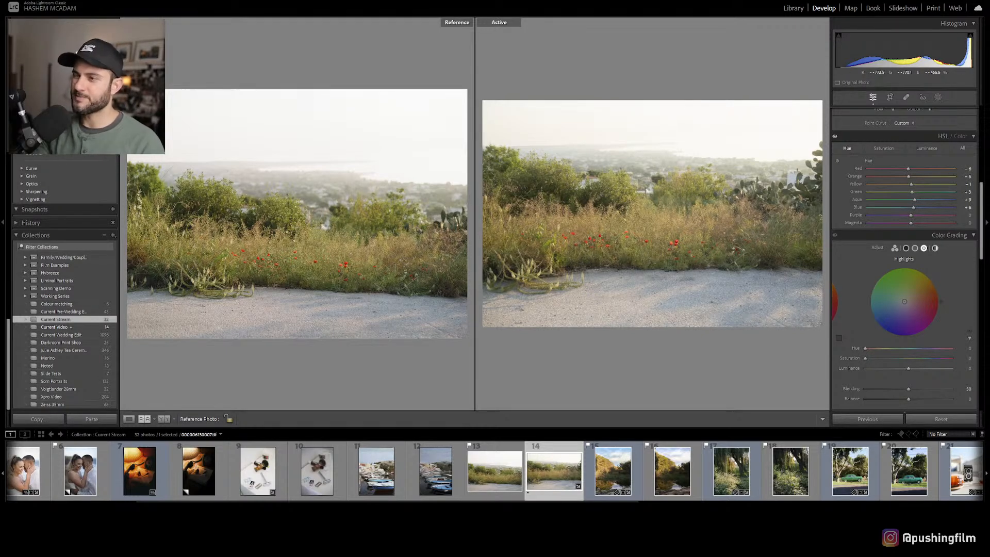
- Tint photo 14's shadows blue in Color Grading with hue 237 and saturation 5, and set their luminance to -21
click(905, 248)
key(z)
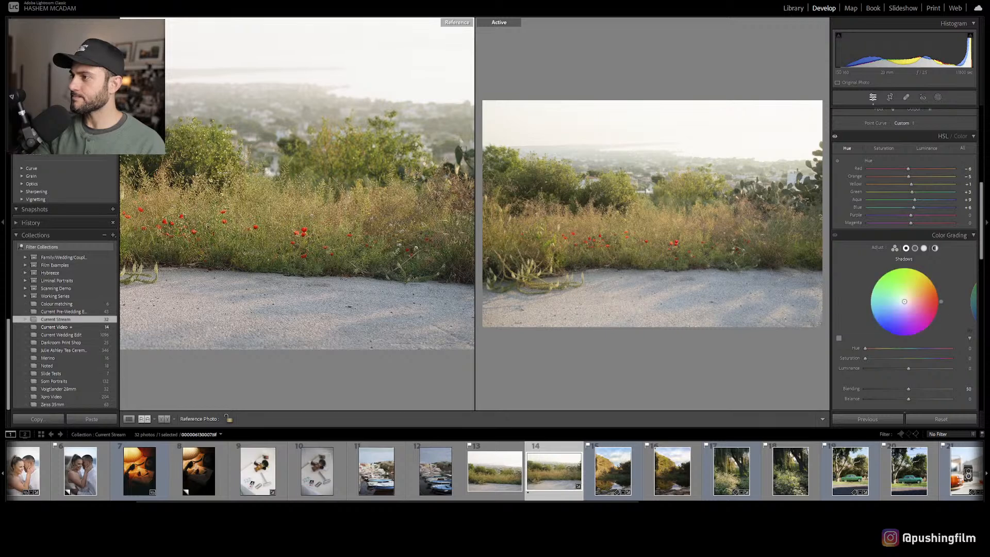
mouse_move(904, 301)
mouse_down()
mouse_move(884, 305)
mouse_move(893, 314)
mouse_up()
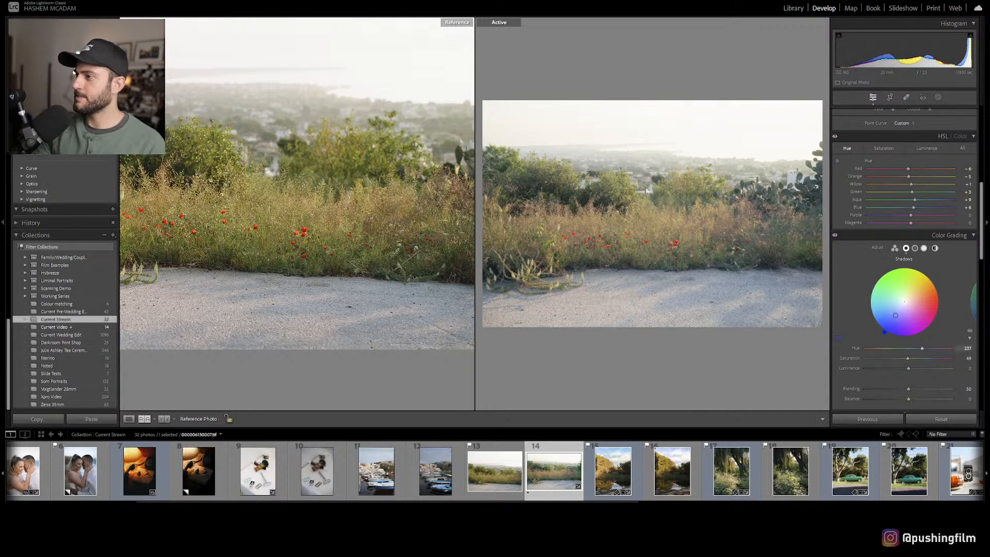
drag(907, 358, 865, 358)
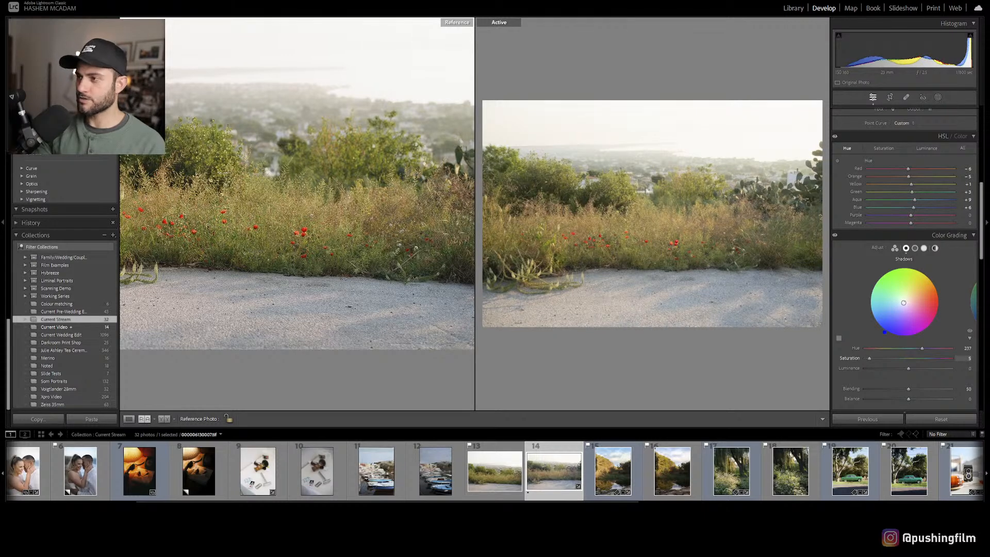
drag(865, 359, 869, 358)
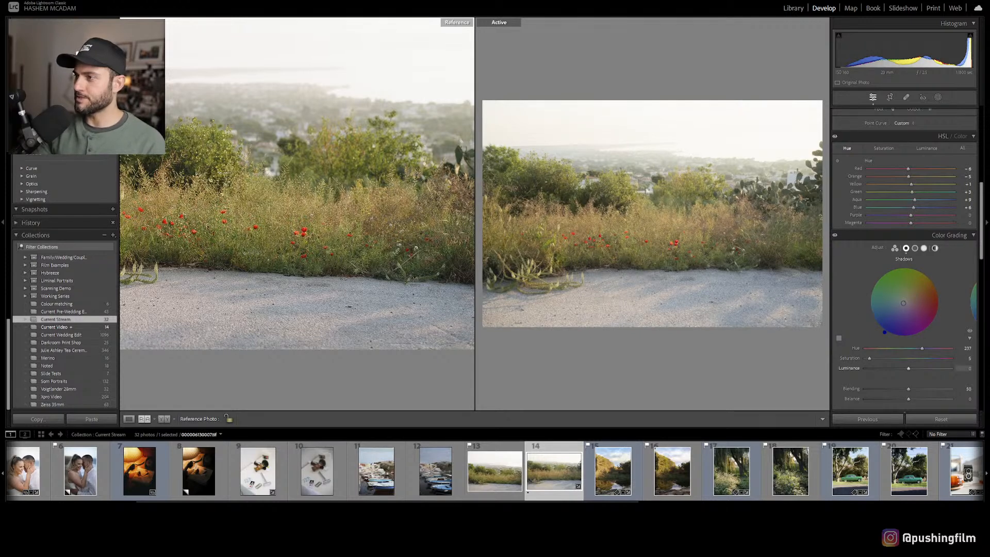
mouse_move(905, 368)
mouse_down()
mouse_move(883, 368)
mouse_move(922, 368)
mouse_move(886, 368)
mouse_move(921, 369)
mouse_move(899, 369)
mouse_up()
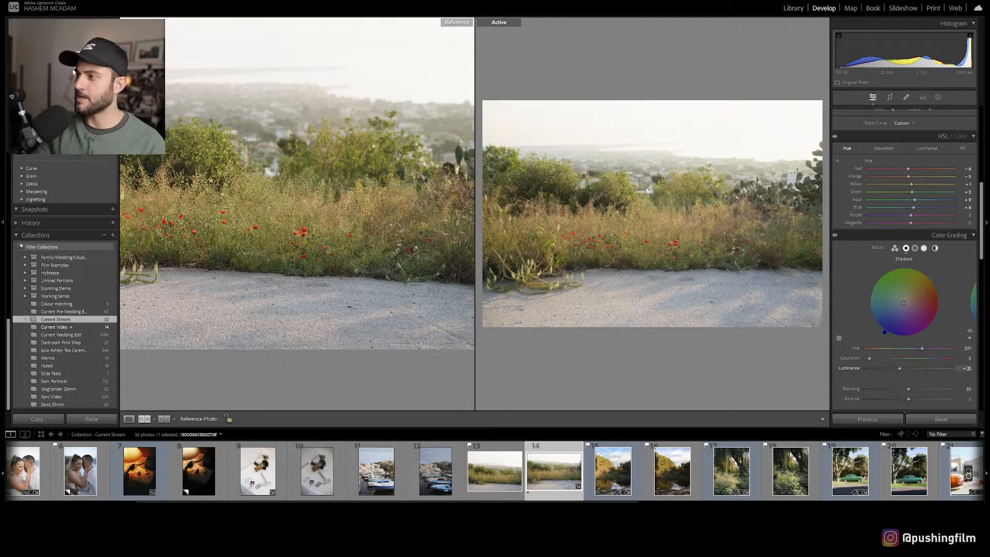
drag(912, 368, 903, 368)
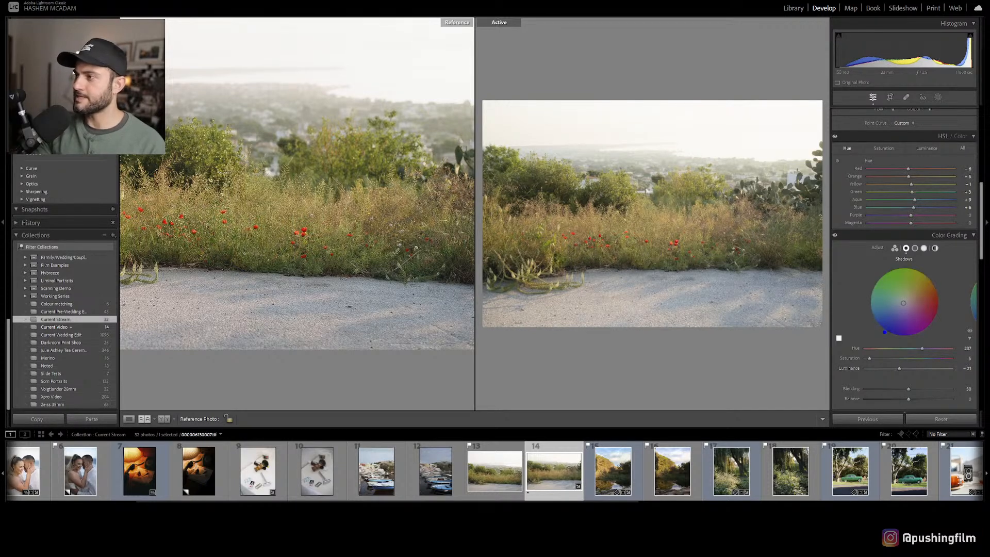
- Raise the Color Grading midtones' luminance to +25, comparing the whole of photo 14 with the full reference photo
click(915, 248)
click(402, 294)
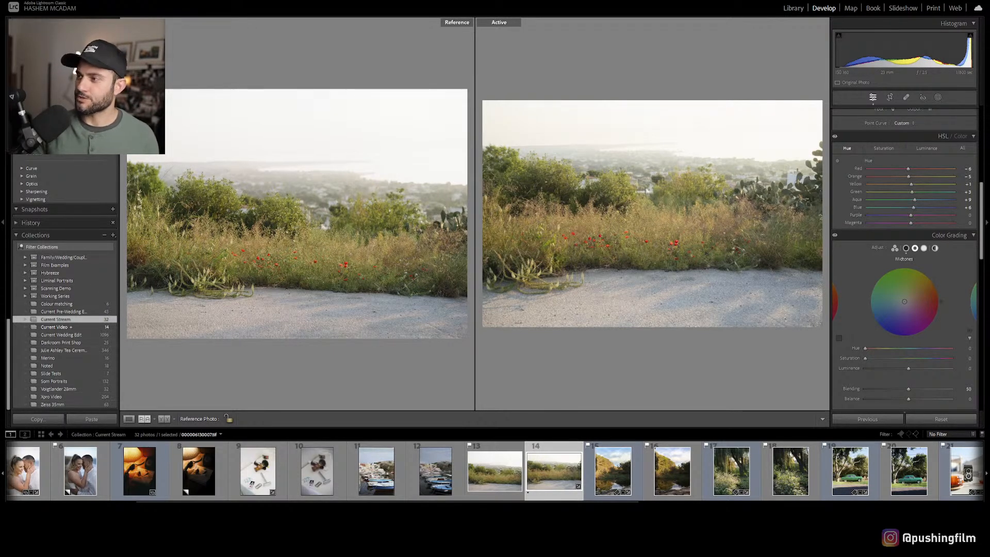
click(906, 248)
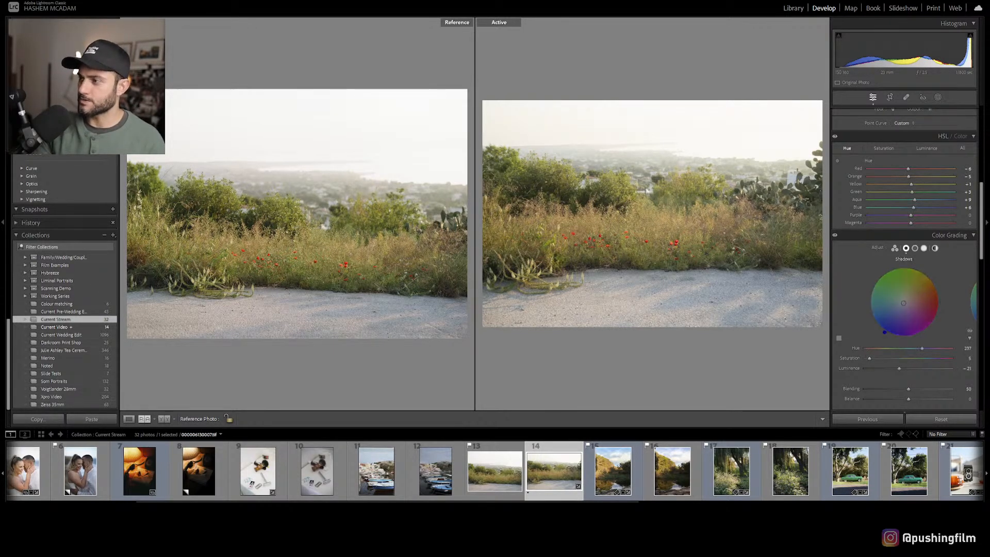
click(914, 248)
mouse_move(908, 369)
mouse_down()
mouse_move(951, 368)
mouse_move(915, 368)
mouse_up()
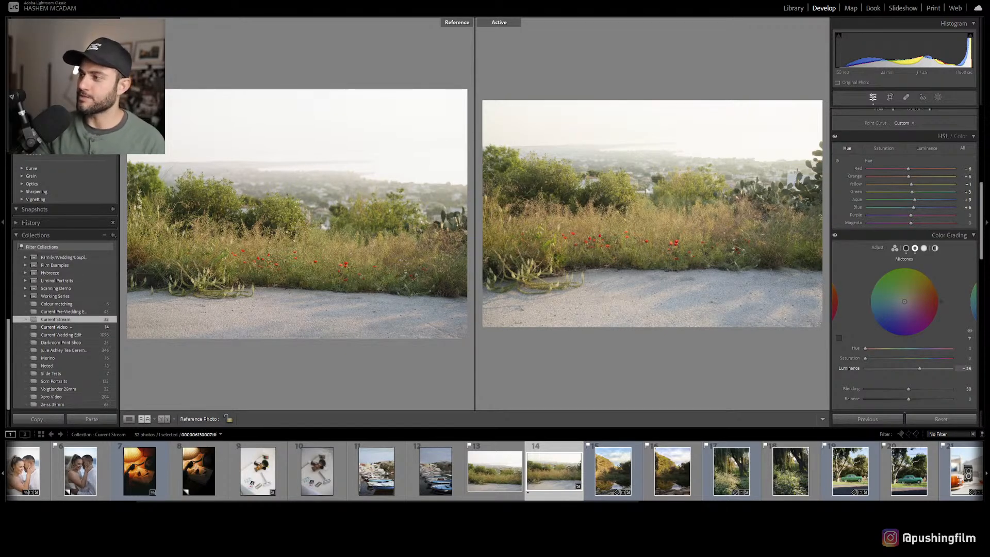
drag(916, 369, 913, 368)
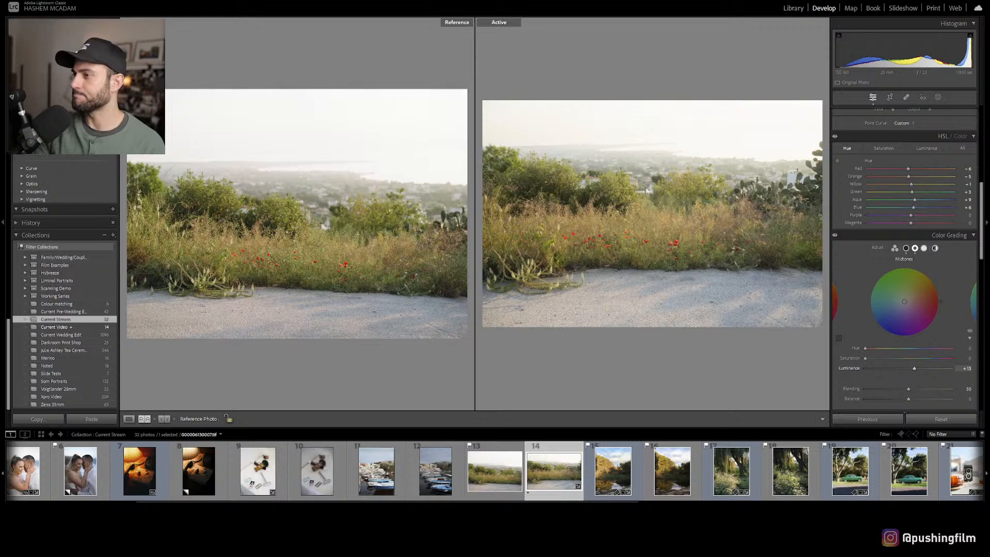
mouse_move(914, 369)
mouse_down()
mouse_move(932, 369)
mouse_move(920, 368)
mouse_up()
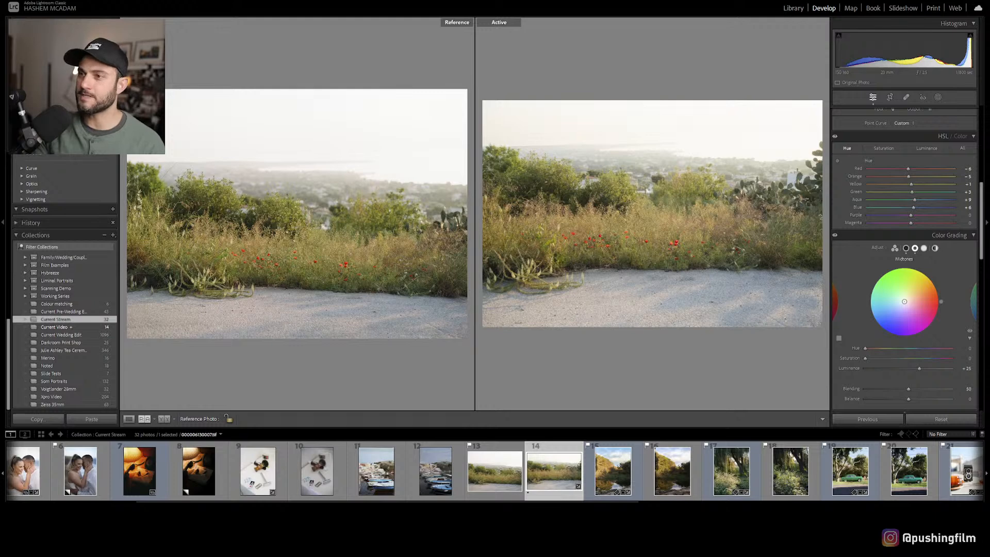
- Tint the Color Grading midtones warm yellow with hue 46 and saturation 8
drag(904, 301, 909, 296)
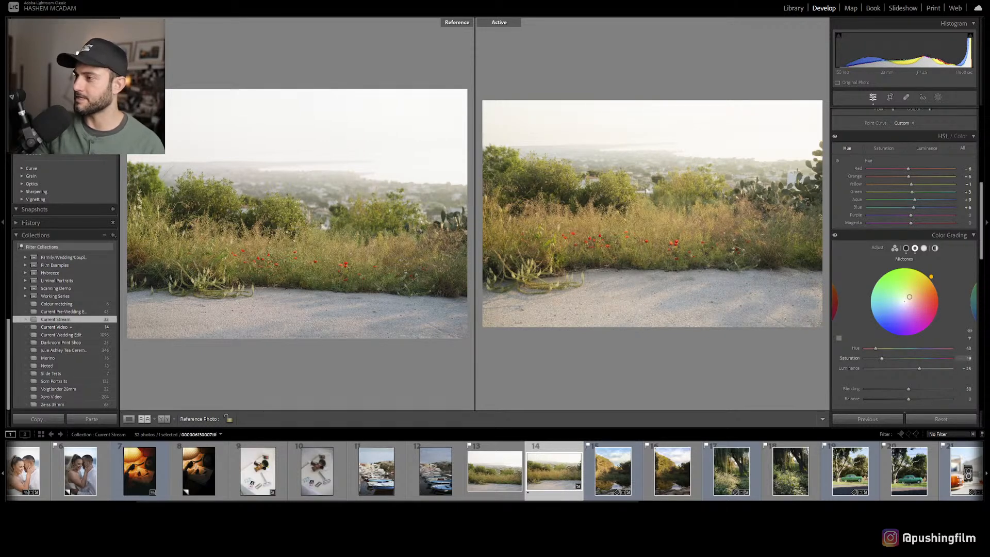
mouse_move(909, 296)
mouse_down()
mouse_move(913, 284)
mouse_move(923, 300)
mouse_move(917, 288)
mouse_up()
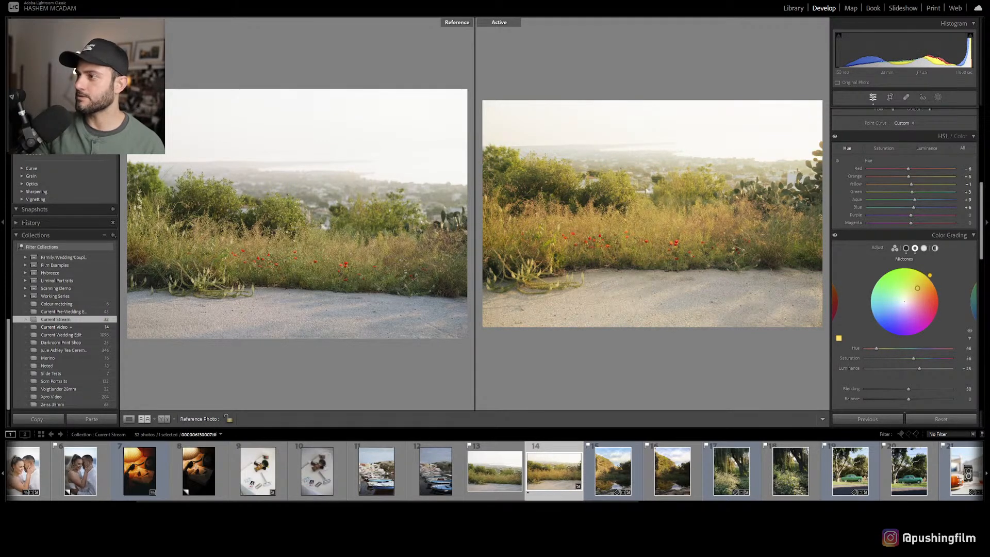
double_click(849, 357)
drag(865, 358, 871, 359)
key(1)
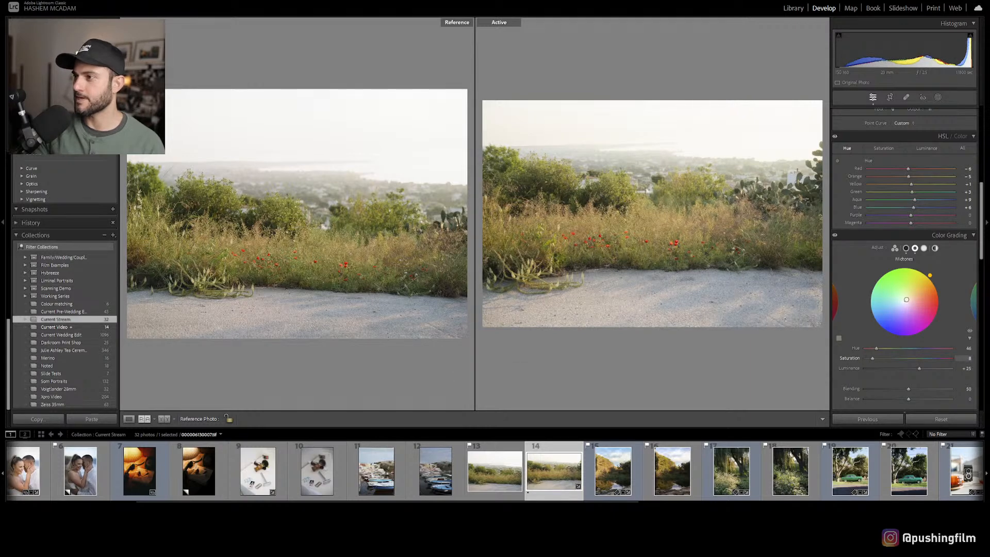
- Tint the Color Grading highlights magenta with hue 305 and saturation 9, and set their luminance to -4
click(923, 248)
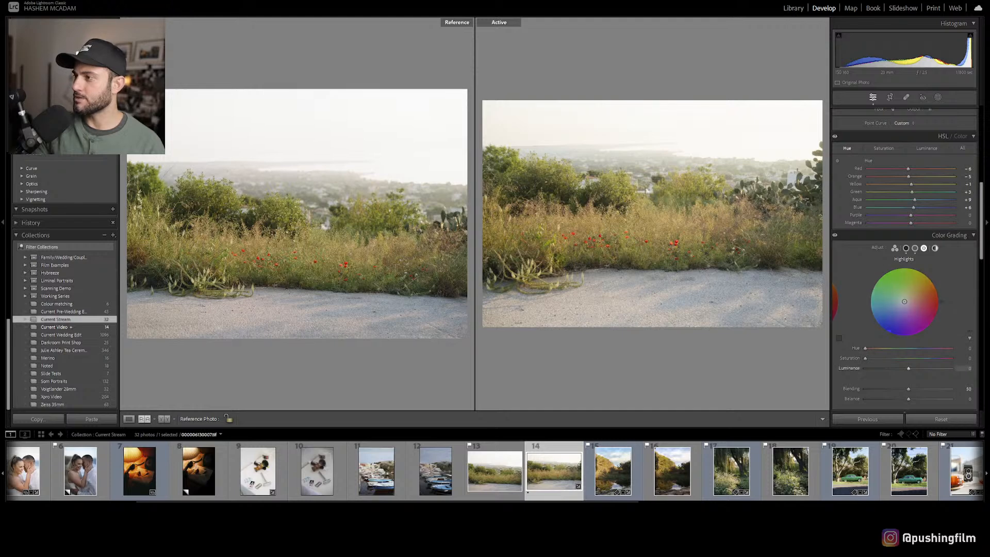
mouse_move(908, 368)
mouse_down()
mouse_move(935, 368)
mouse_move(894, 368)
mouse_move(907, 368)
mouse_up()
click(907, 303)
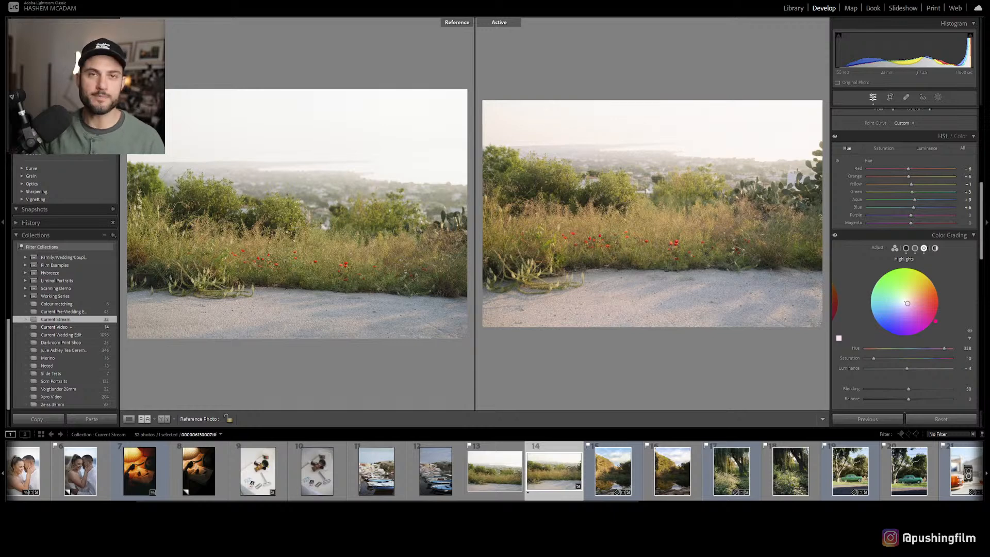
drag(908, 303, 906, 304)
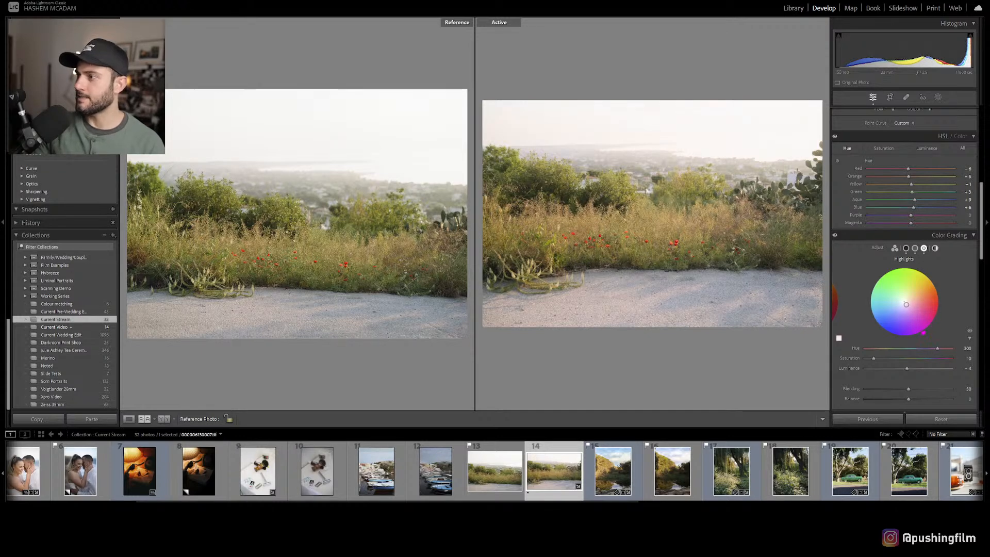
double_click(849, 358)
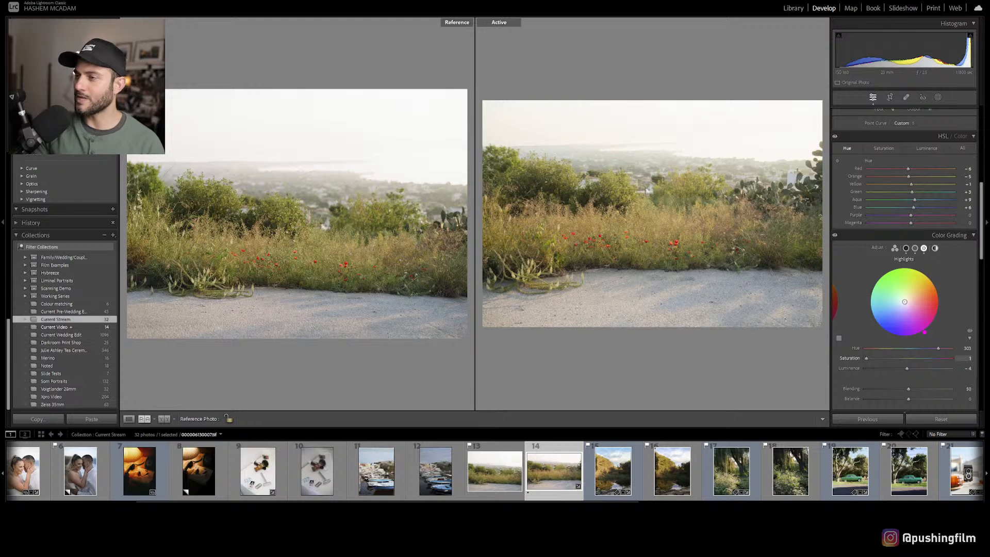
key(Up)
key(Up)
key(Up)
key(Up)
key(Up)
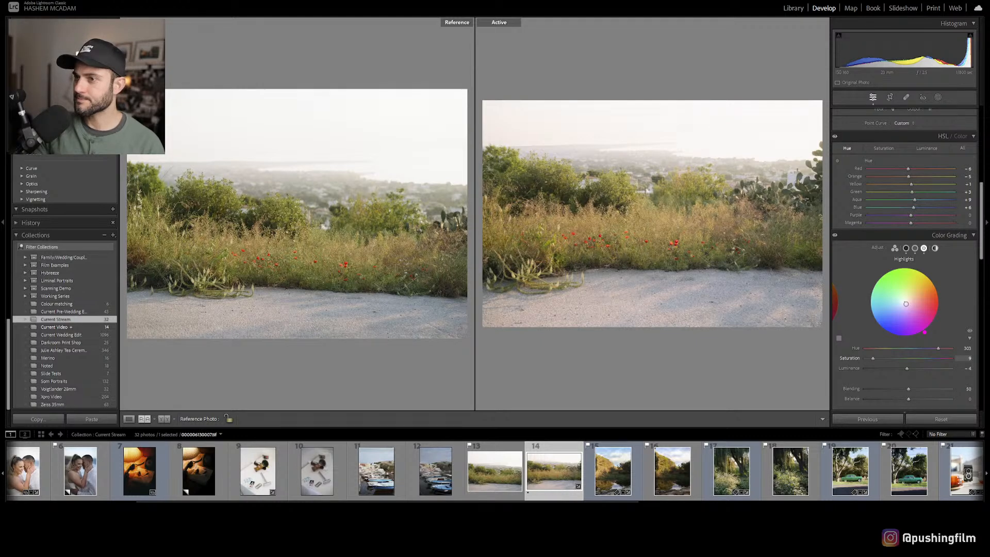
- Set the saturation of the shadows' blue tint in Color Grading to 7
click(905, 248)
key(Up)
key(Up)
key(Up)
key(Up)
key(Up)
key(Up)
key(Up)
key(Up)
key(Up)
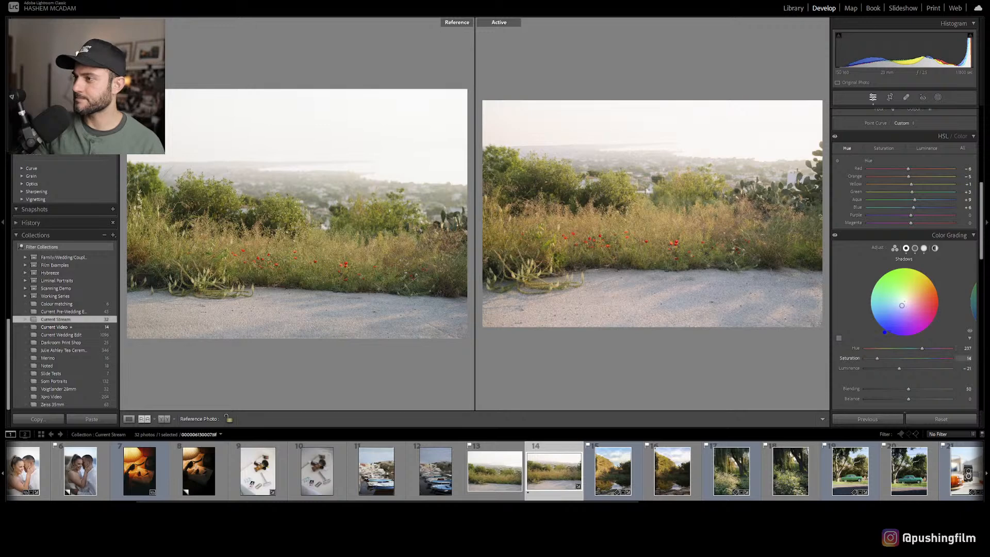
key(Down)
key(Down)
key(Down)
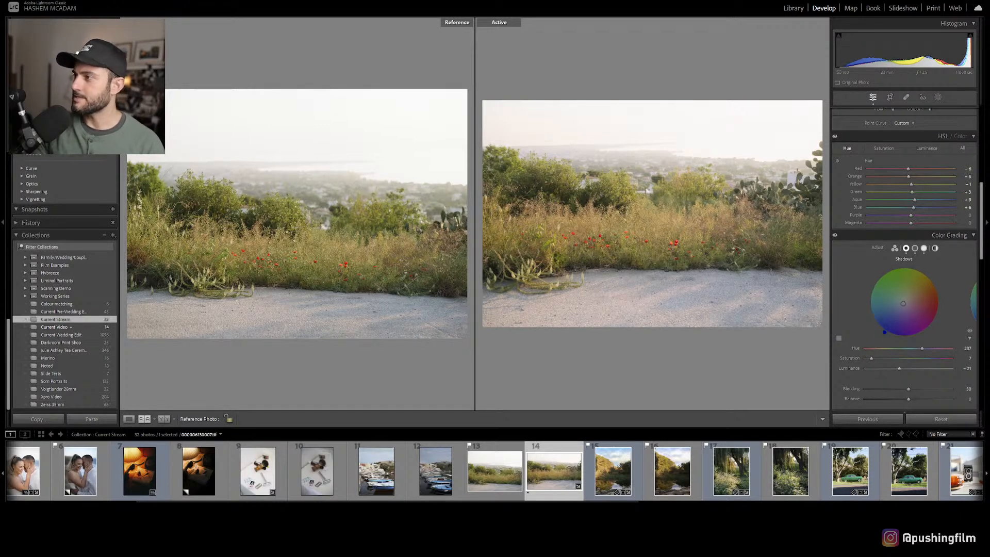
- Reduce photo 14's sharpening to amount 14 and detail 0 while viewing the grass and poppies up close
scroll(905, 258, down, 2)
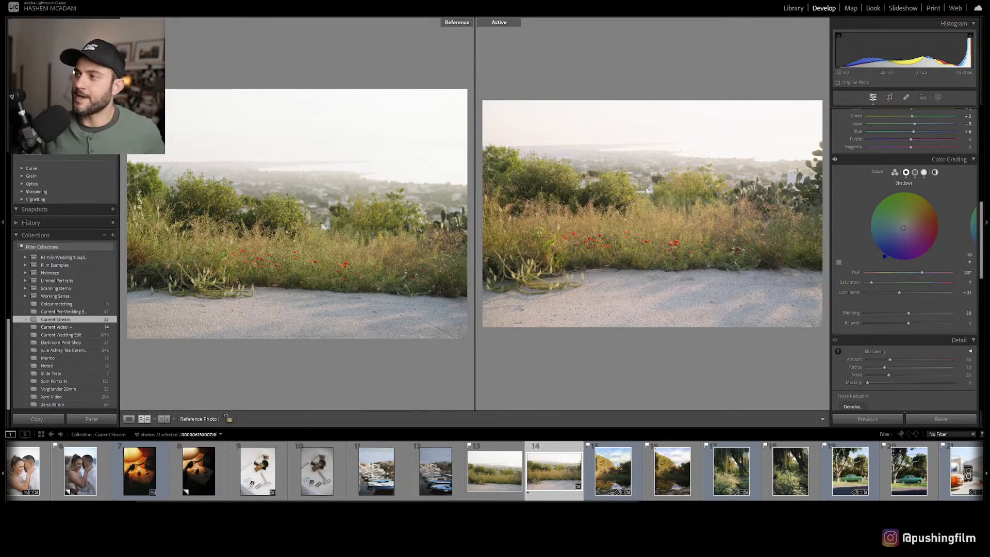
scroll(905, 257, down, 2)
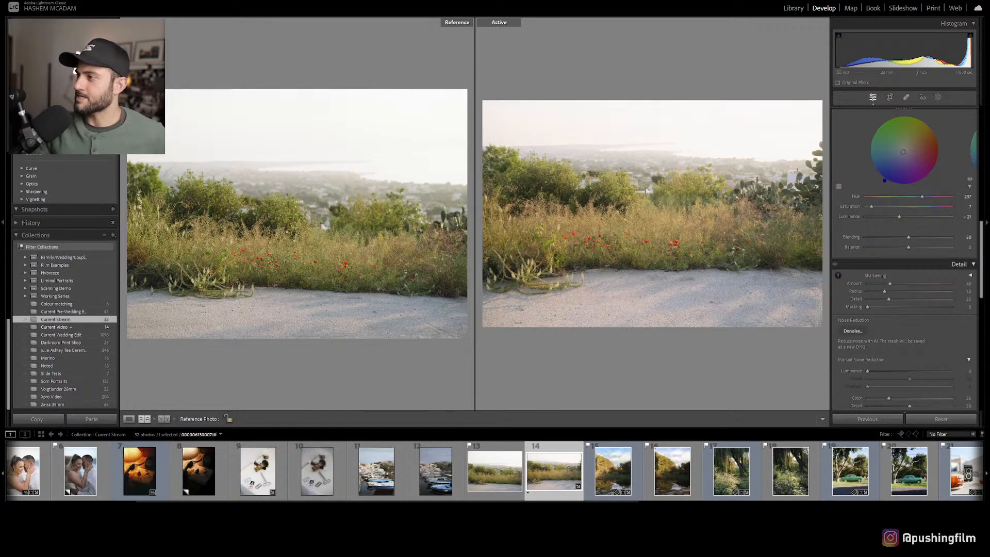
scroll(905, 257, down, 2)
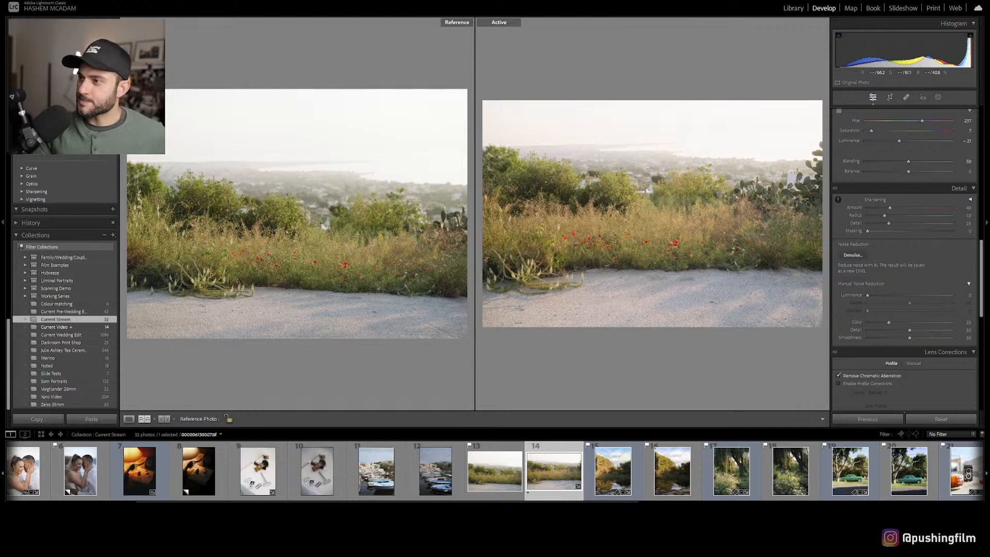
click(625, 223)
mouse_move(888, 223)
mouse_down()
mouse_move(867, 223)
mouse_move(867, 207)
mouse_move(880, 208)
mouse_up()
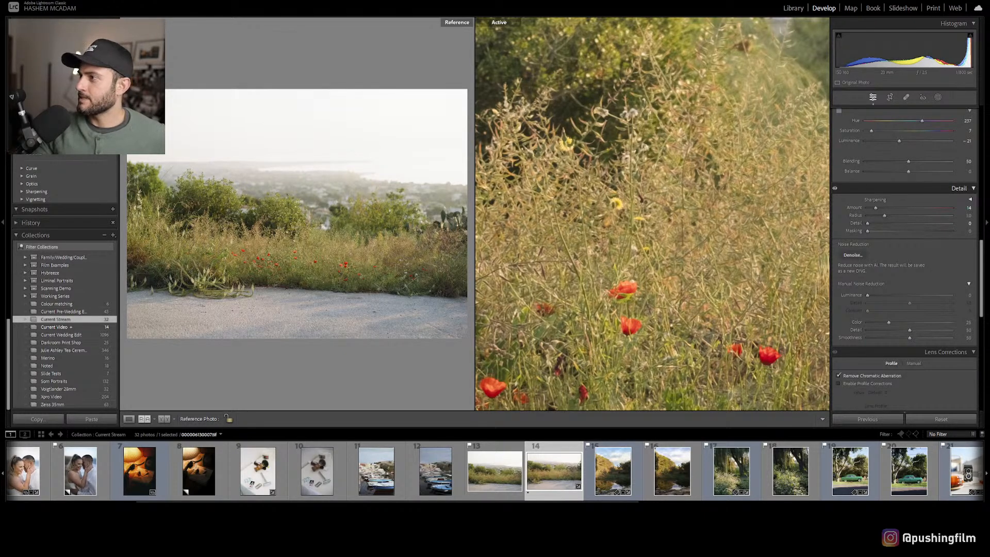
- Add grain with amount 45 and size 35, checking the poppies and hazy background up close against the reference photo
scroll(905, 258, down, 10)
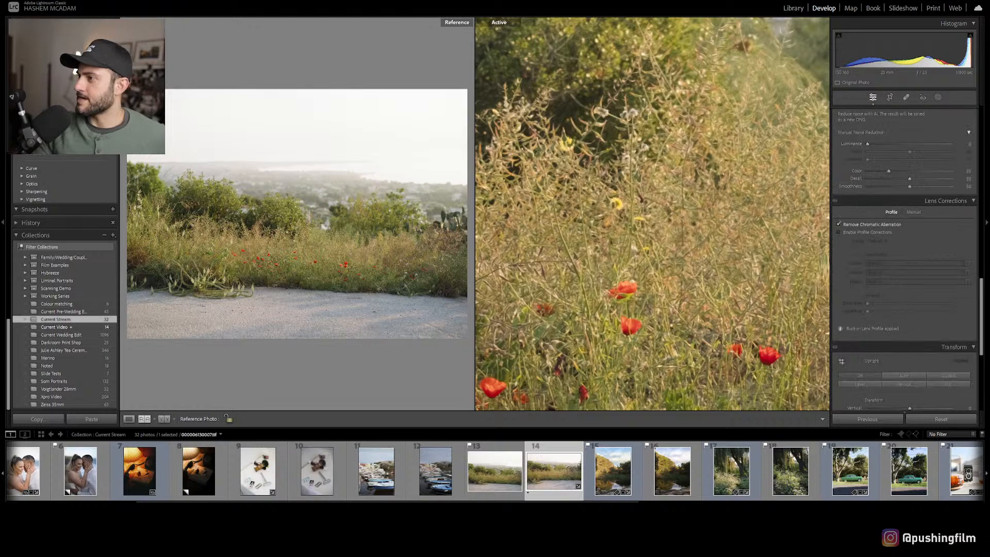
scroll(904, 257, down, 3)
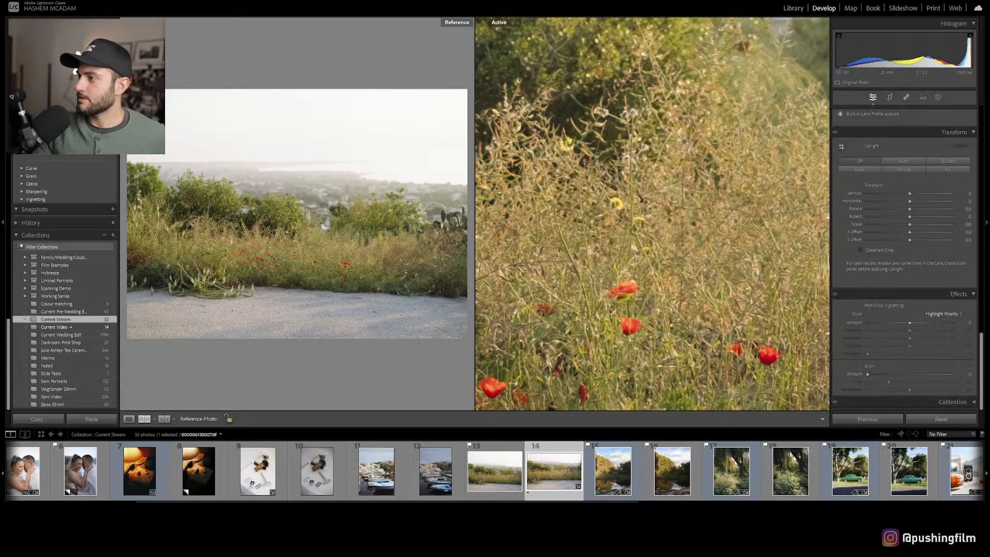
click(657, 232)
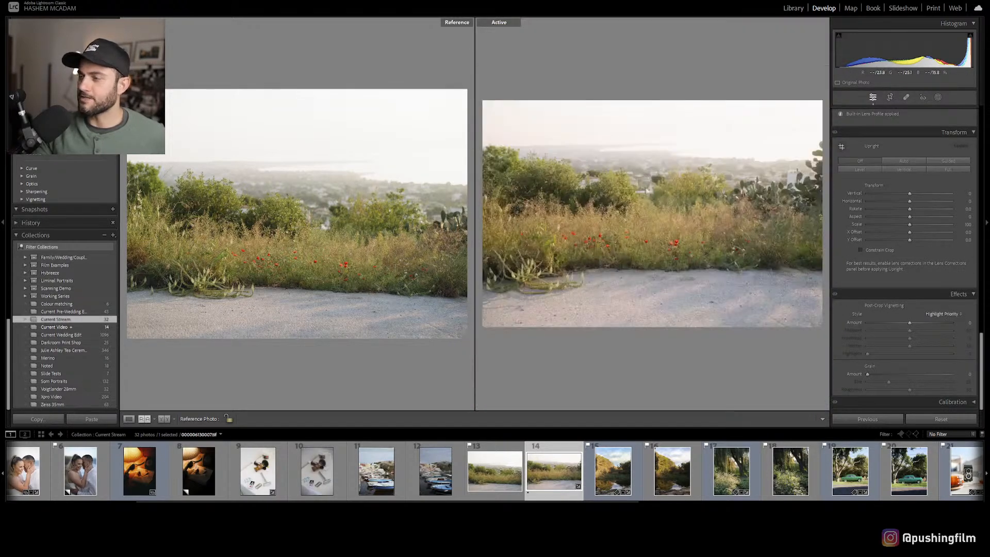
click(690, 260)
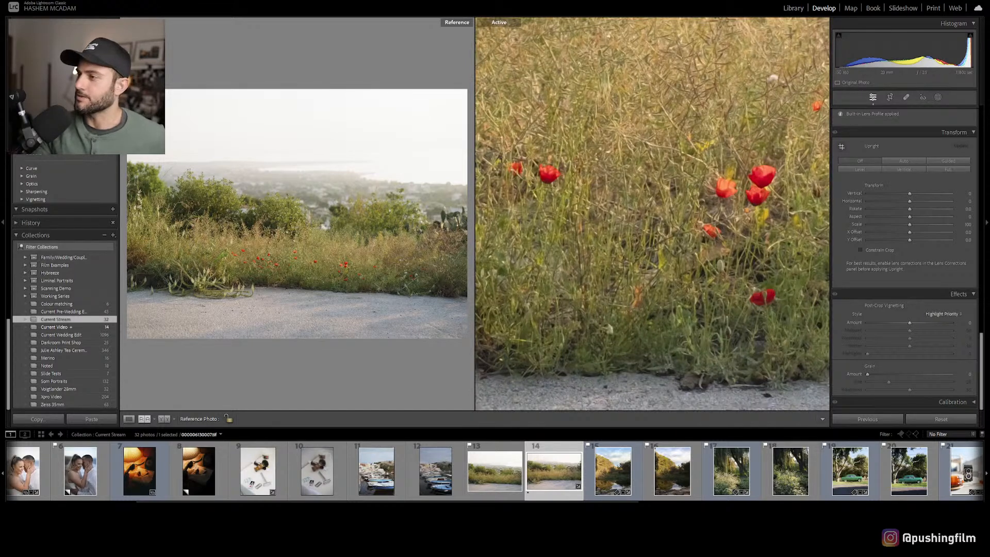
drag(866, 374, 894, 374)
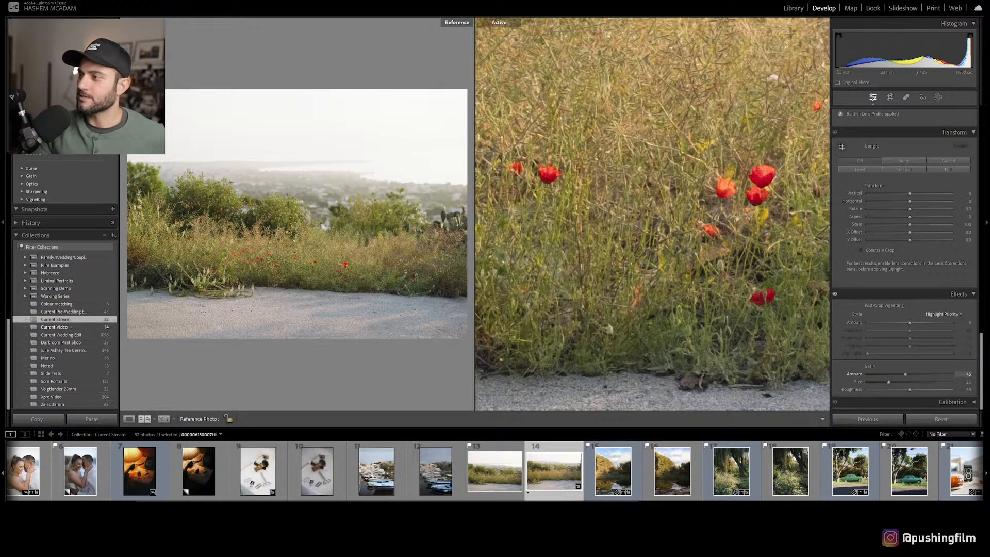
drag(907, 375, 905, 374)
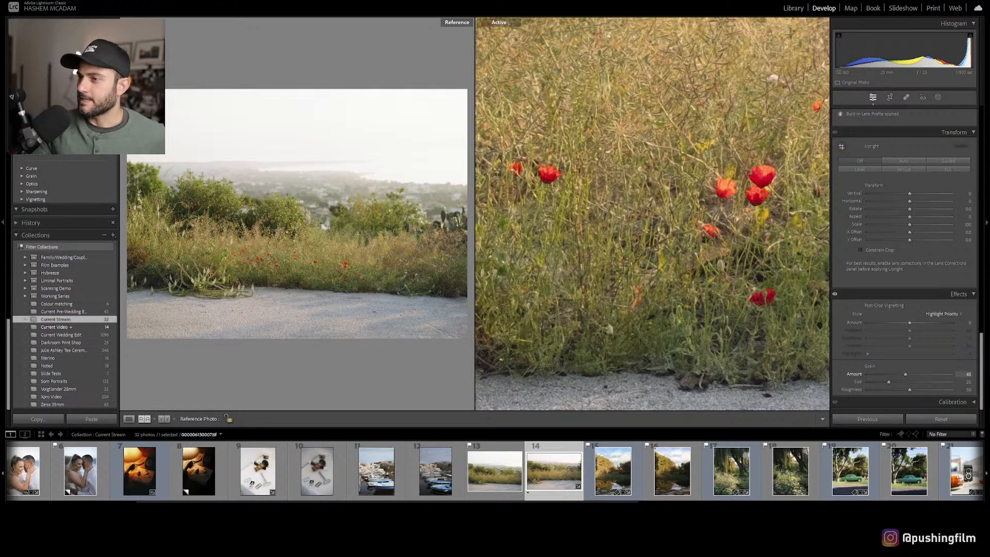
drag(644, 56, 741, 402)
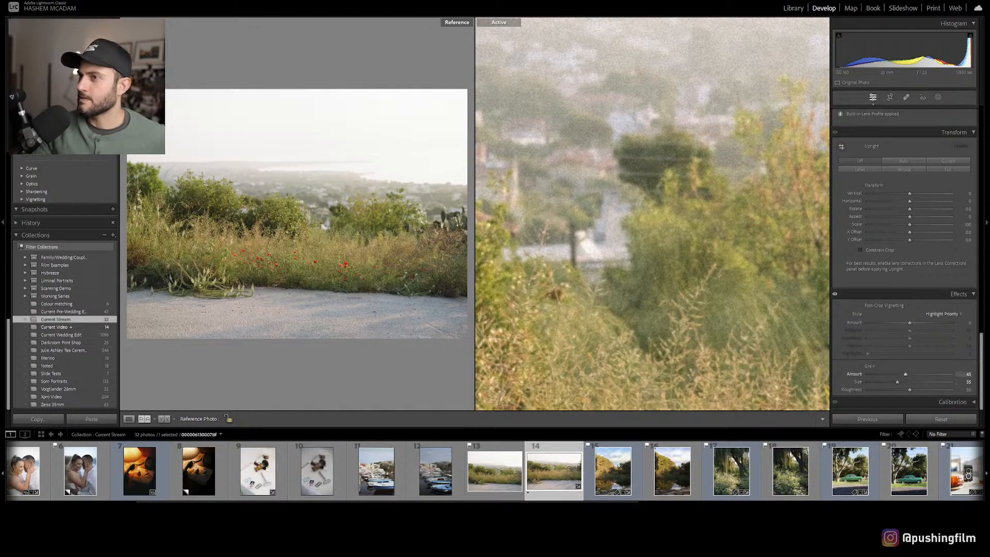
click(395, 180)
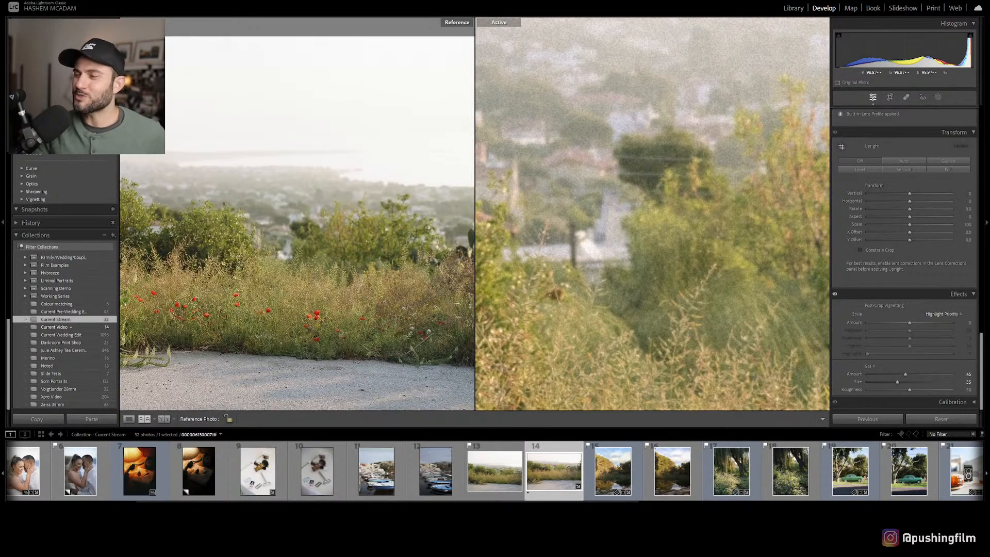
- Set the grain amount to 39 and roughness to 48, and view photo 14 and the reference photo in full
click(395, 180)
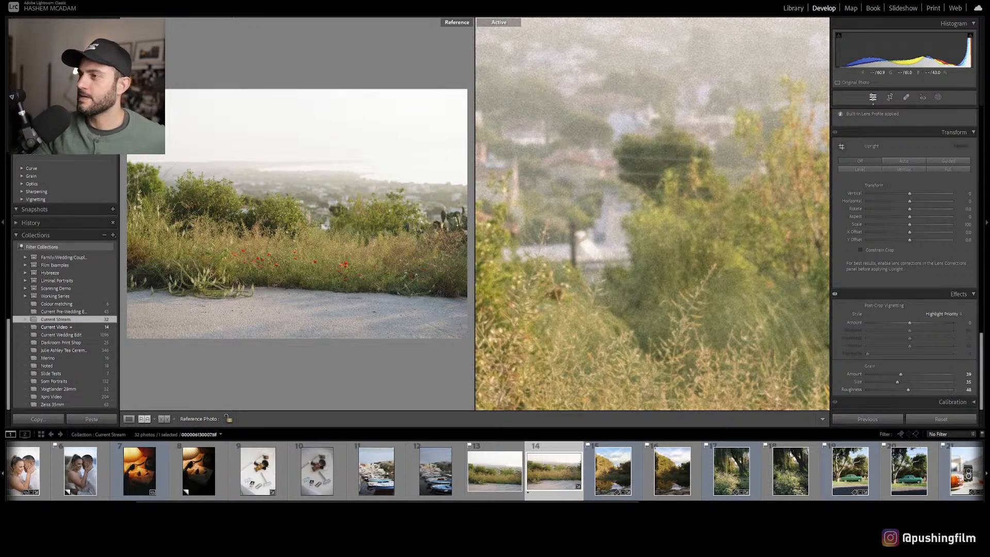
click(665, 234)
click(354, 222)
click(354, 221)
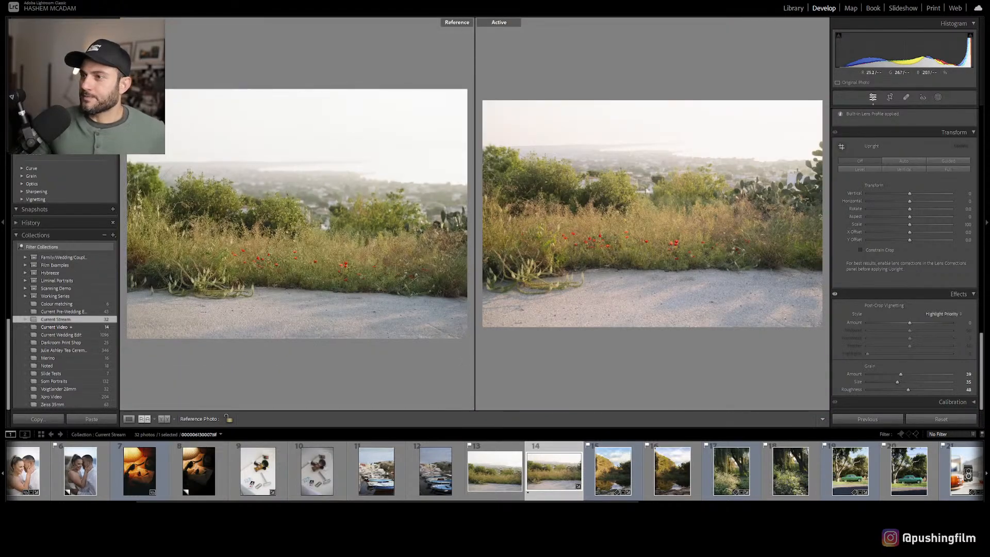
- Set photo 14's exposure to +0.71, contrast to -12 and temperature to 5250, and compare it with its unedited version
scroll(904, 258, up, 10)
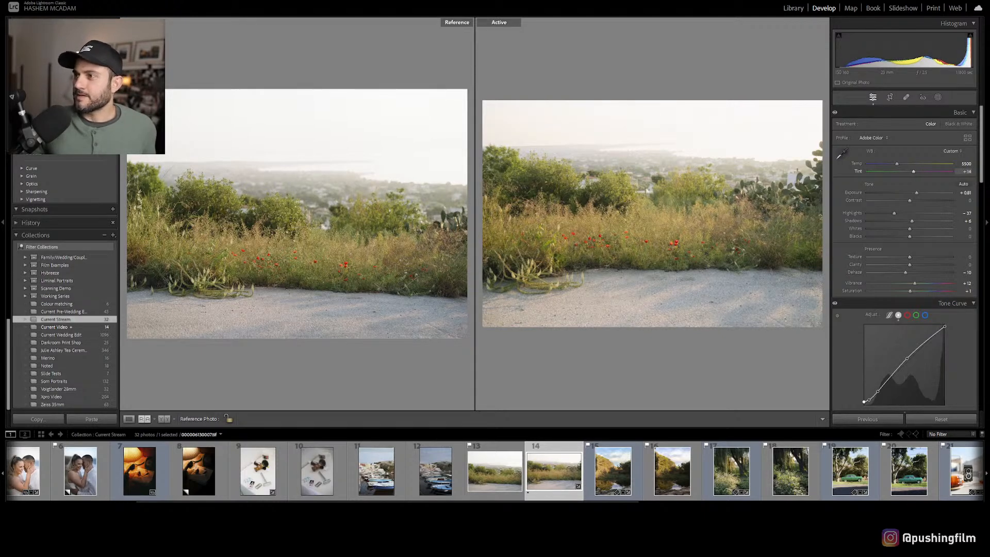
drag(916, 192, 906, 200)
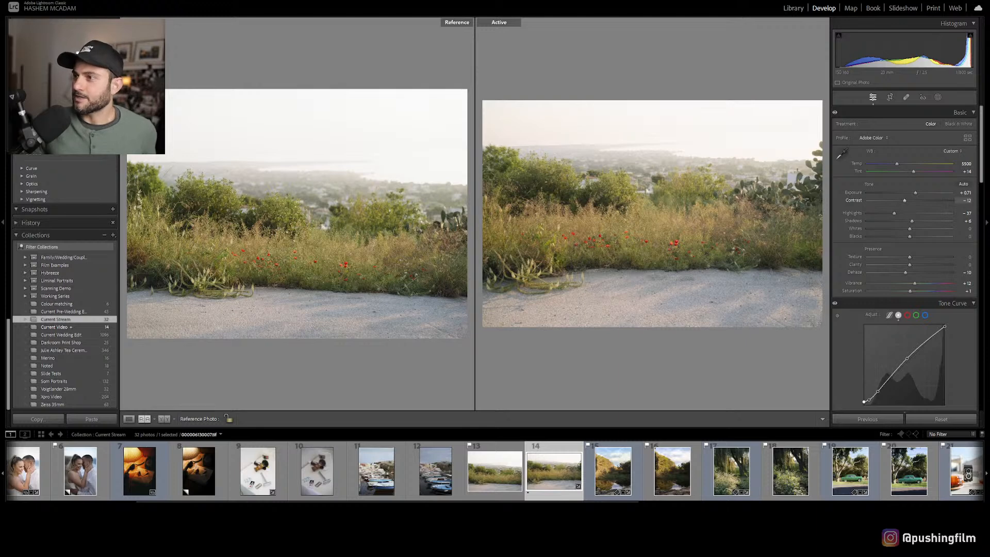
drag(897, 164, 895, 163)
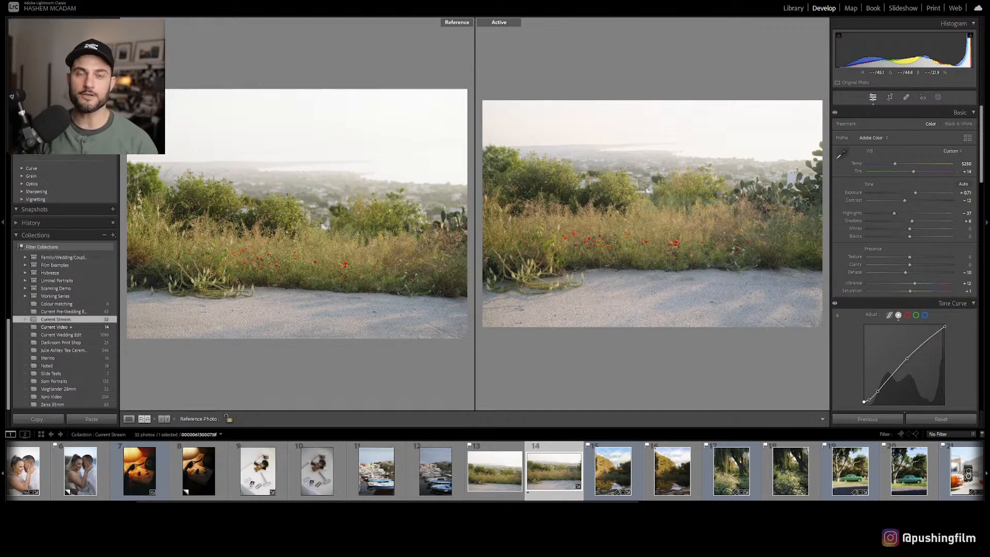
key(backslash)
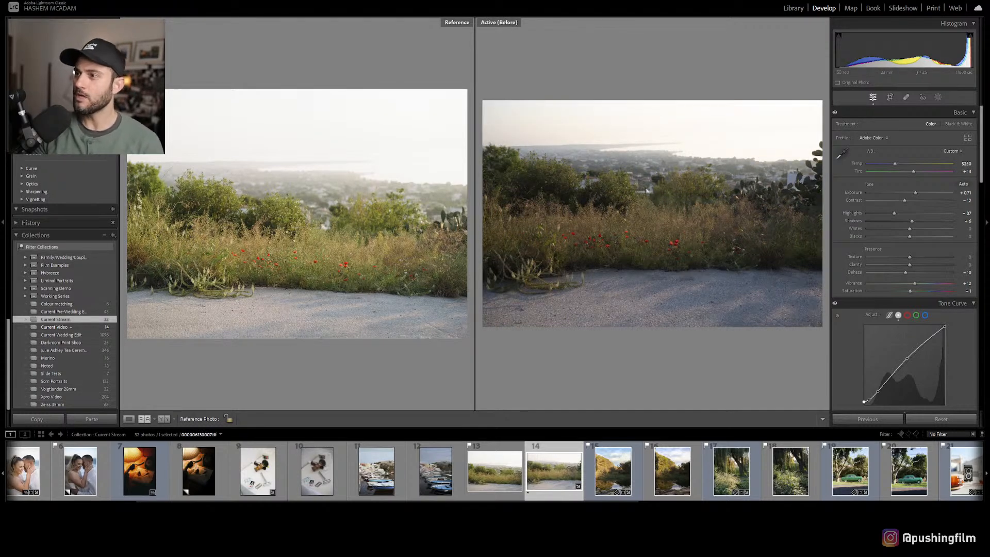
key(backslash)
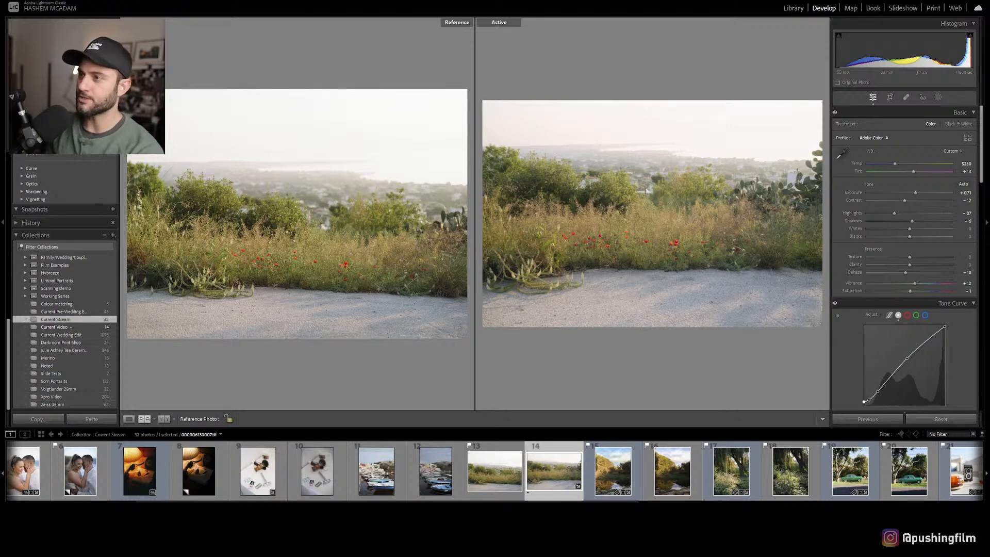
- Crop photo 14 to a 4 x 3 aspect ratio
key(r)
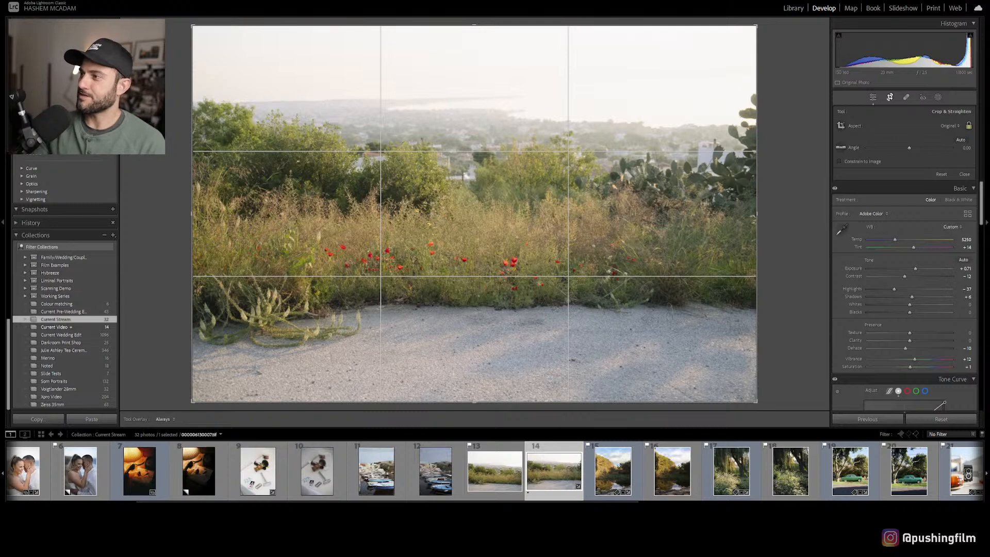
click(949, 126)
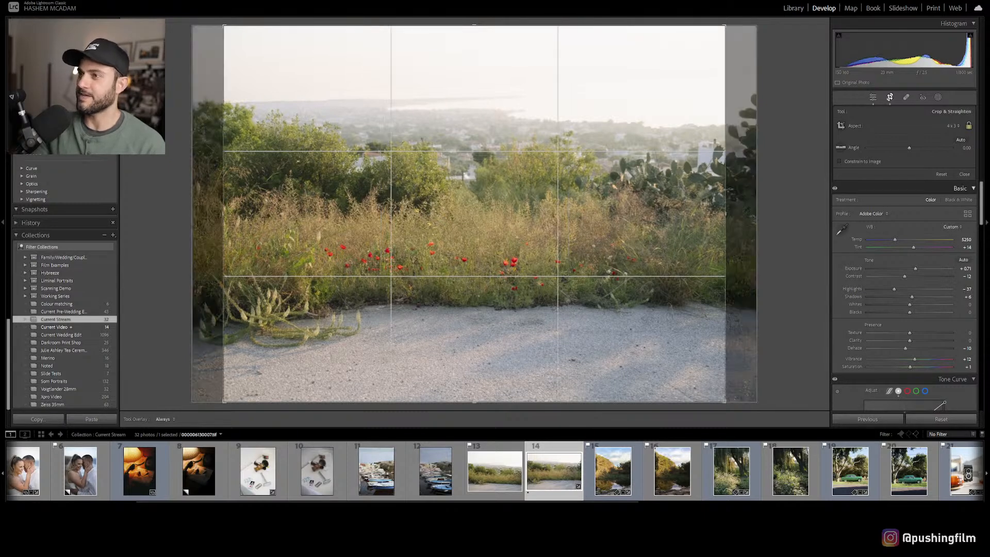
key(Return)
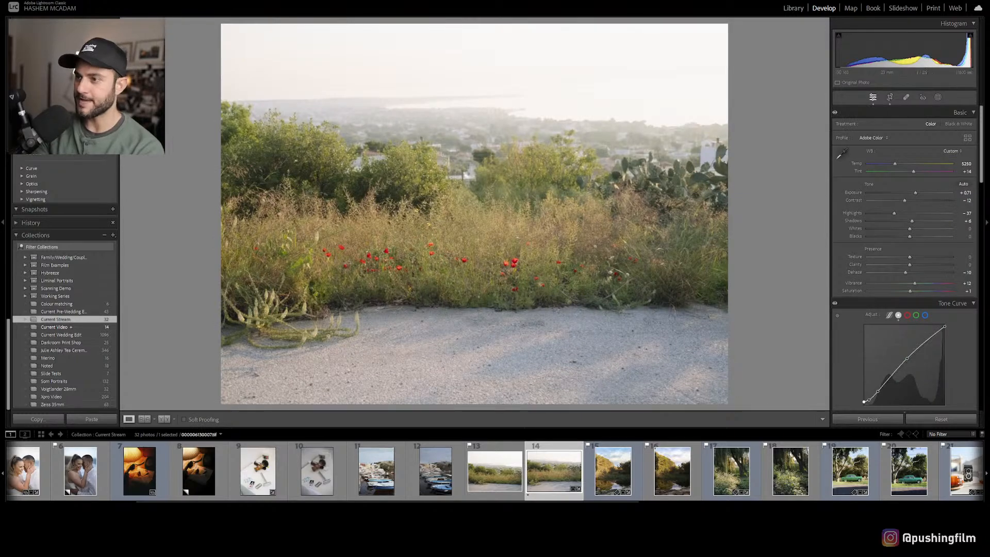
- Compare photos 13 and 14 side by side in the Library, and return to the thumbnail grid
ctrl+click(495, 470)
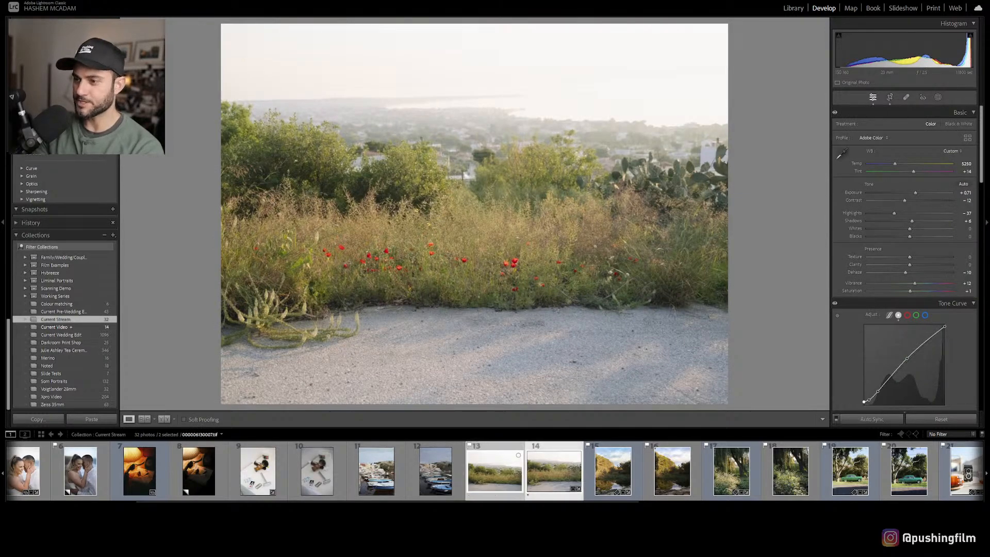
key(c)
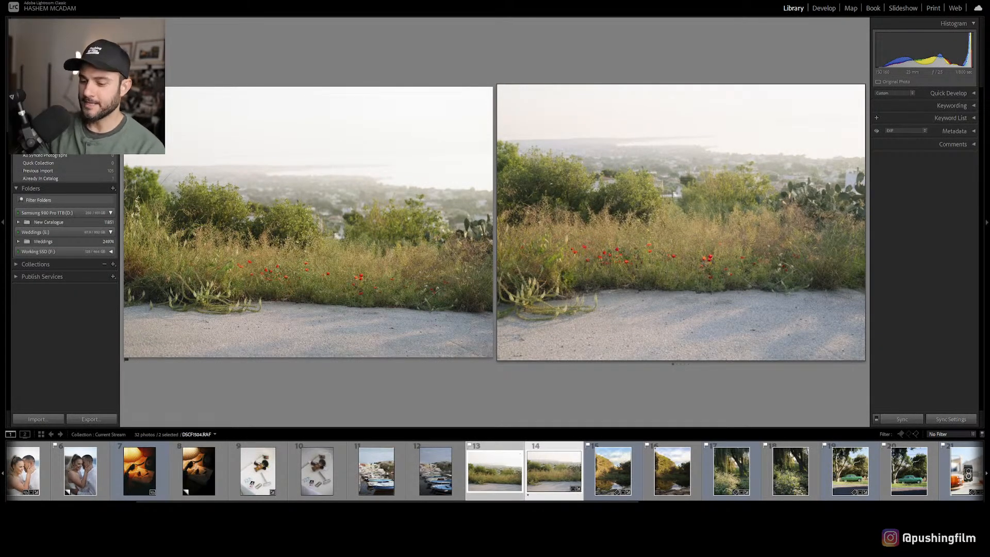
key(g)
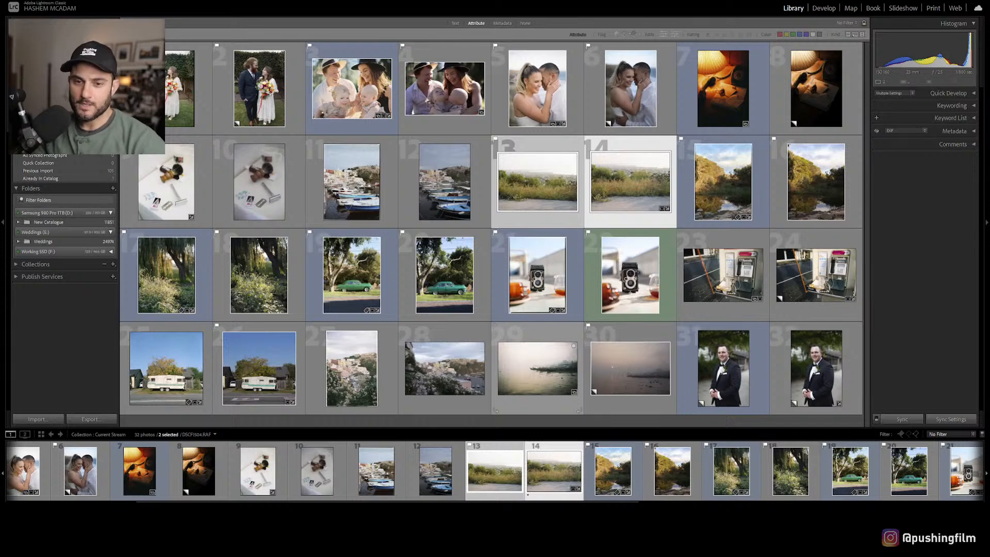
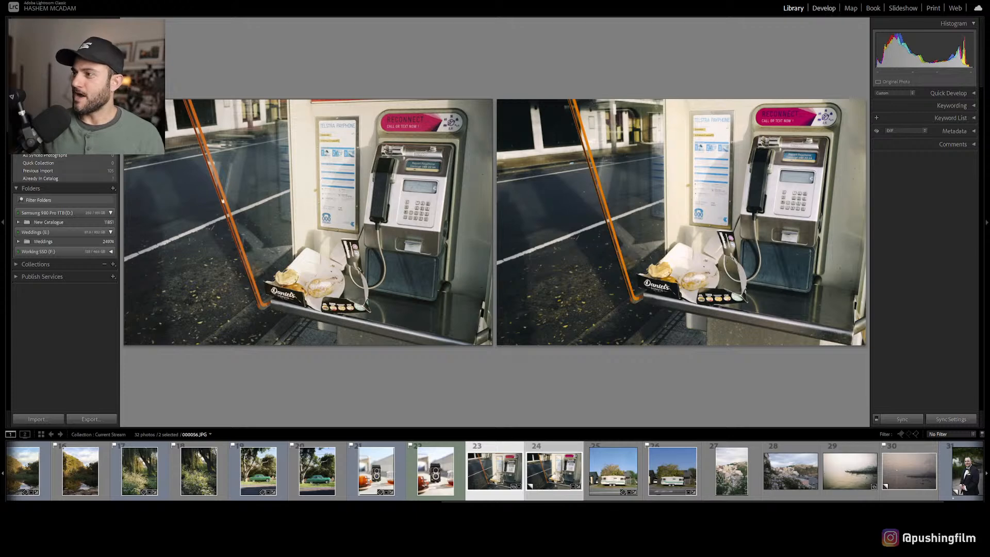
- Examine payphone photo 24's edit against its unedited version, review its HSL and Color Grading settings, and compare it with photo 23
click(823, 8)
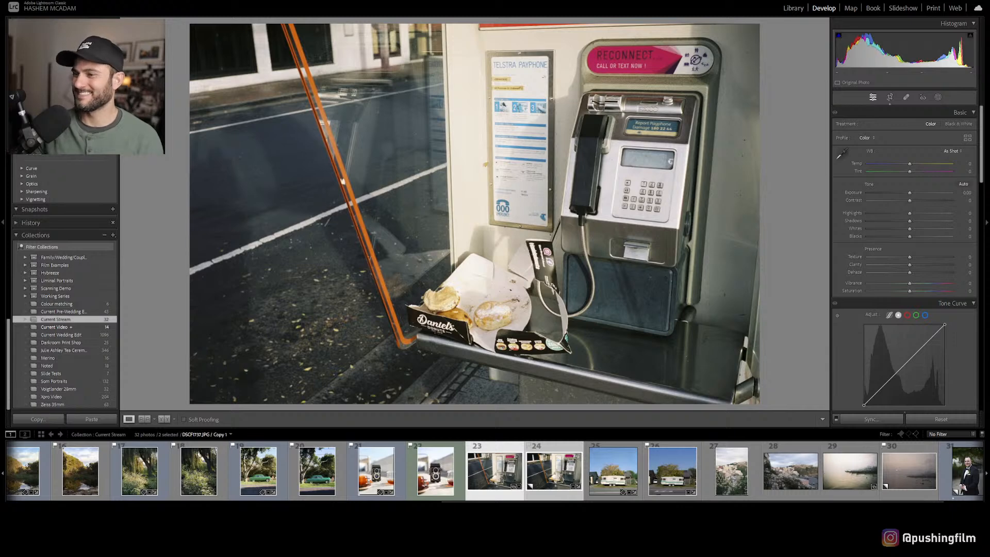
click(554, 471)
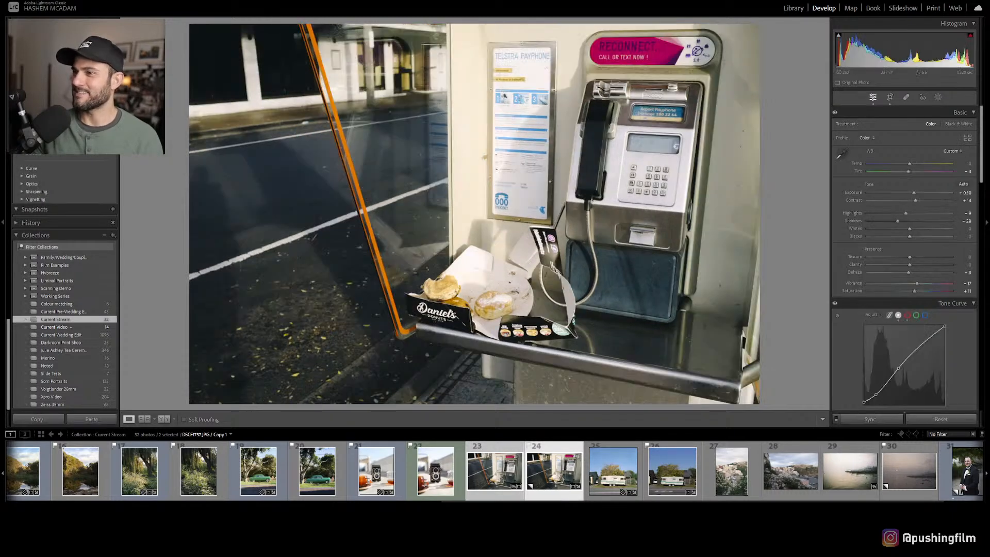
key(backslash)
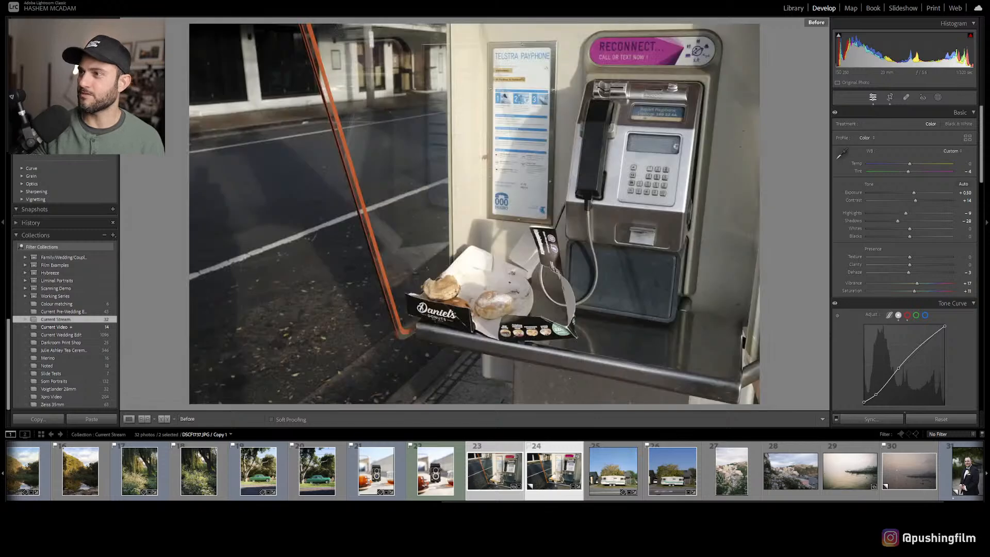
key(backslash)
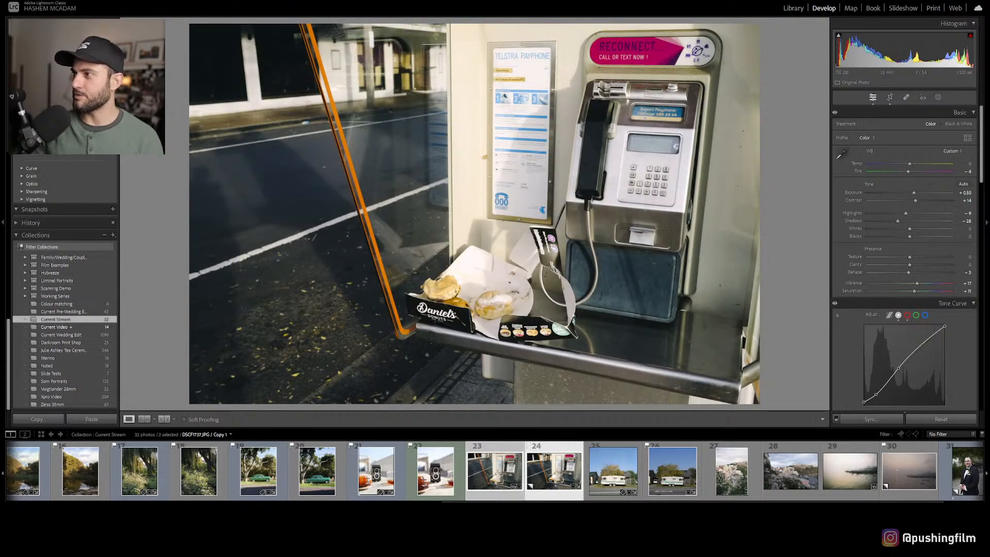
scroll(905, 258, down, 5)
scroll(904, 258, down, 5)
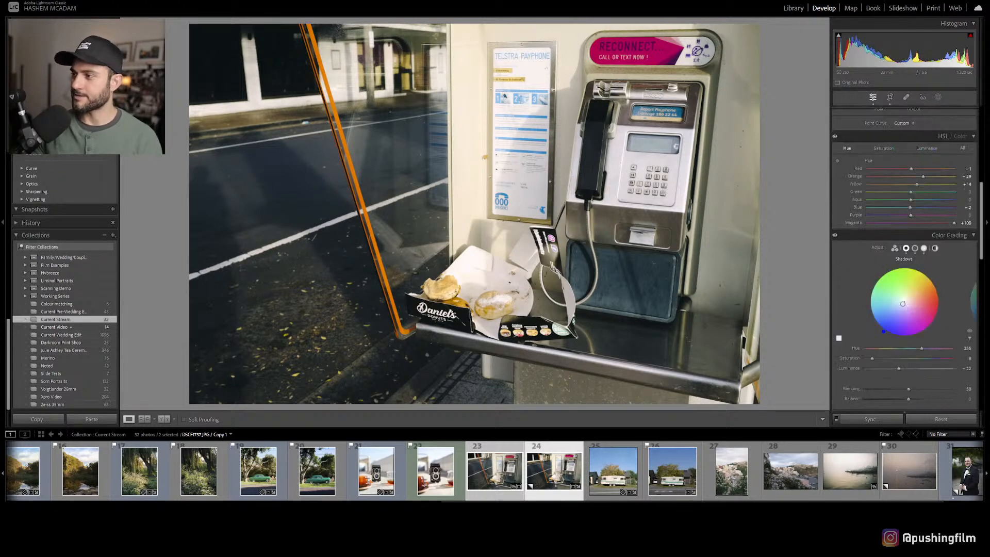
scroll(905, 258, up, 10)
key(c)
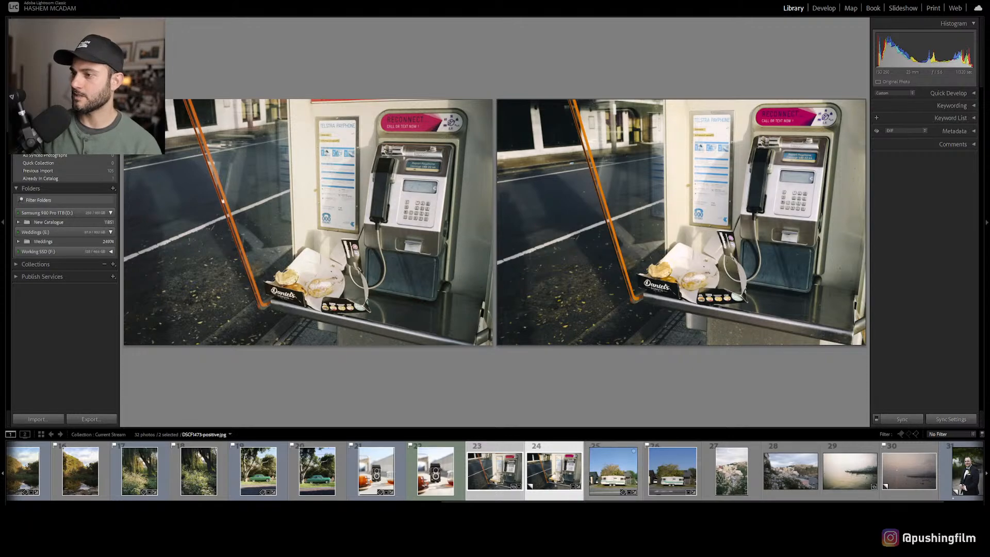
- Open couple portrait 6 for developing in Reference View, with photo 5 as the reference photo
scroll(495, 471, up, 5)
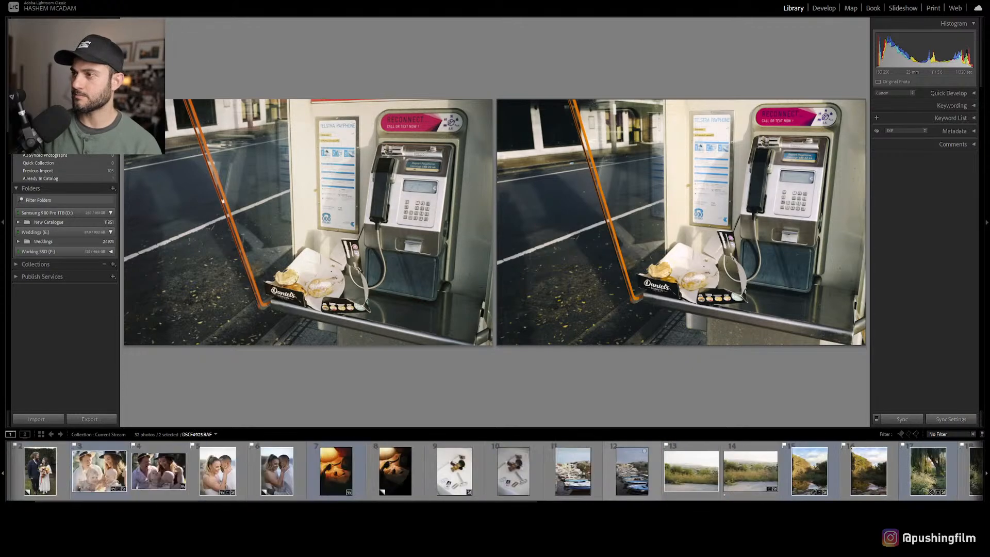
scroll(495, 470, up, 1)
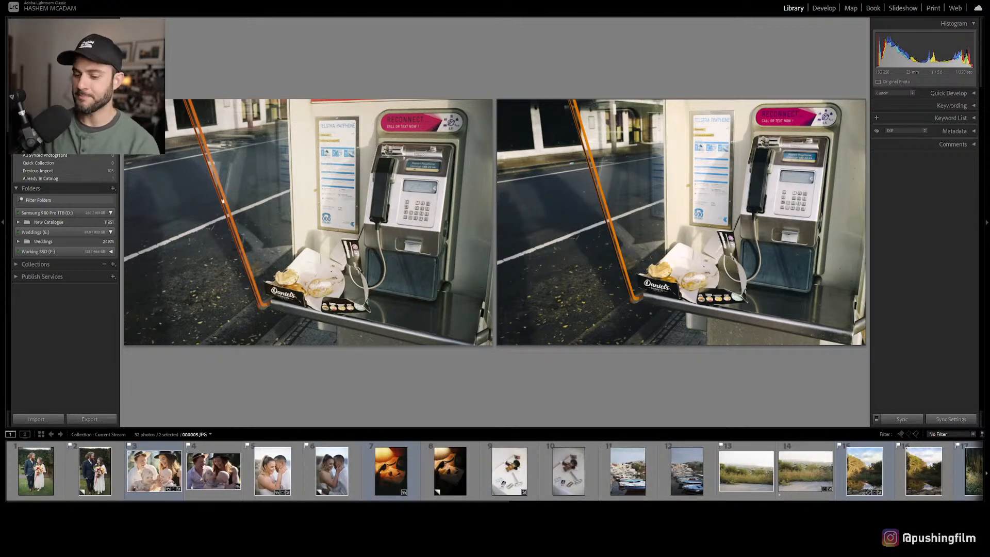
key(g)
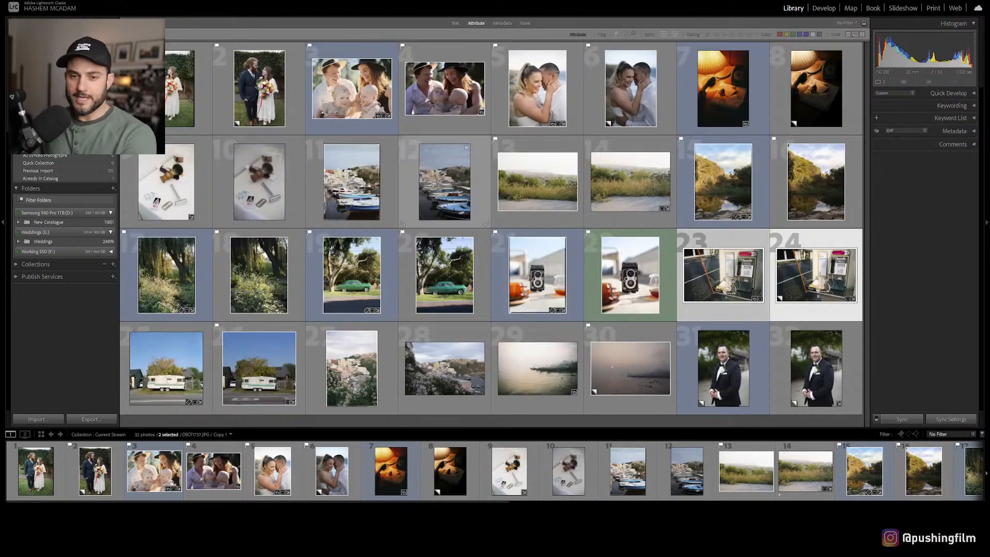
click(537, 89)
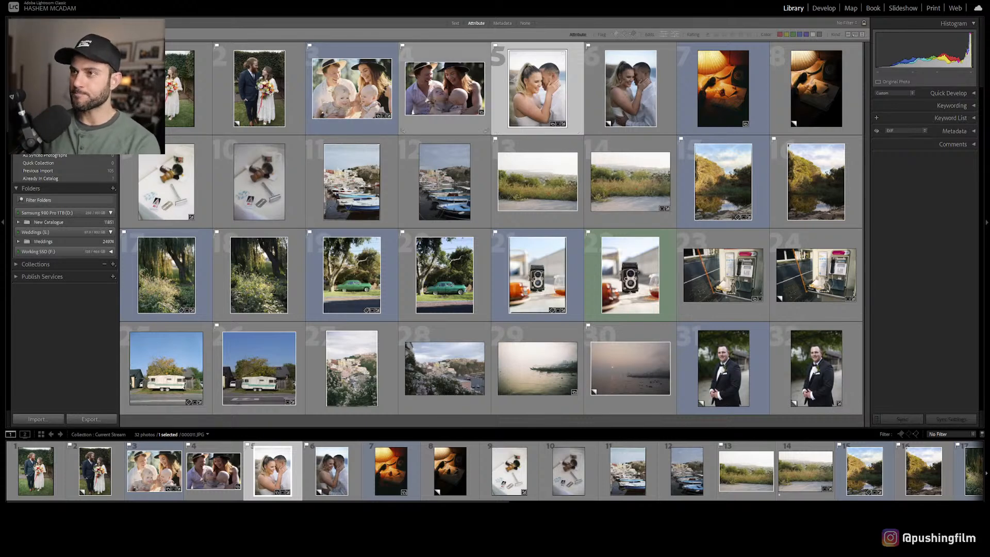
click(444, 90)
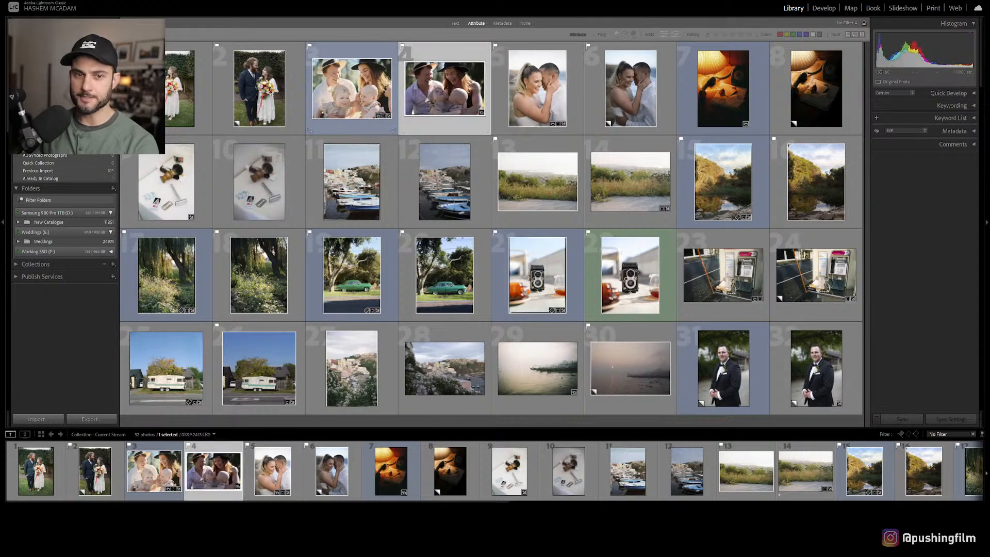
click(629, 88)
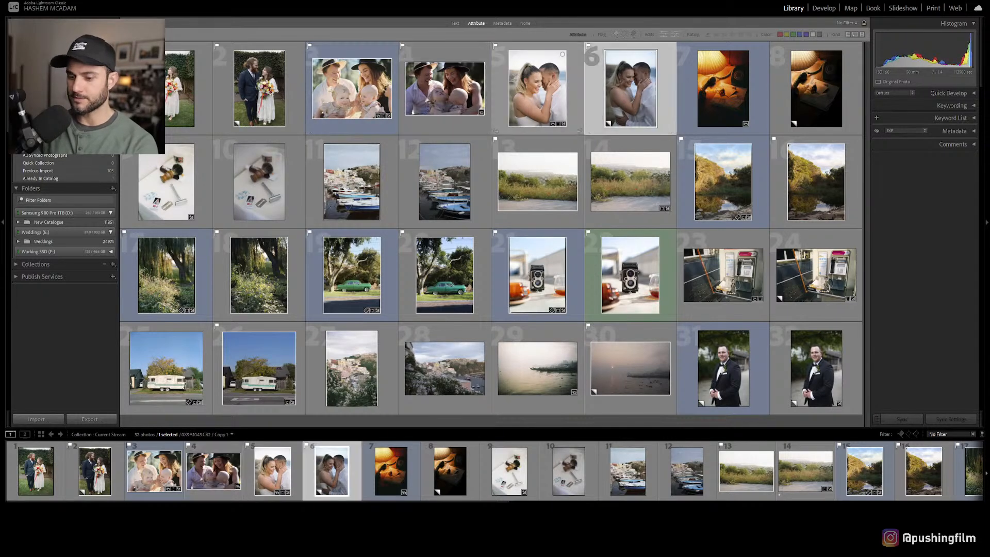
key(d)
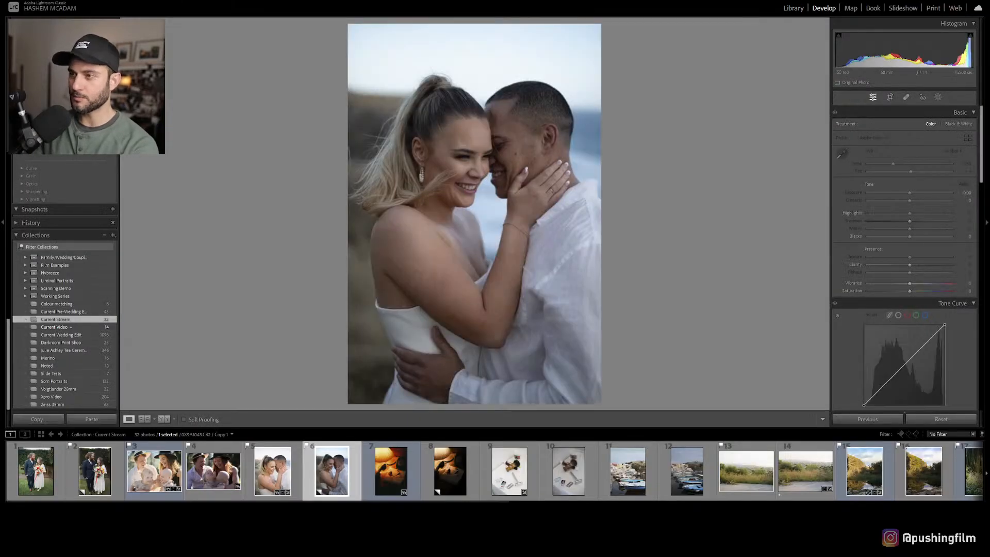
key(shift+r)
drag(273, 470, 264, 206)
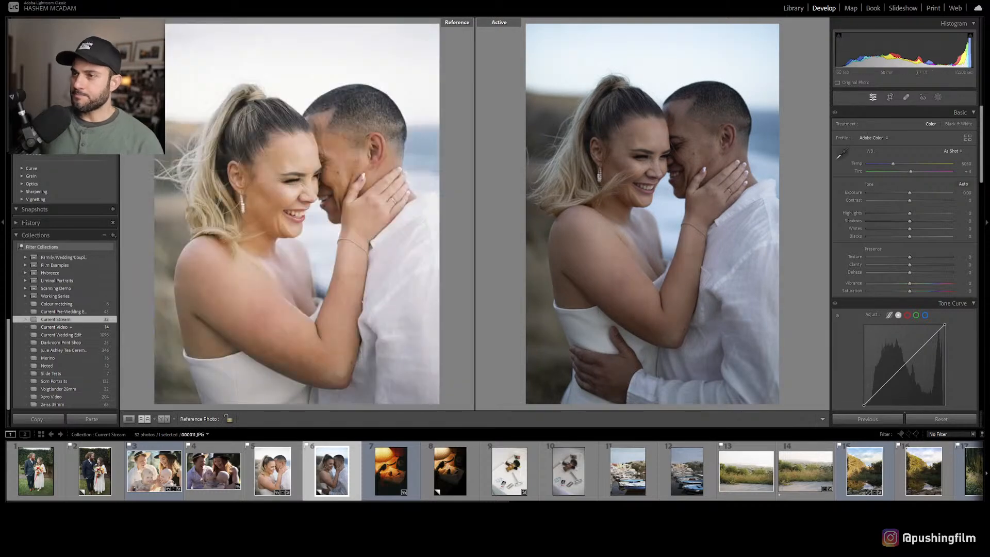
- Crop photo 6 to a 4 x 3 portrait frame that trims the lower edge, and return to Reference View
key(r)
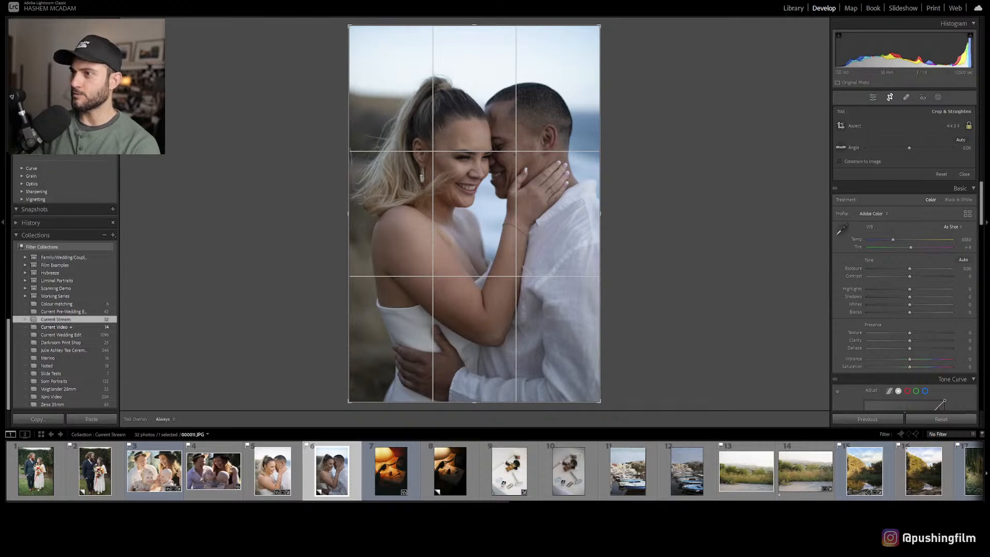
click(948, 192)
drag(557, 258, 557, 278)
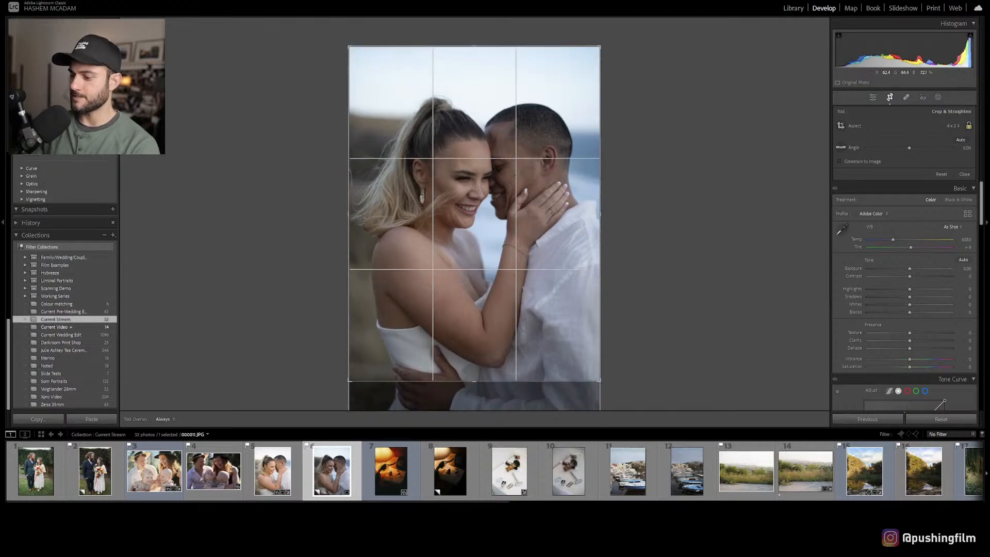
key(Return)
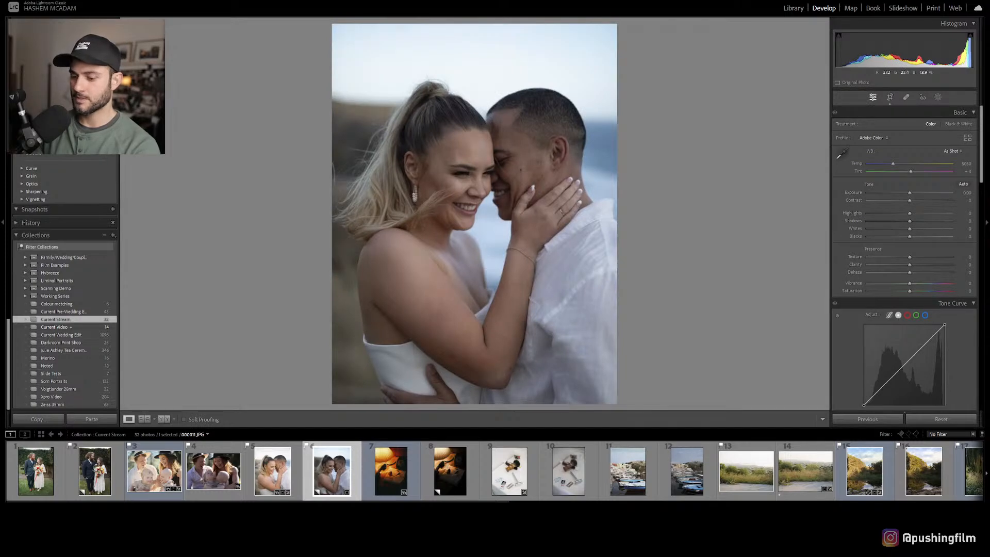
key(shift+r)
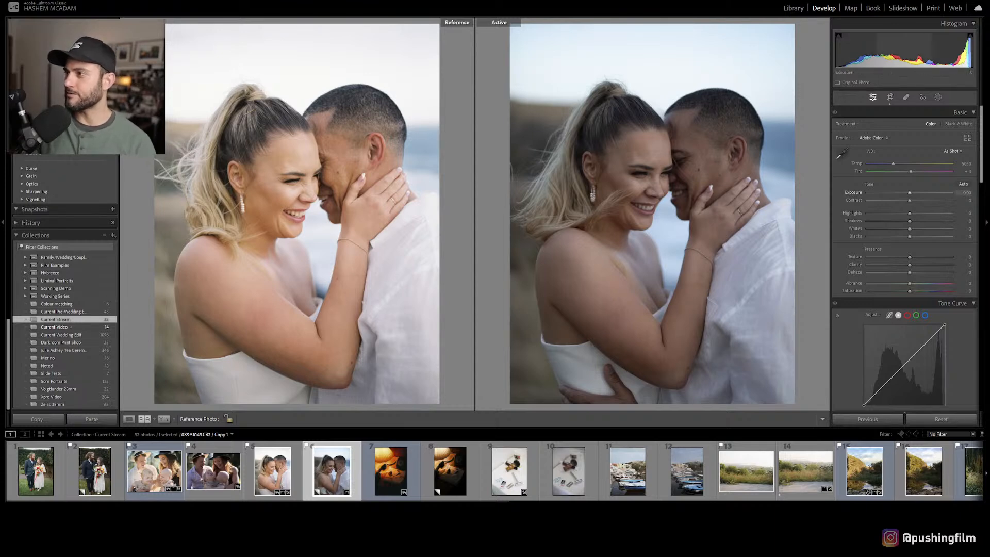
- Set photo 6's exposure to +1.18, contrast to +13 and temperature to 5899
drag(909, 192, 919, 192)
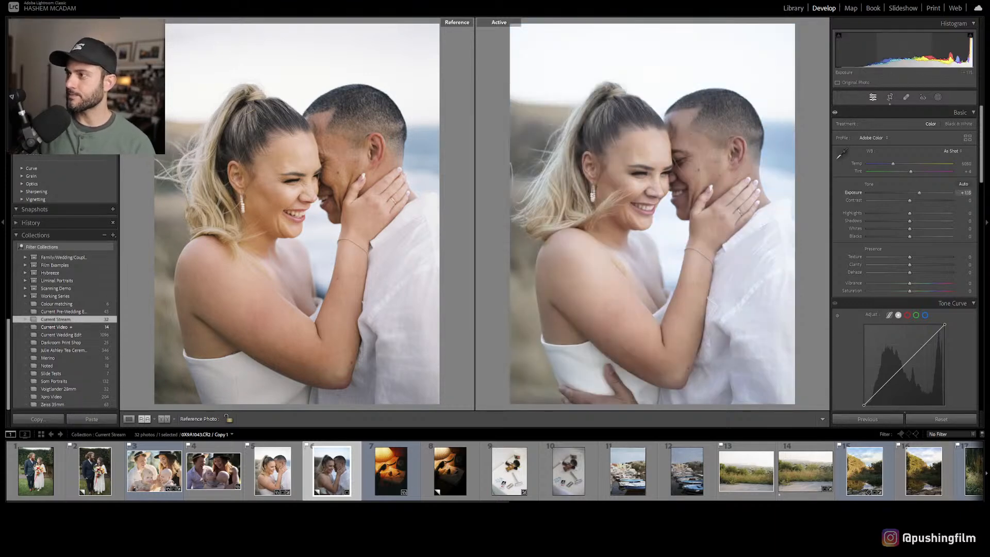
drag(909, 201, 915, 201)
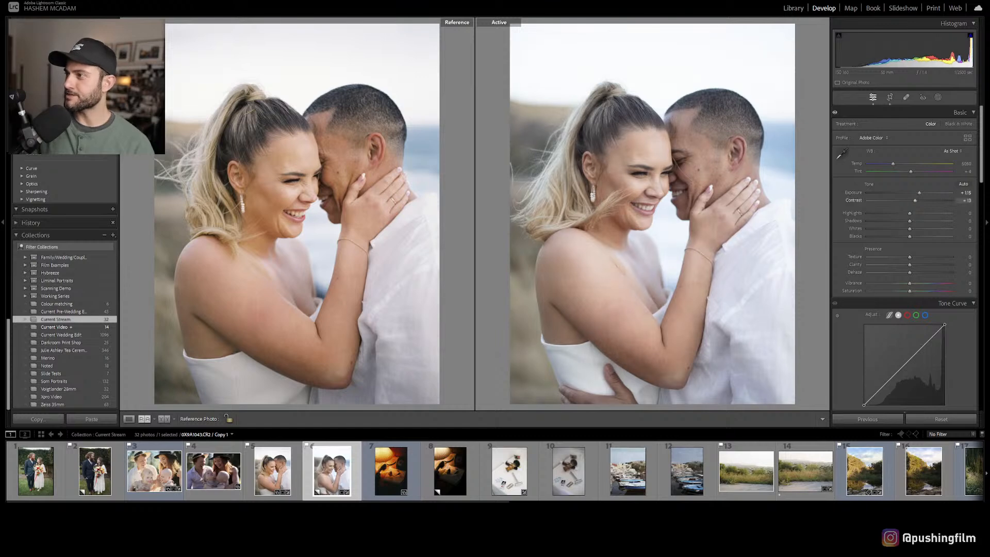
drag(892, 164, 899, 164)
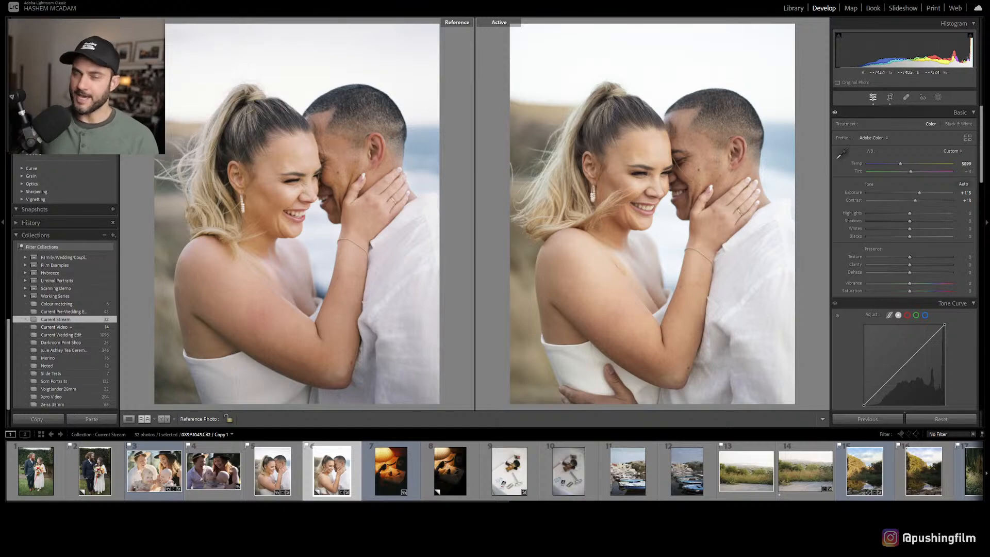
- Compare the woman's hair and hairline at close zoom in reference photo 5 and photo 6
click(238, 118)
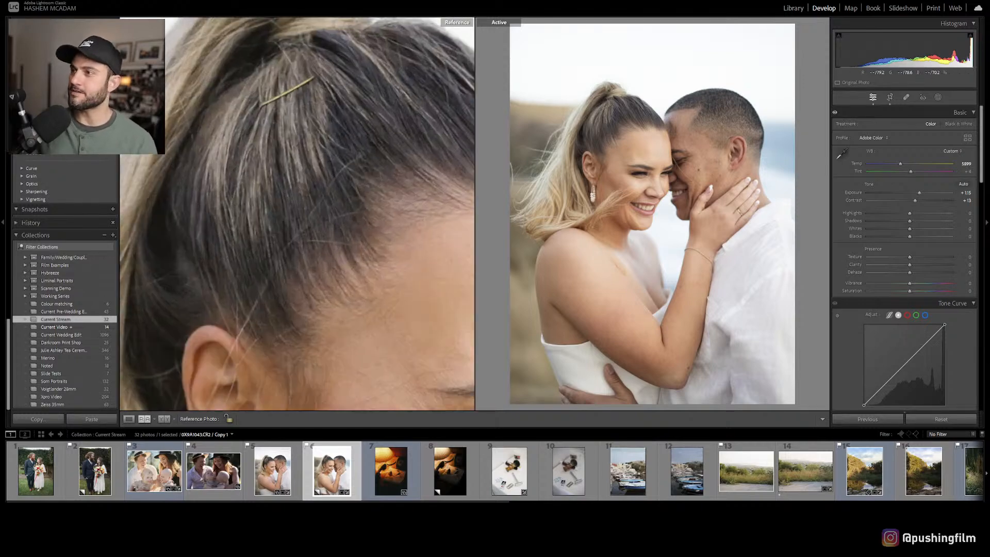
click(605, 102)
drag(613, 206, 590, 224)
drag(360, 196, 302, 230)
drag(597, 227, 496, 212)
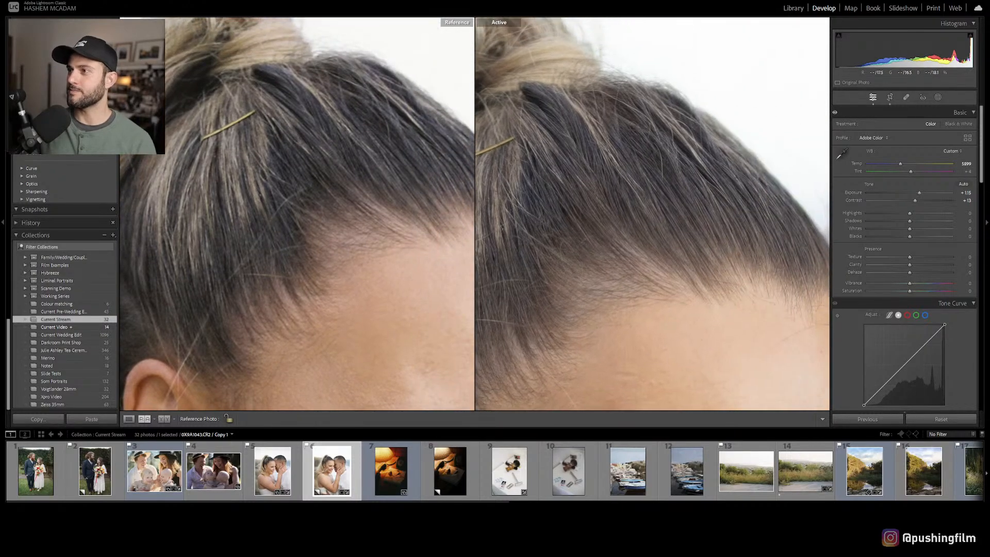
click(330, 211)
click(626, 124)
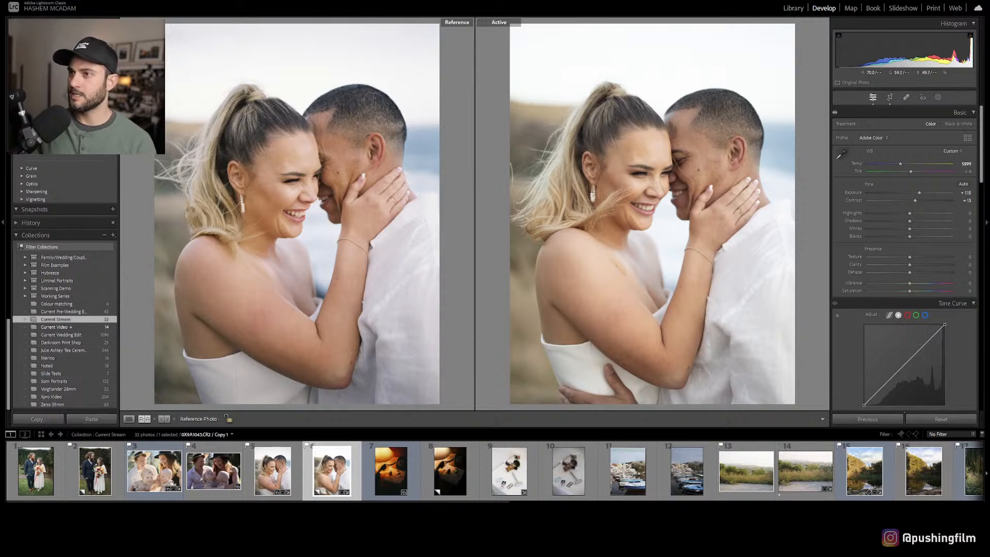
scroll(904, 258, down, 5)
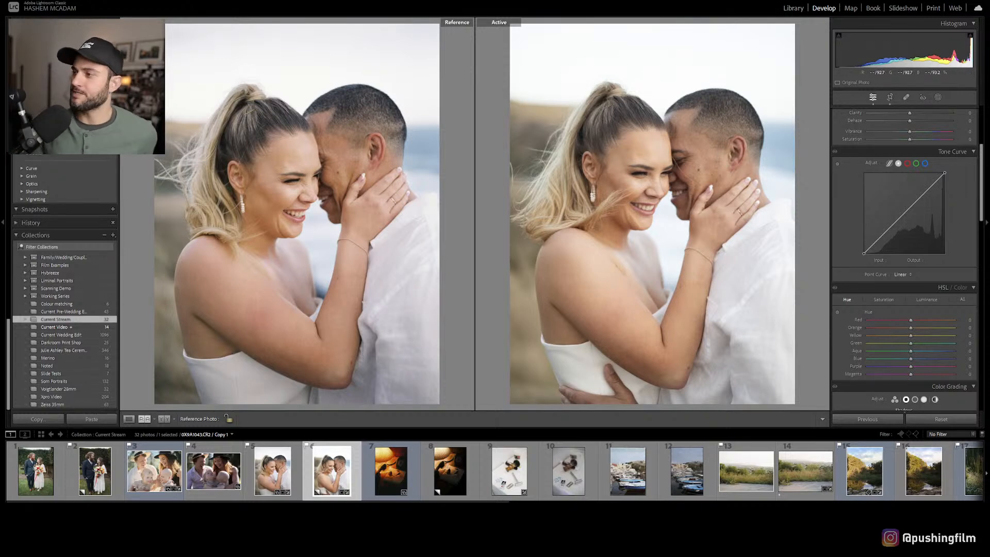
scroll(904, 258, down, 3)
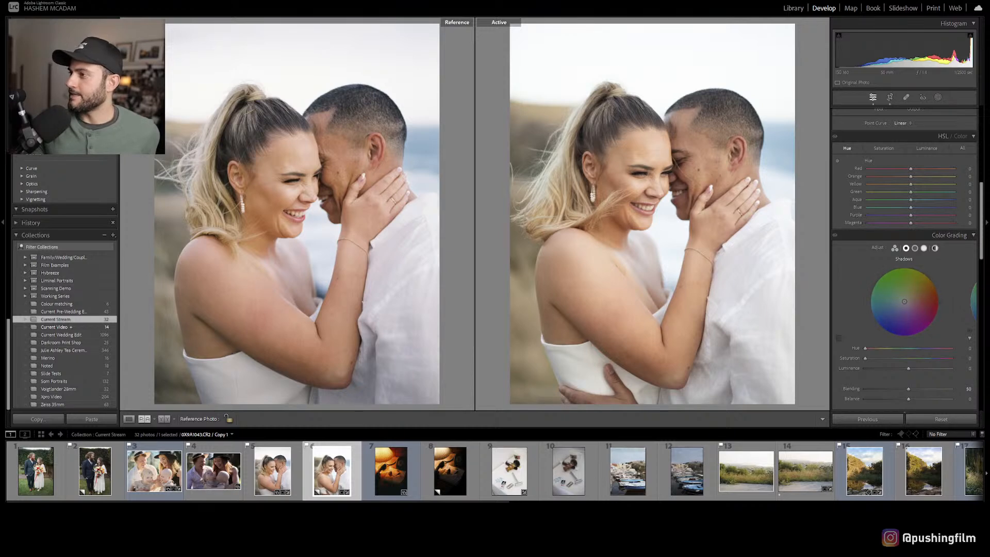
mouse_move(904, 301)
mouse_down()
mouse_move(896, 304)
mouse_move(904, 302)
mouse_up()
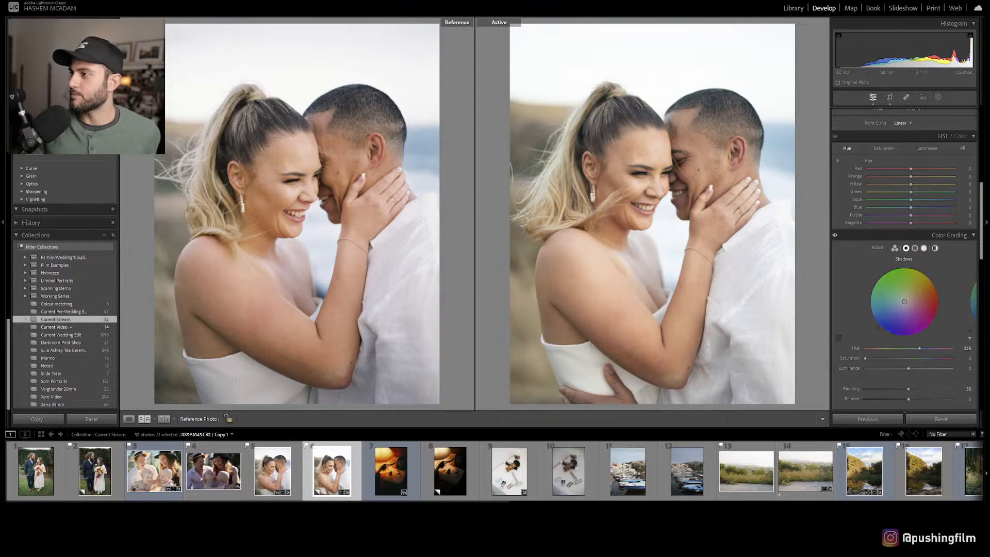
- On photo 6's tone curve, move the red channel's black point to input 7 and the green channel's to input 6, both at output 0
scroll(904, 301, up, 5)
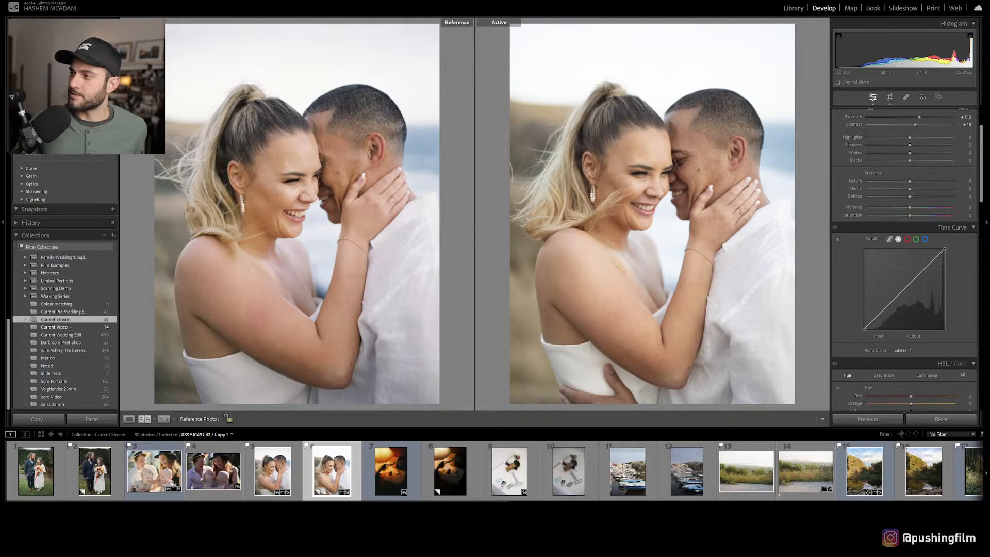
click(907, 239)
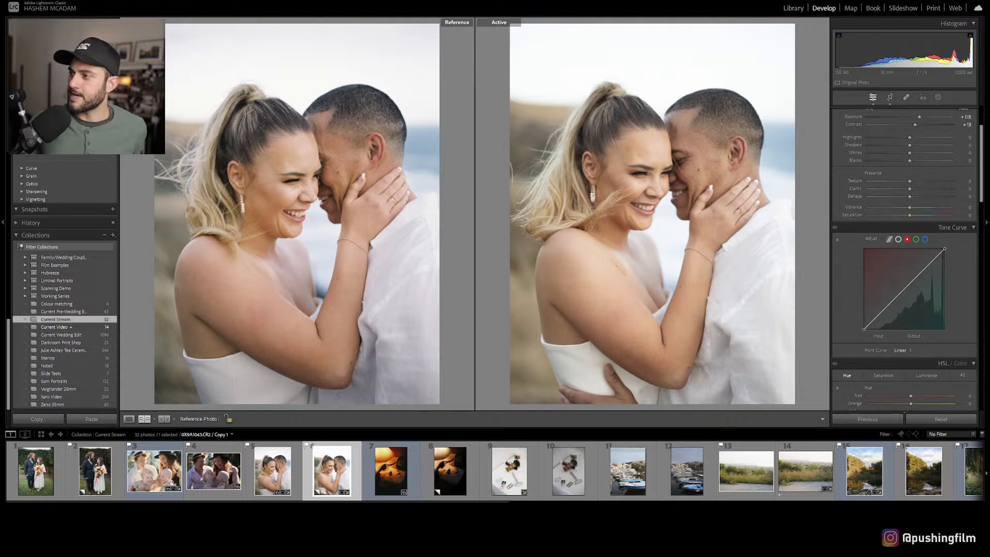
drag(864, 328, 866, 329)
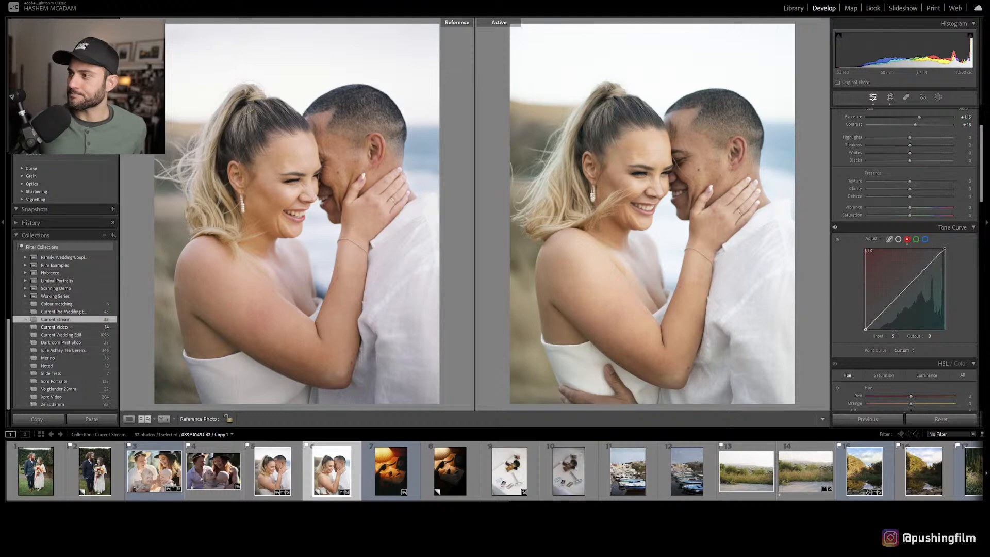
click(916, 239)
drag(863, 329, 865, 329)
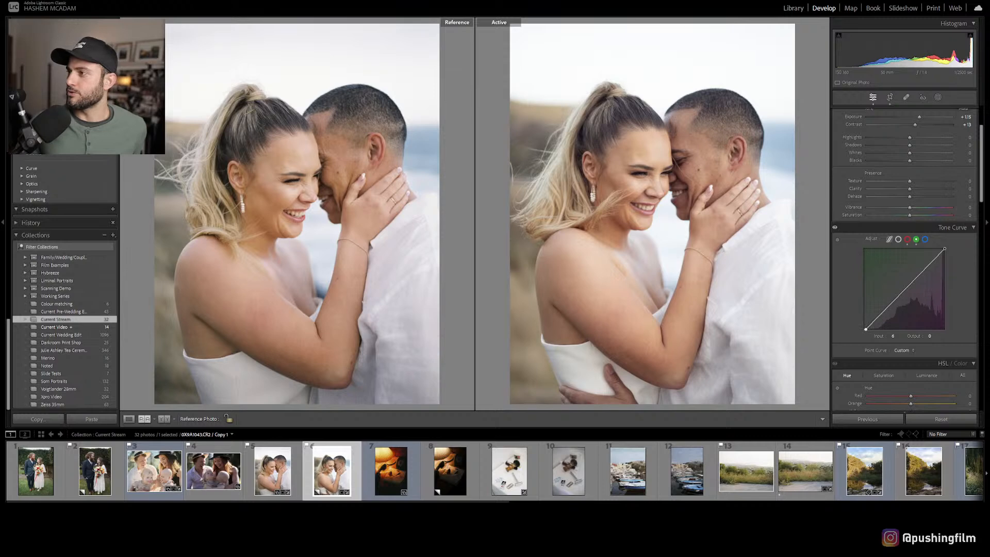
click(907, 238)
drag(865, 328, 866, 328)
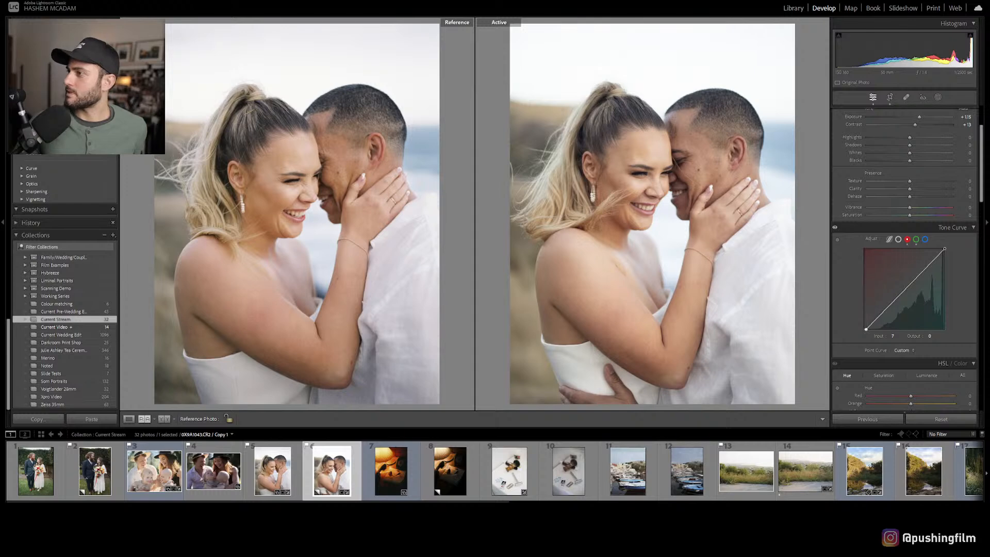
- Try lifting the black point and bending the midtones of the blue channel's tone curve
click(925, 239)
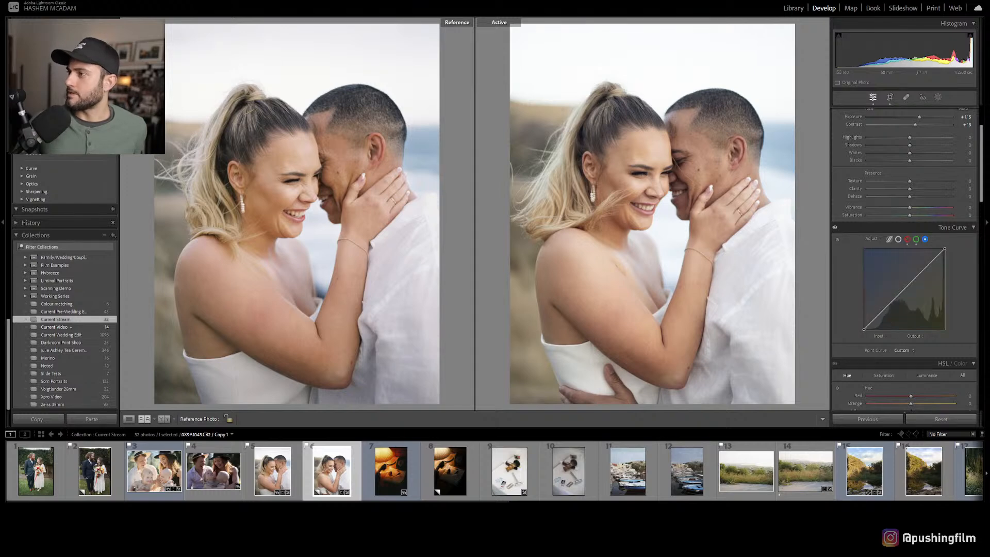
drag(864, 329, 864, 329)
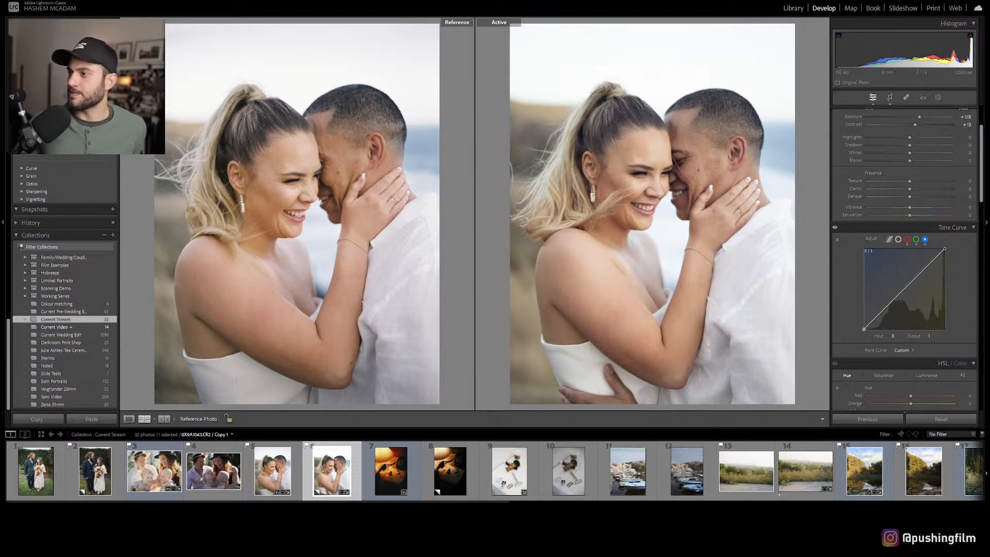
click(900, 293)
drag(899, 293, 898, 295)
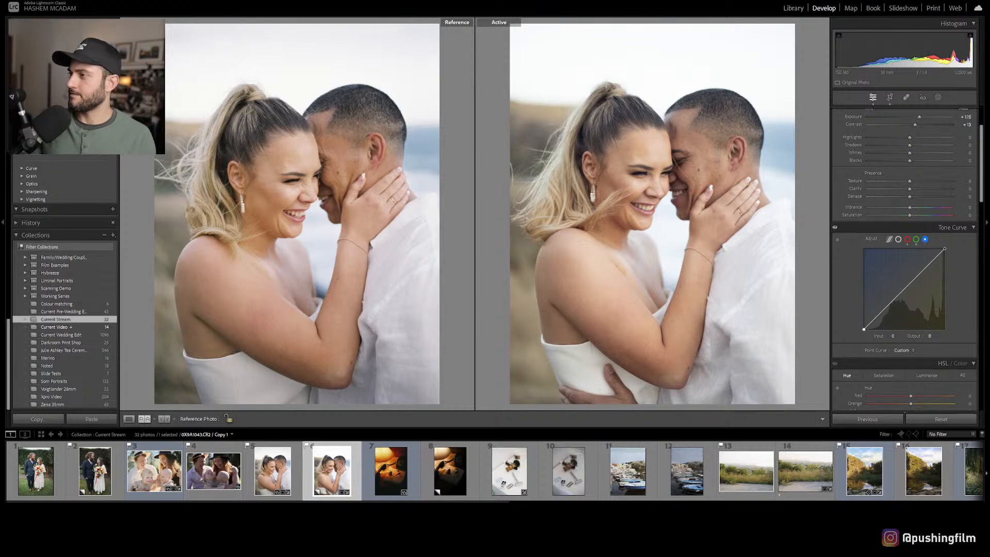
click(907, 239)
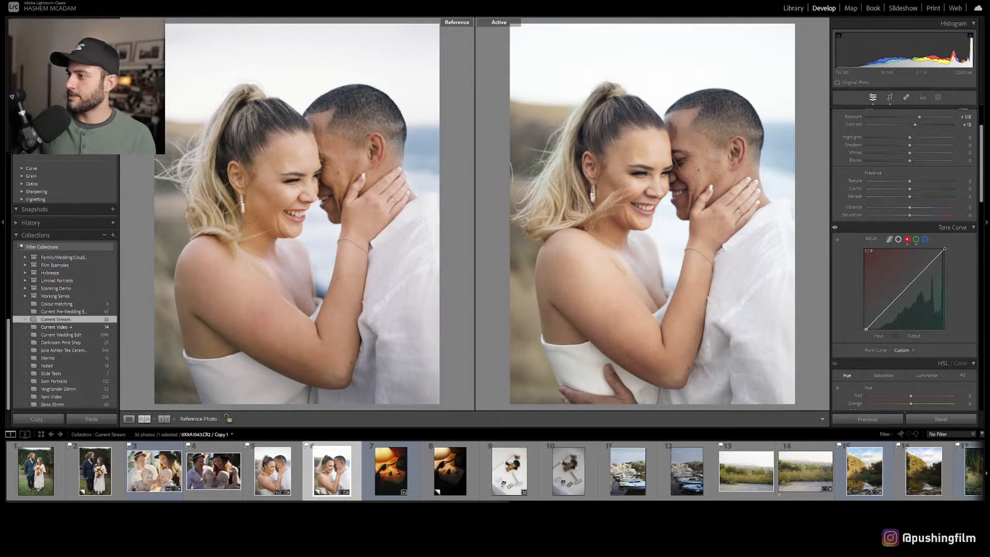
- Color grade photo 6's shadows with a blue tint at saturation 9 and luminance -22
scroll(904, 258, down, 5)
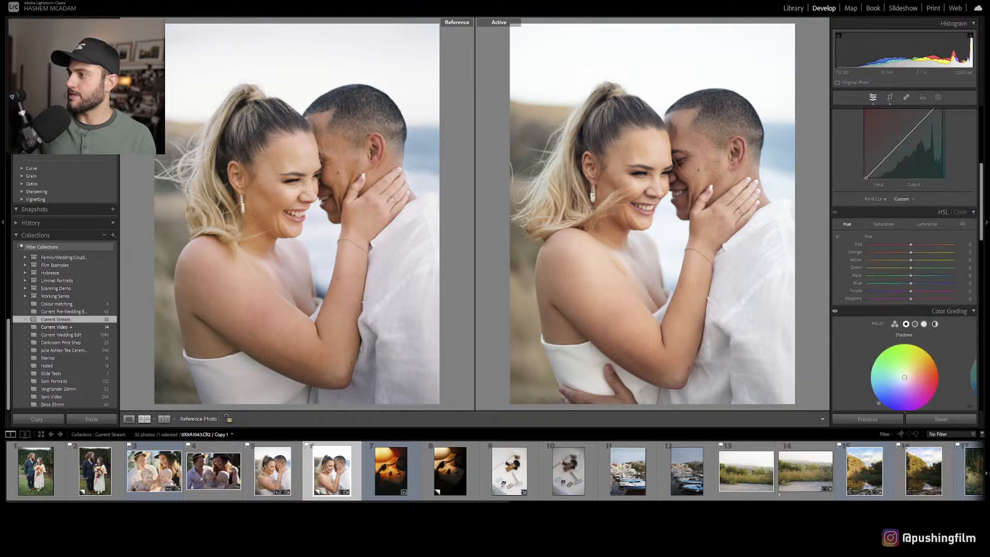
drag(904, 301, 872, 320)
drag(908, 368, 870, 358)
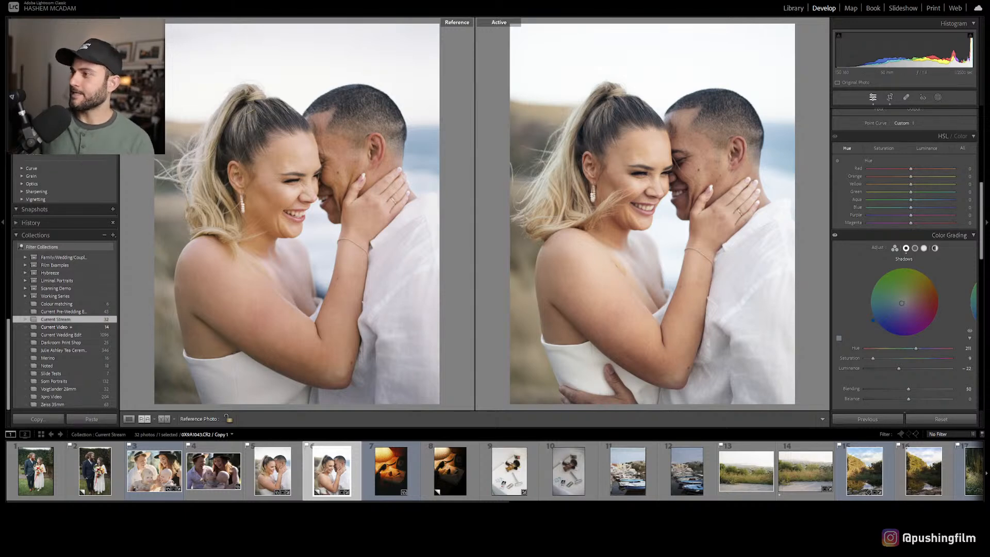
- Color grade the midtones with an orange tint at hue 26, saturation 7 and luminance +24
click(914, 248)
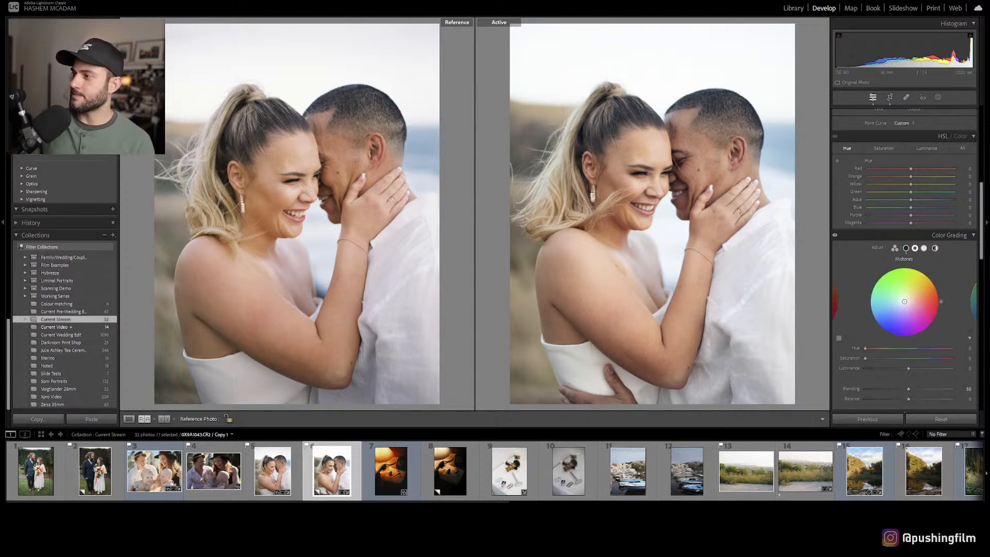
mouse_move(908, 368)
mouse_down()
mouse_move(929, 368)
mouse_move(918, 368)
mouse_up()
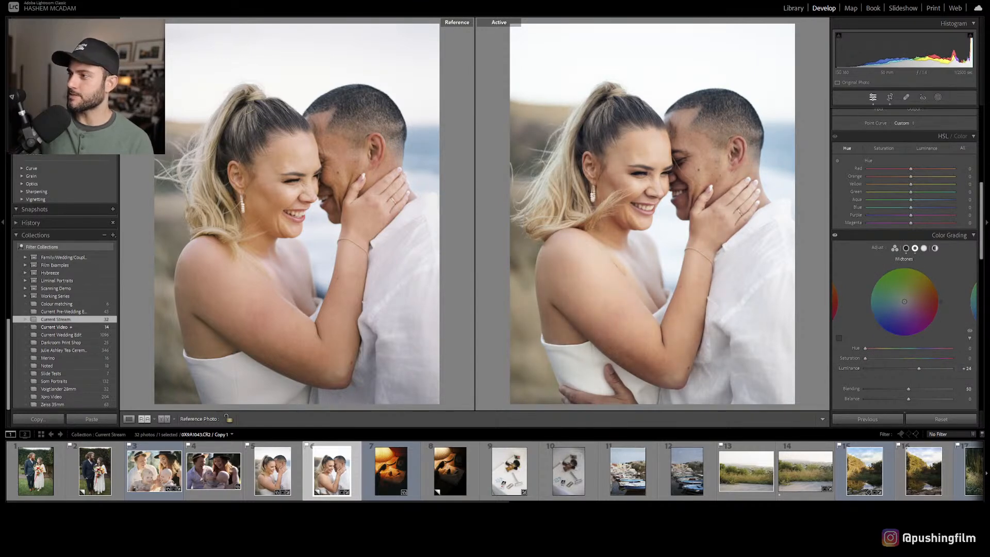
drag(904, 301, 910, 299)
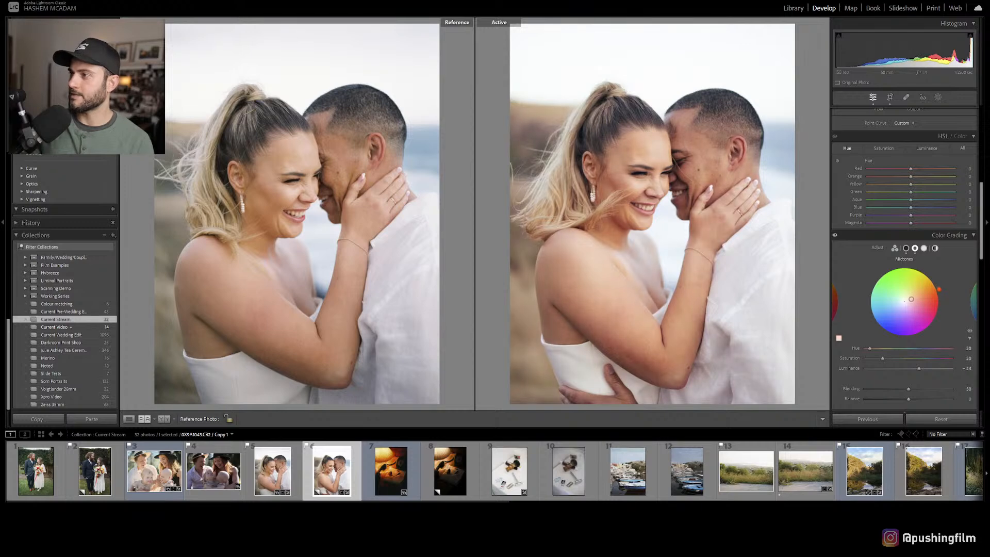
drag(881, 359, 868, 358)
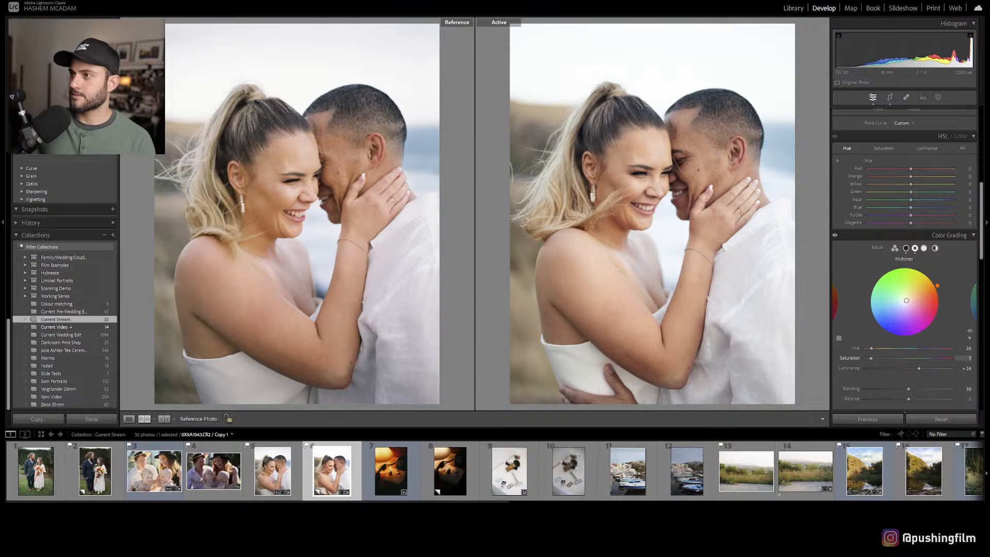
- Try shifting photo 6's orange and red hues in HSL, and reset them to zero
scroll(904, 257, up, 3)
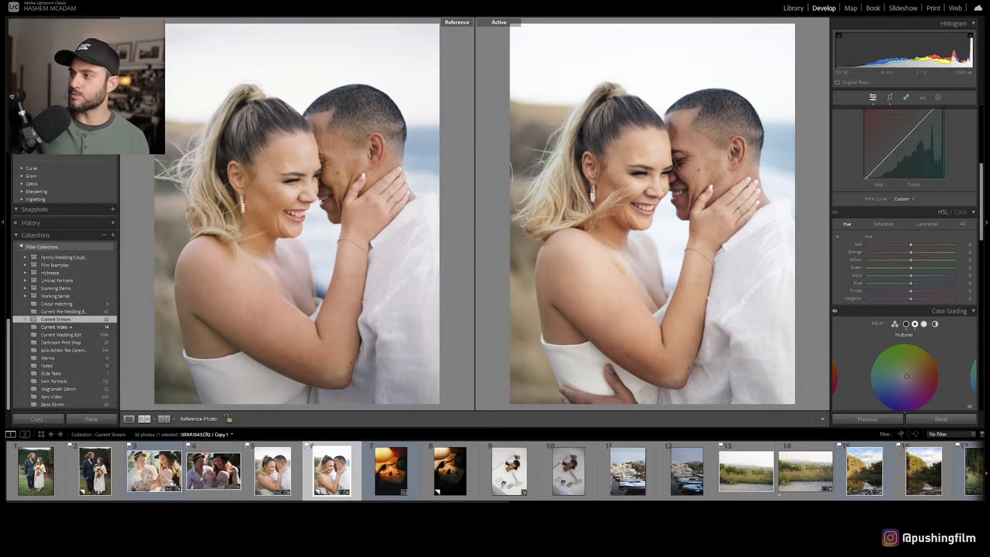
mouse_move(910, 252)
mouse_down()
mouse_move(902, 252)
mouse_move(919, 252)
mouse_move(909, 252)
mouse_up()
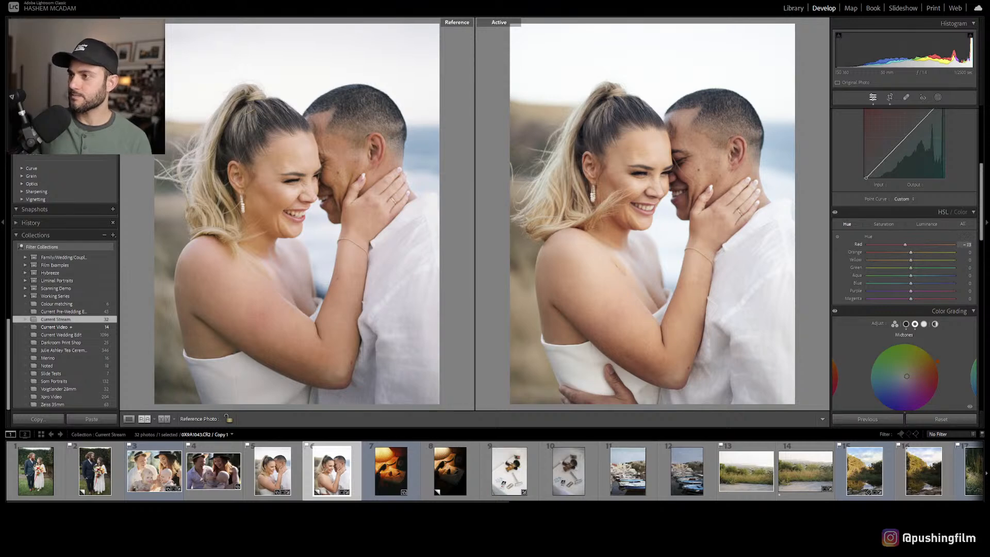
drag(891, 244, 914, 244)
double_click(915, 244)
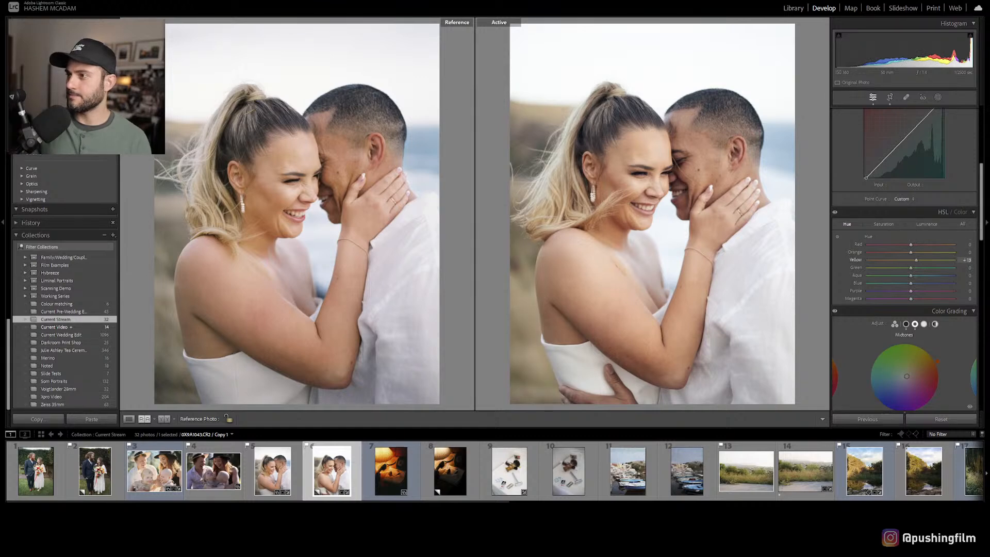
- Test the yellow hue in both directions and set it to -4
drag(908, 260, 953, 259)
drag(872, 259, 899, 259)
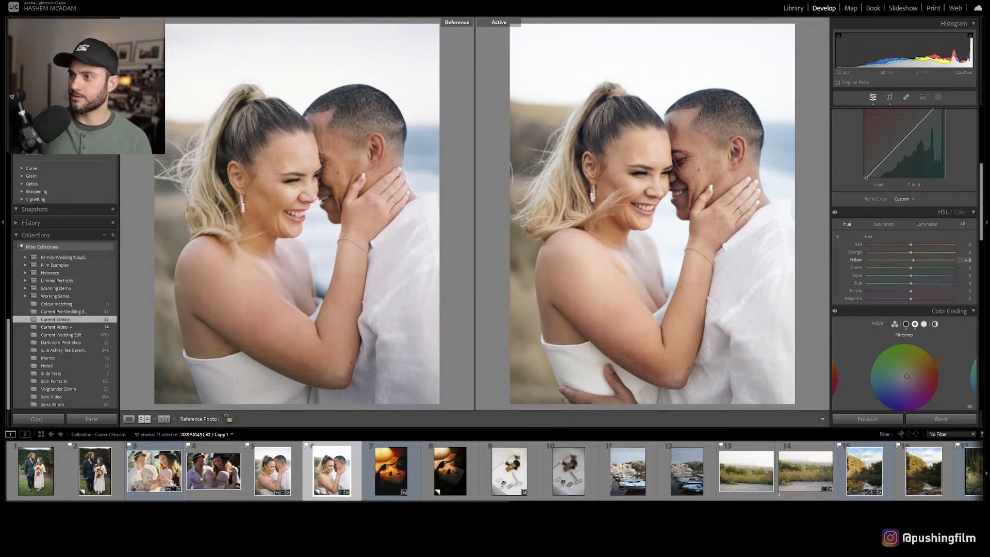
drag(909, 260, 909, 260)
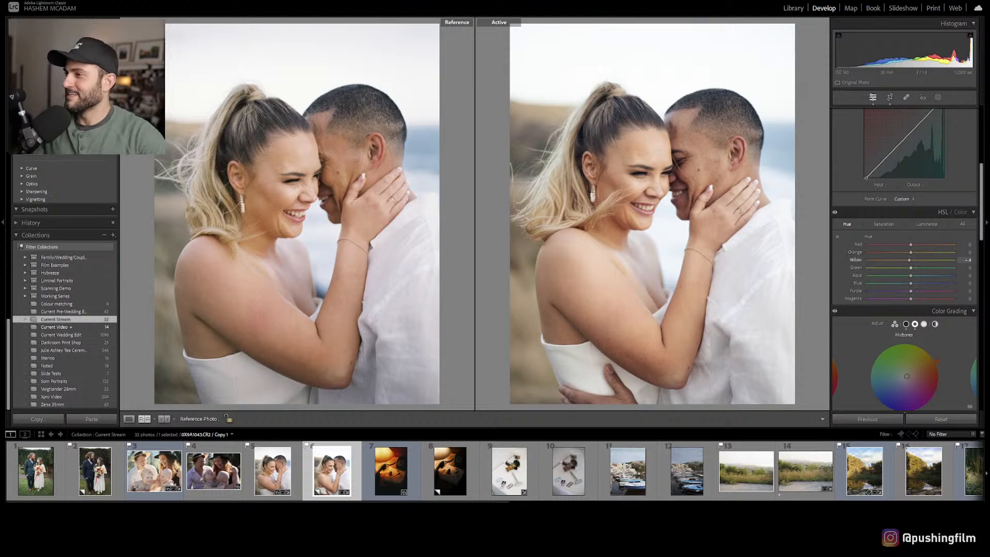
- Raise the orange luminance to +4 and the yellow luminance slightly in HSL
scroll(904, 260, down, 3)
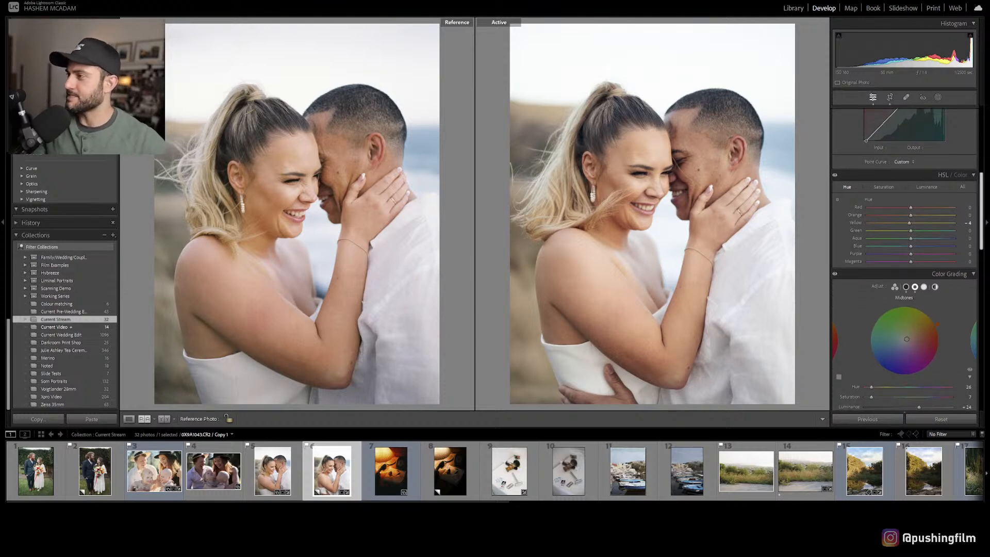
scroll(904, 260, up, 4)
scroll(904, 259, up, 2)
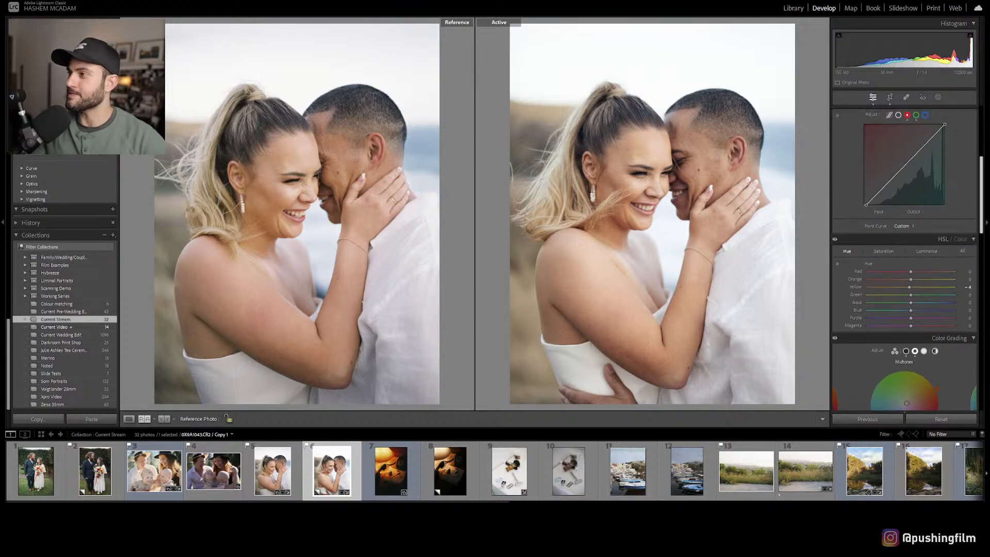
click(926, 254)
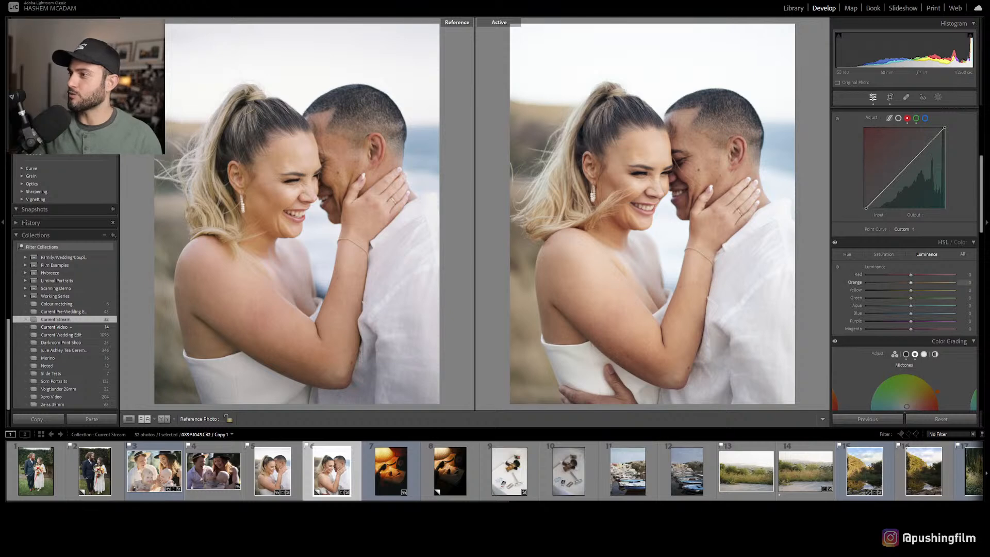
mouse_move(910, 282)
mouse_down()
mouse_move(872, 283)
mouse_move(954, 283)
mouse_move(899, 282)
mouse_move(913, 282)
mouse_up()
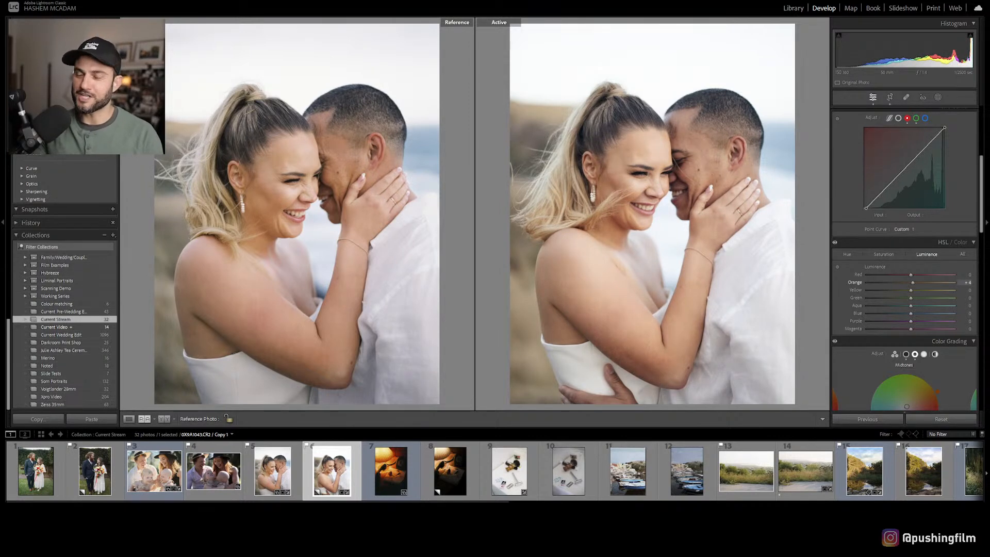
drag(910, 290, 913, 291)
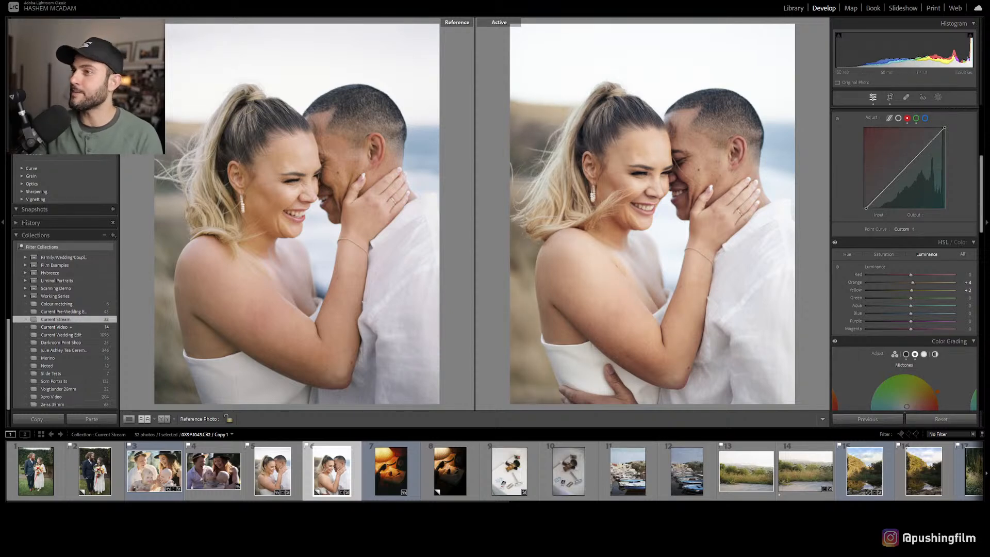
- Shift photo 6's aqua hue to -5 and slightly raise the blue hue and blue saturation in HSL
click(846, 254)
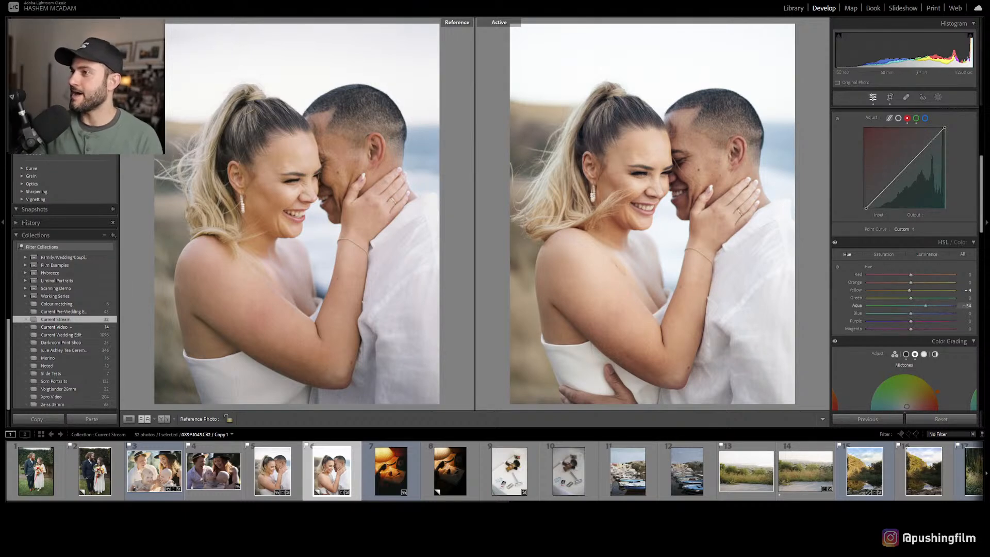
mouse_move(918, 306)
mouse_down()
mouse_move(896, 313)
mouse_move(913, 313)
mouse_up()
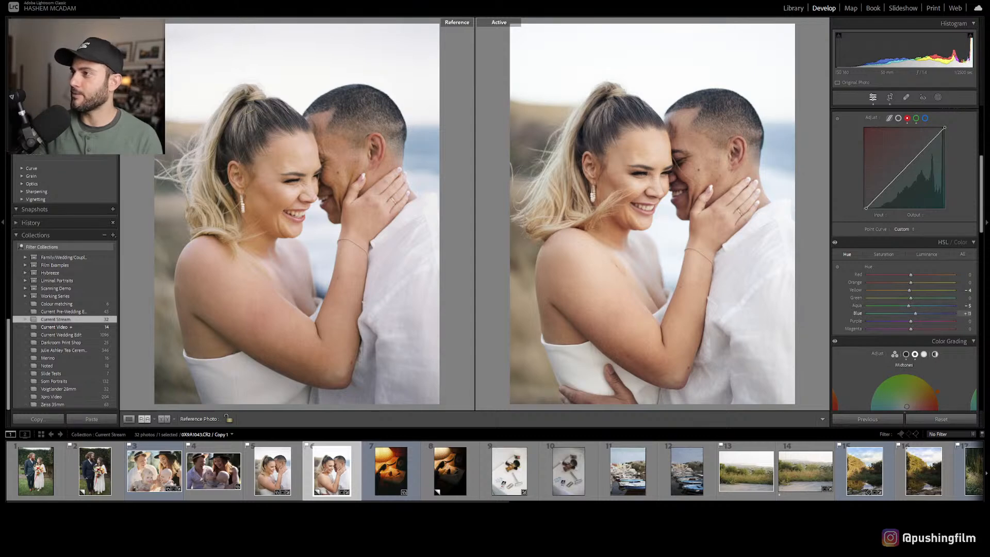
click(883, 255)
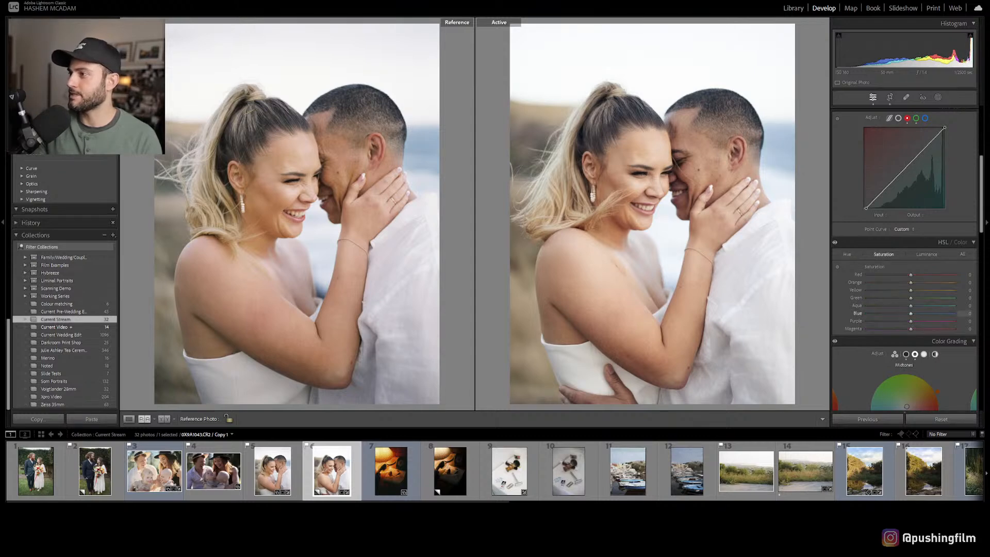
click(927, 254)
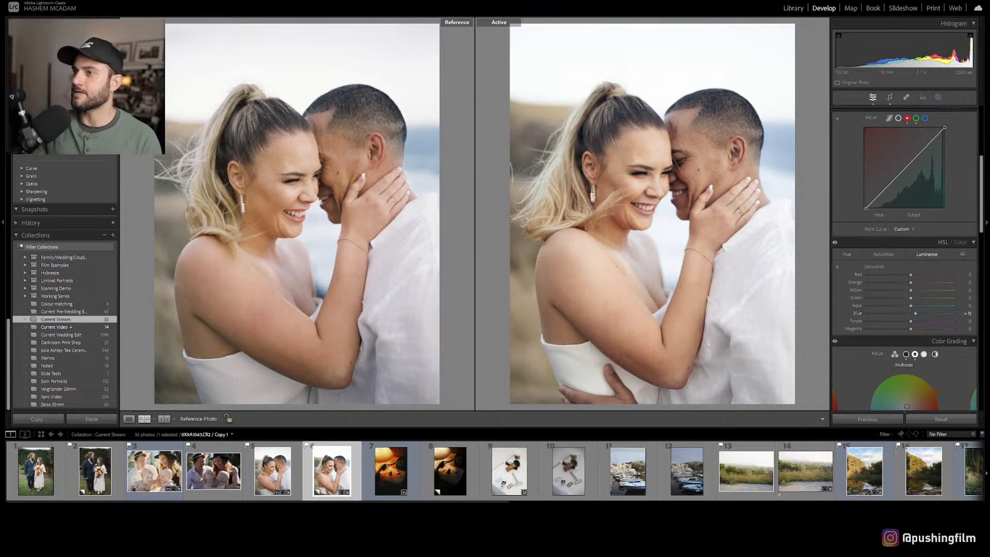
- Lift the RGB point curve's black point to output 7, and place points at about 53/54 in the shadows and 136/138 in the midtones
scroll(907, 259, up, 5)
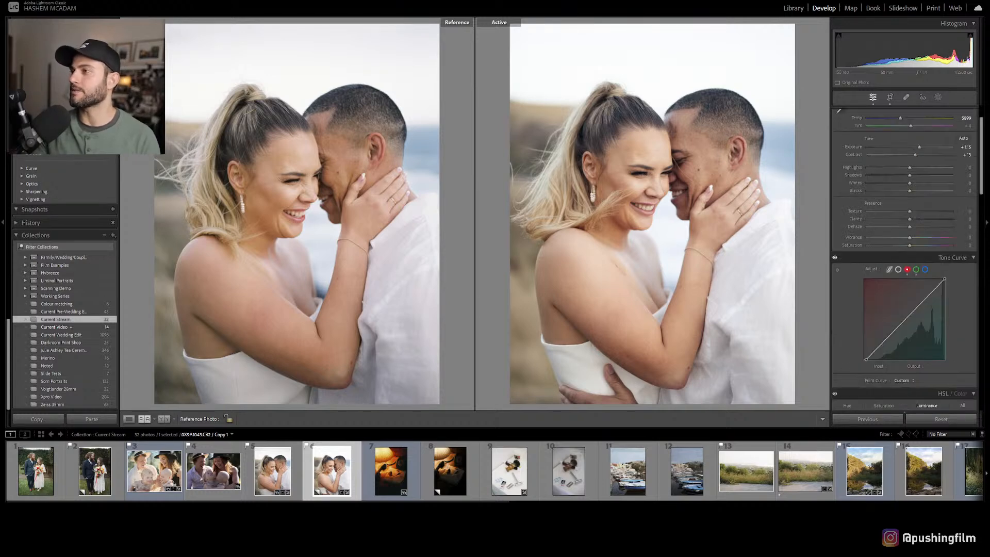
click(898, 269)
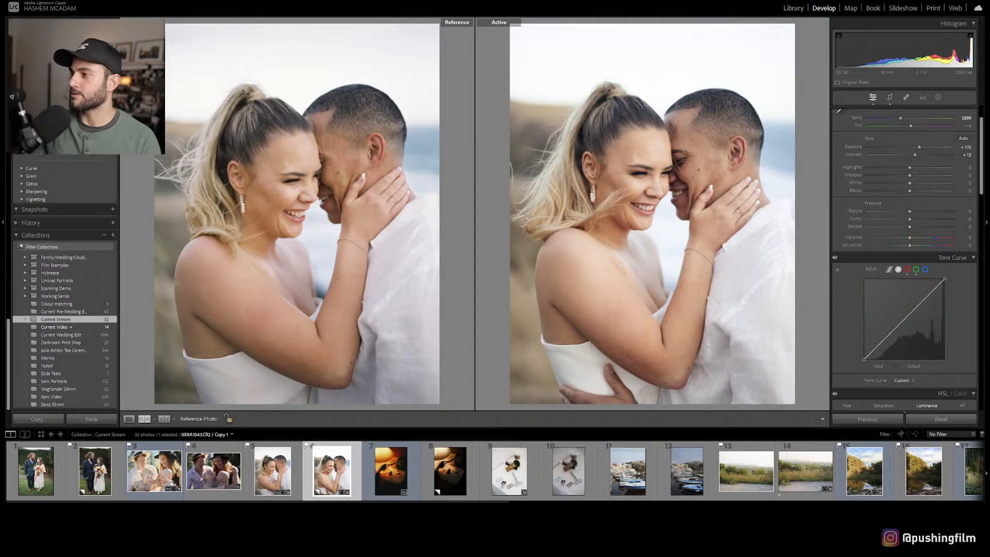
drag(864, 359, 864, 357)
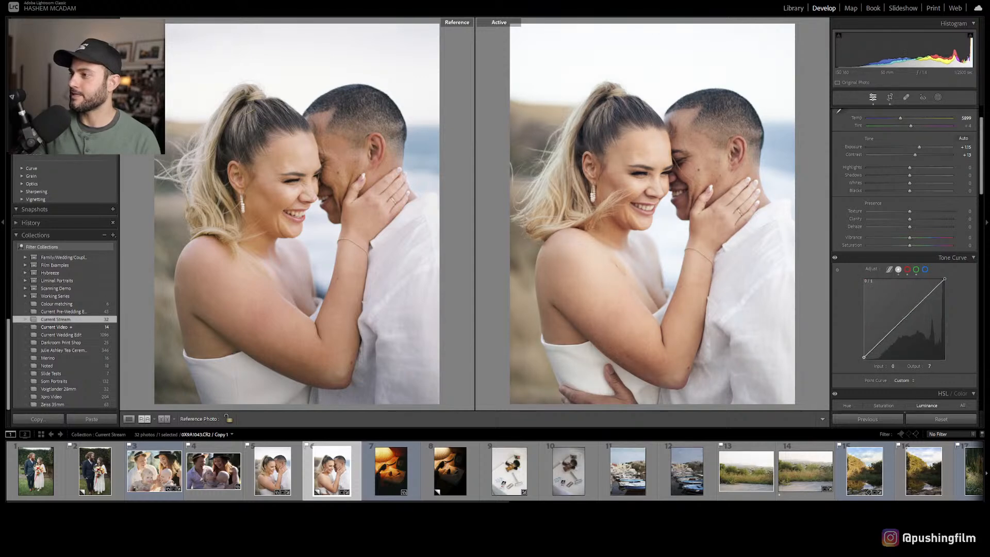
click(881, 342)
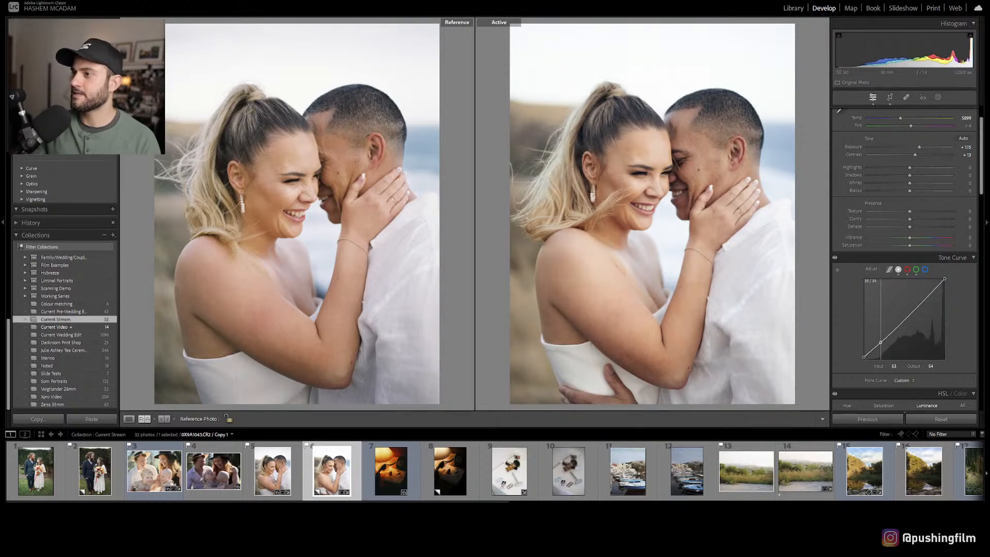
drag(910, 312, 906, 315)
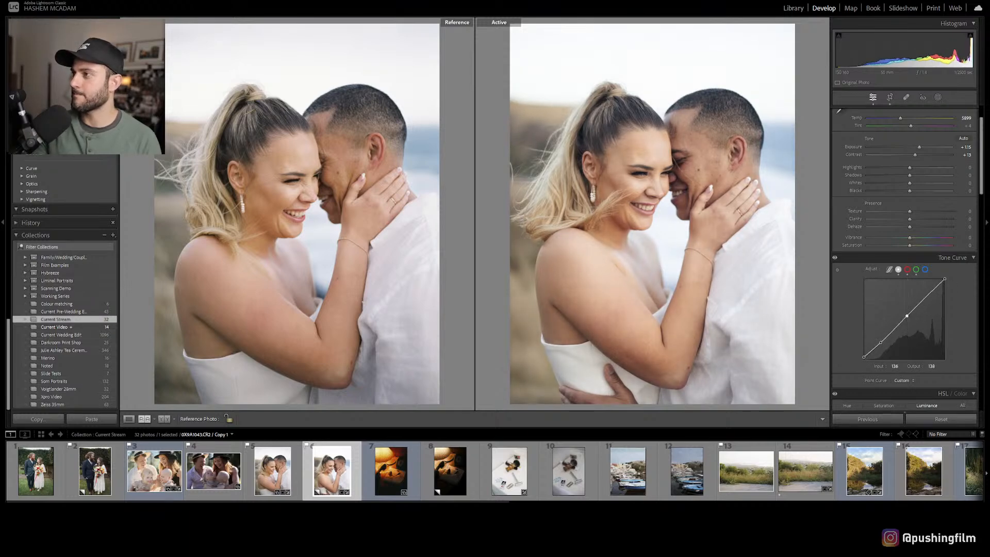
- Reduce Dehaze slightly and set the exposure to +0.95
drag(910, 226, 909, 219)
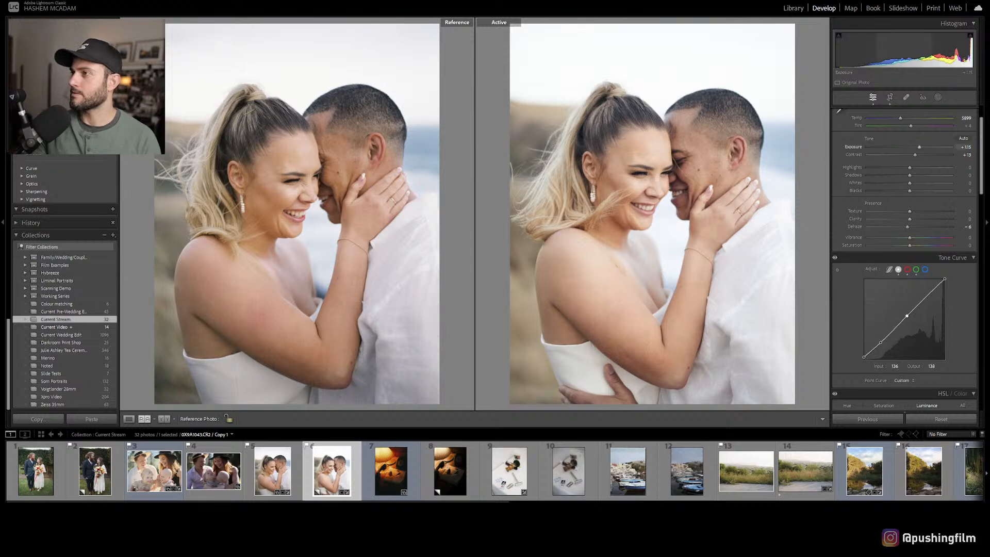
drag(918, 147, 917, 147)
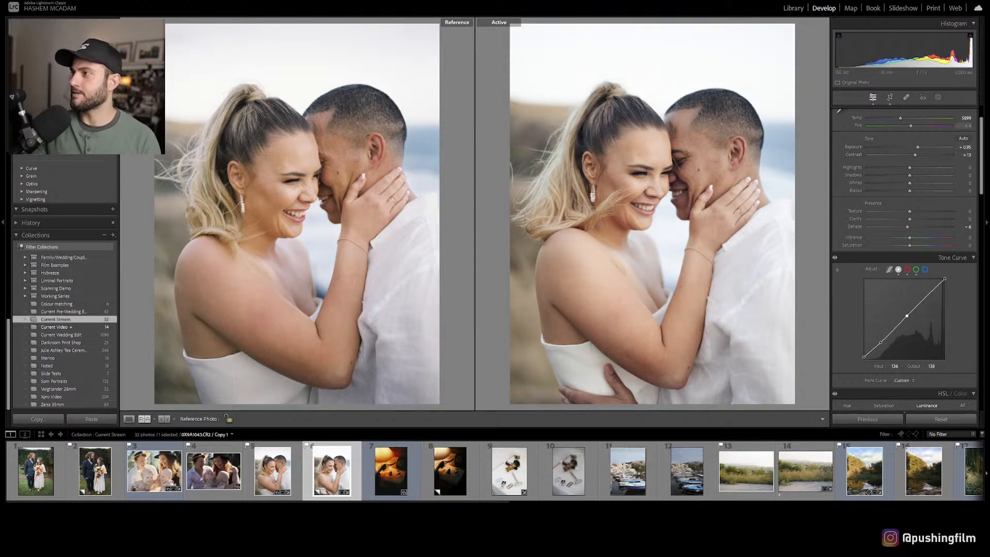
- Fine-tune photo 6's white balance to temperature 5799 and tint +7
key(Down)
key(Down)
key(Down)
key(Down)
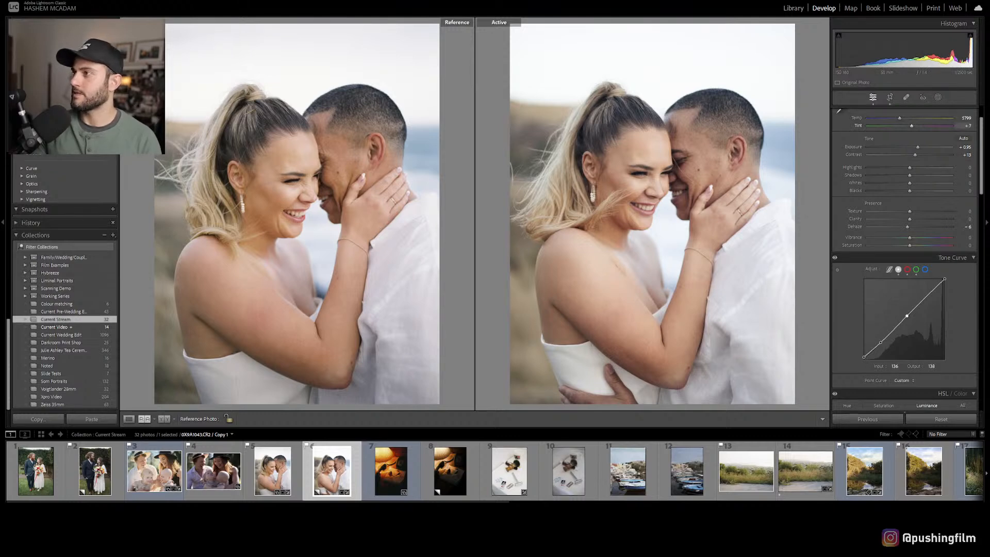
- Lower the sharpening amount, add grain with amount 30 and size 29, and return to the library grid
scroll(903, 258, down, 3)
scroll(903, 258, down, 10)
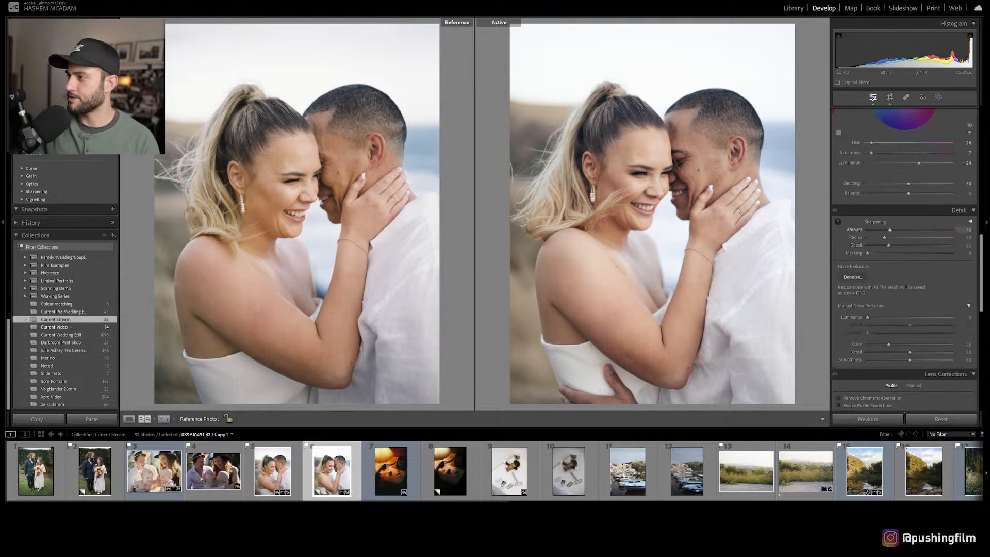
drag(889, 230, 876, 230)
scroll(903, 258, down, 10)
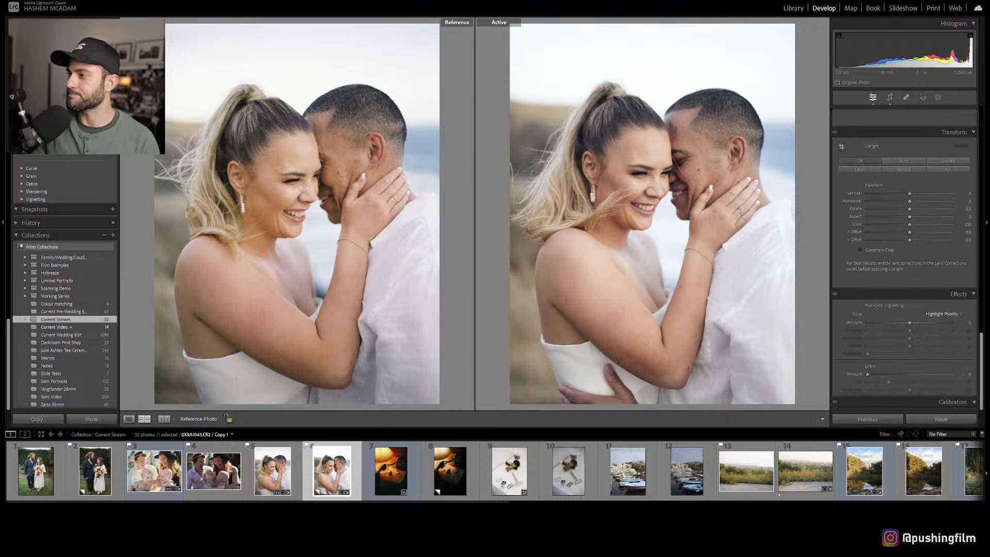
drag(867, 374, 893, 374)
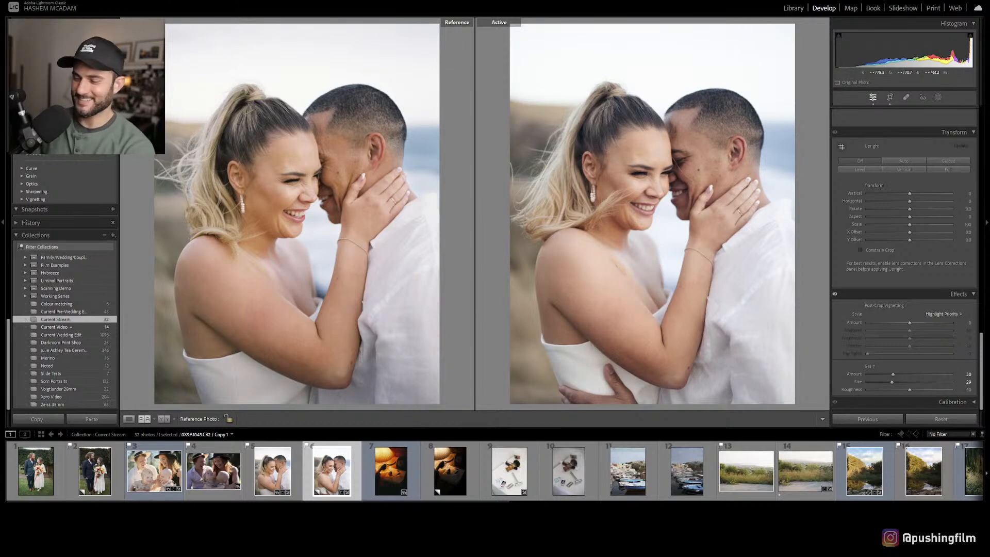
key(g)
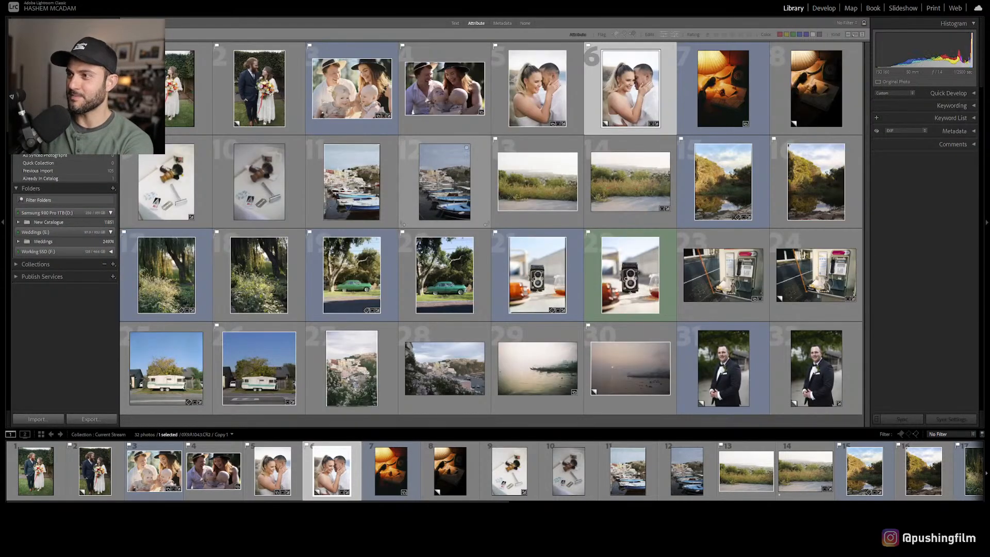
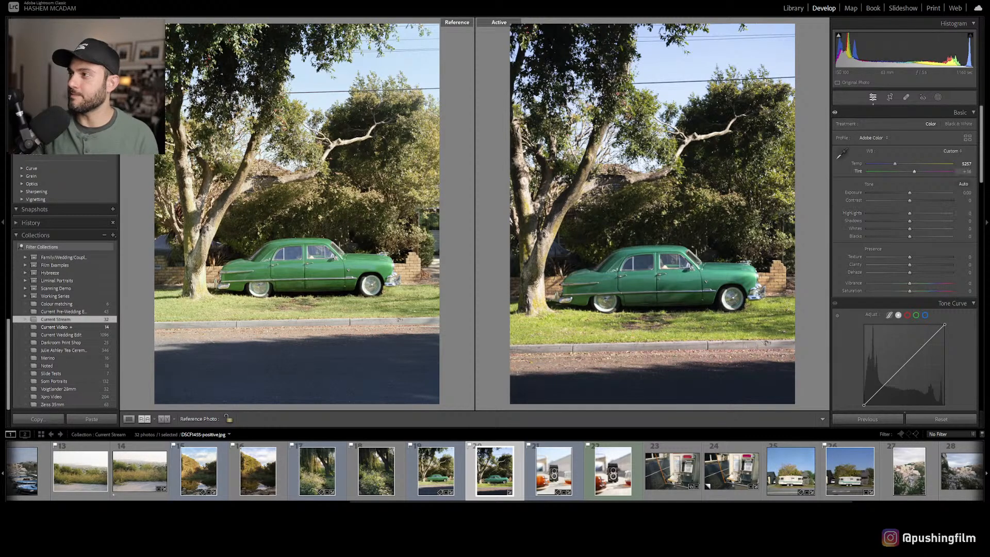
- Try a cooler temperature on the green car photo 20 and compare its dark foliage up close with the reference
drag(895, 164, 890, 164)
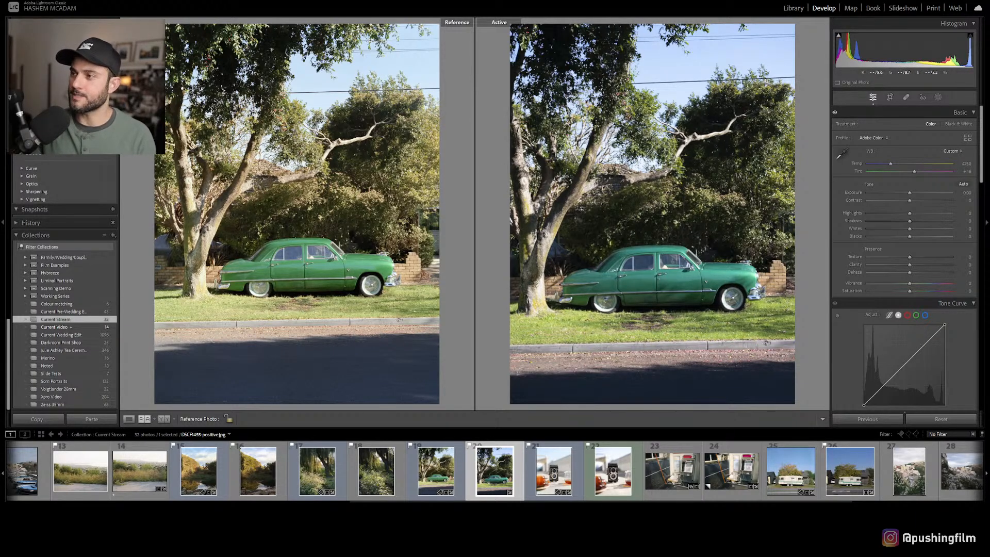
click(672, 212)
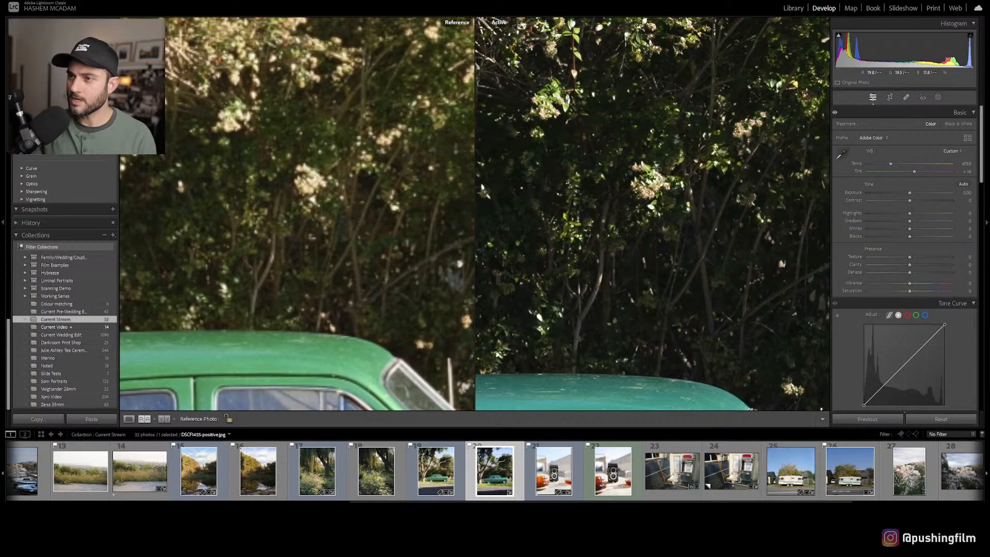
drag(309, 207, 286, 223)
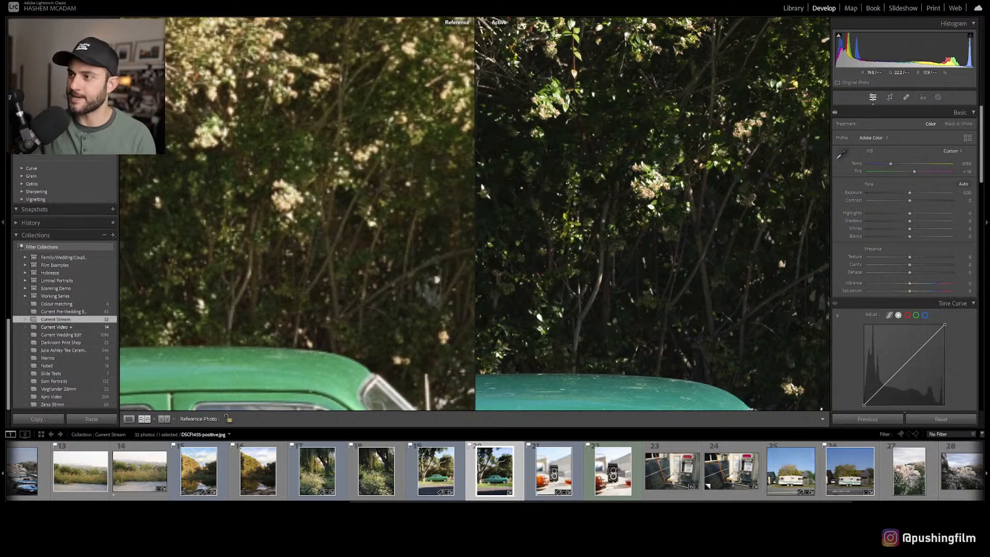
click(350, 207)
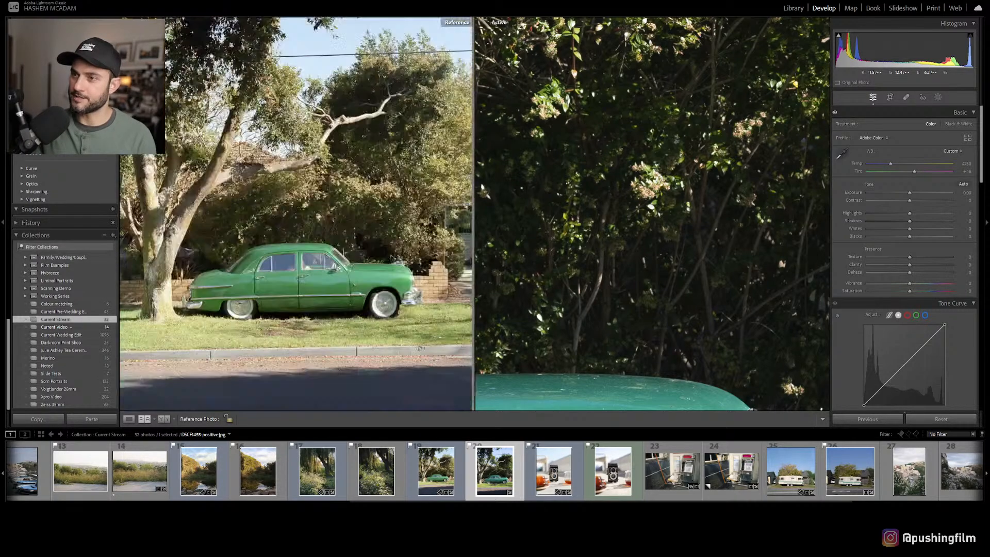
click(412, 204)
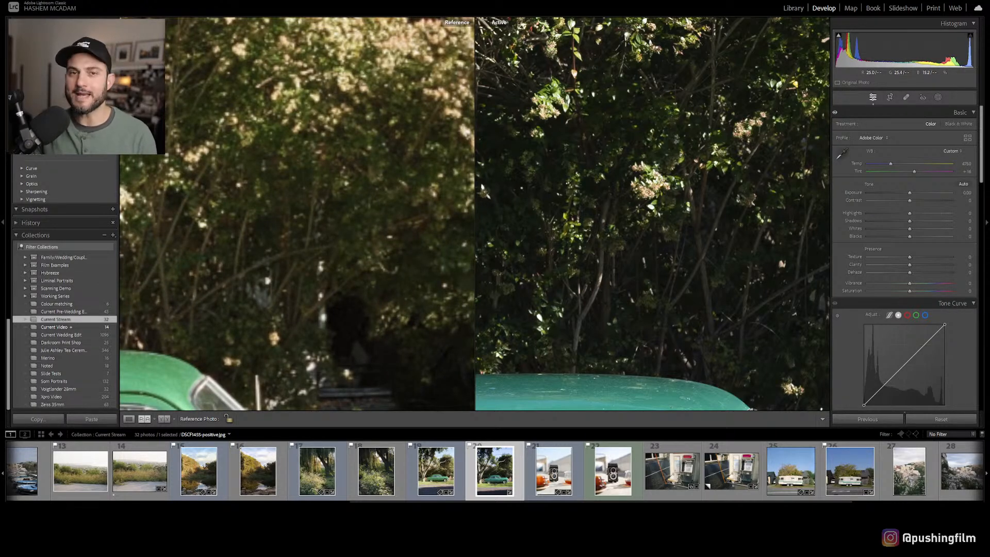
click(402, 206)
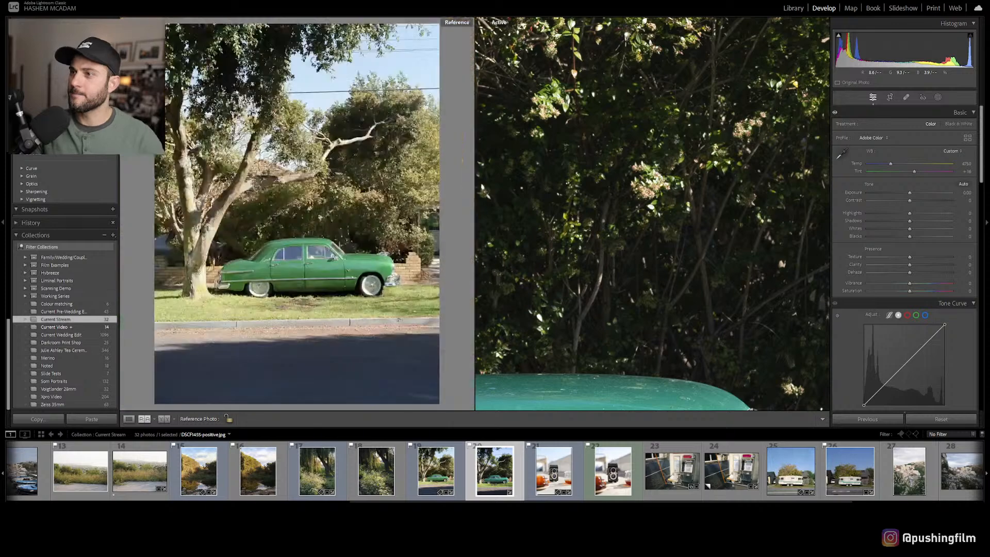
click(629, 211)
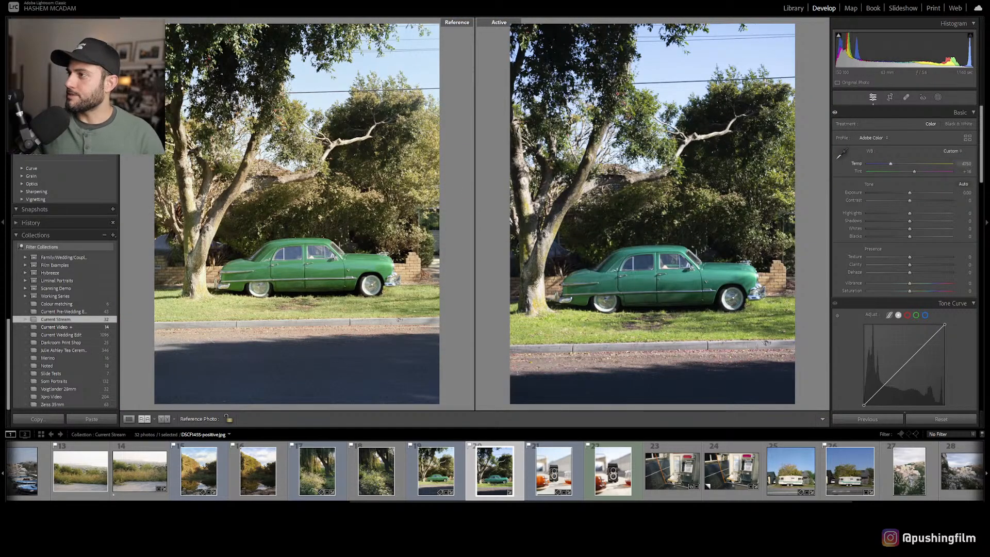
- Set the green car photo's temperature to 5486, tint to +11 and exposure to +0.10
drag(890, 164, 899, 164)
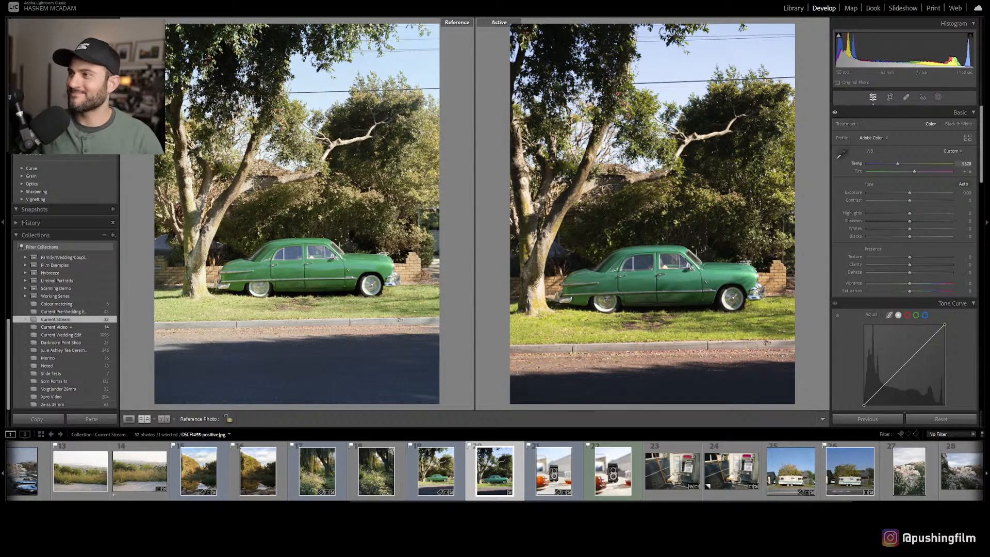
drag(897, 163, 896, 164)
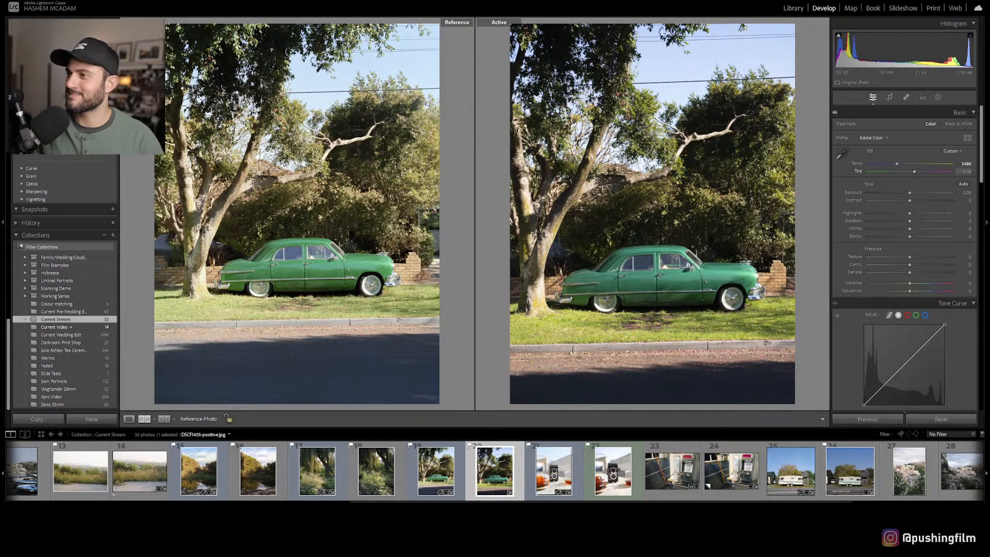
drag(913, 172, 914, 171)
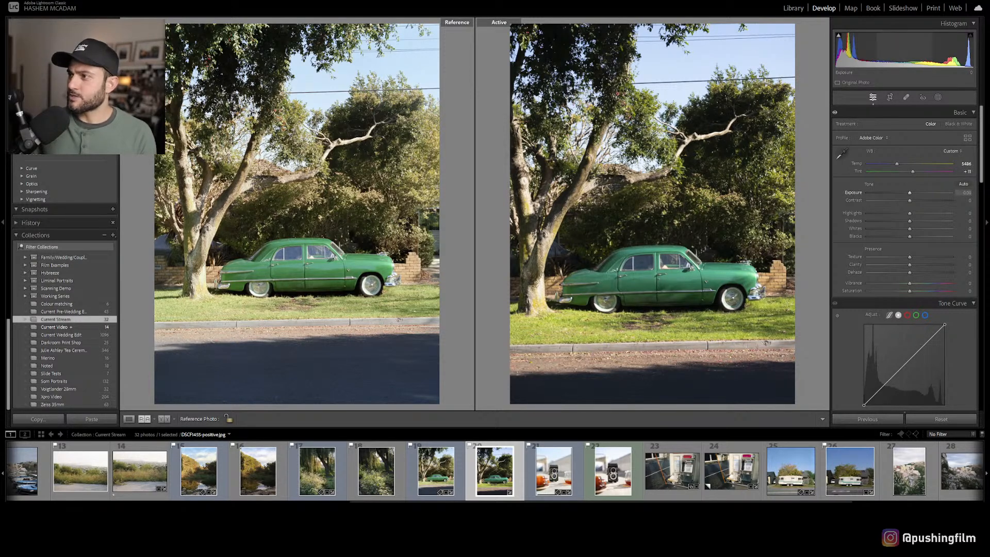
key(Up)
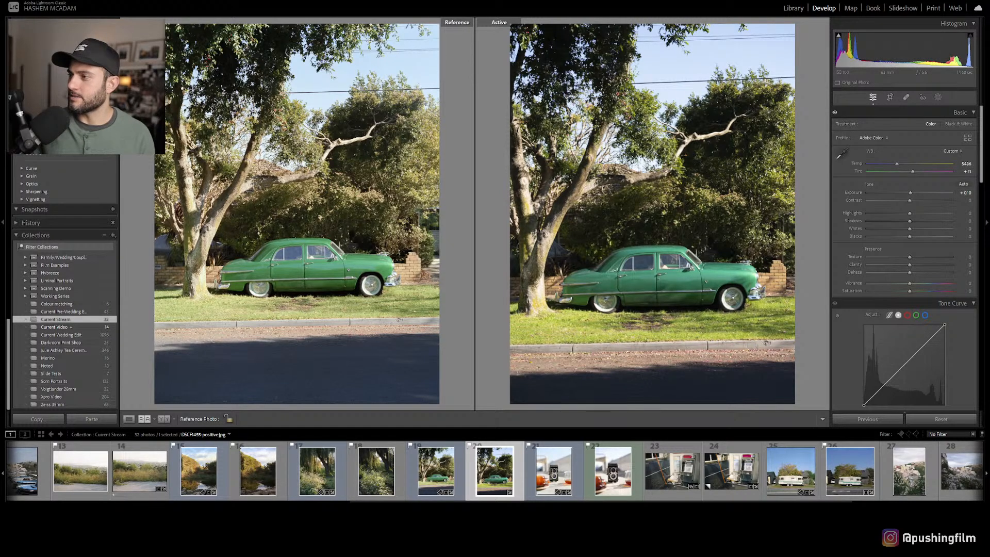
- Brighten the RGB point curve with a raised lower-midtone point and an upper point at input 192, output 201
drag(889, 380, 892, 371)
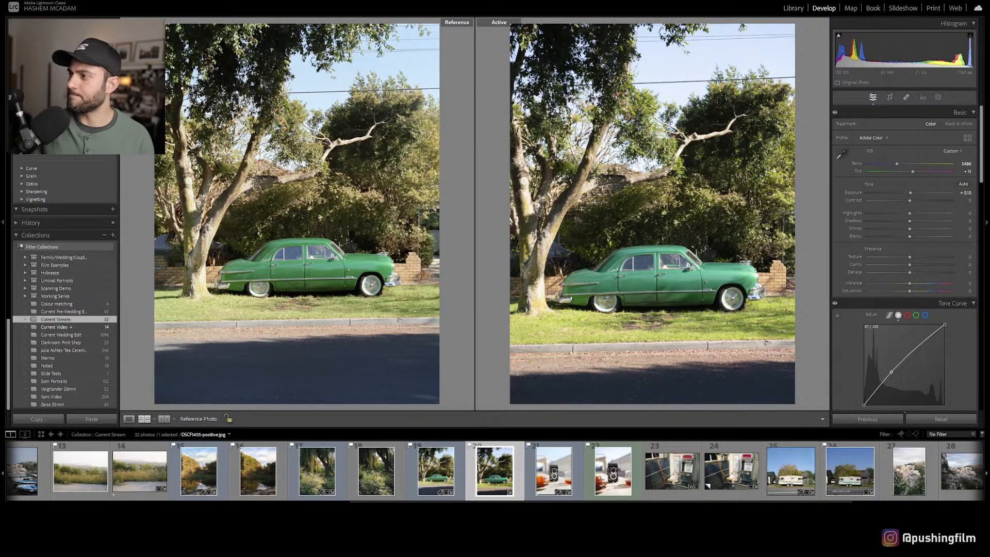
drag(925, 341, 925, 342)
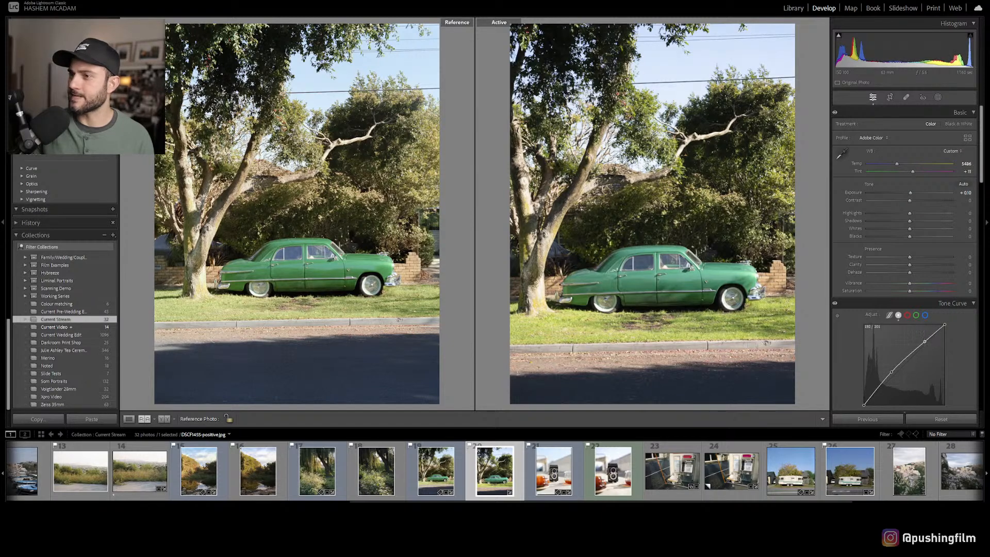
- Set the car photo's Shadows to +10 and Highlights to -24
mouse_move(909, 221)
mouse_down()
mouse_move(924, 221)
mouse_move(903, 213)
mouse_up()
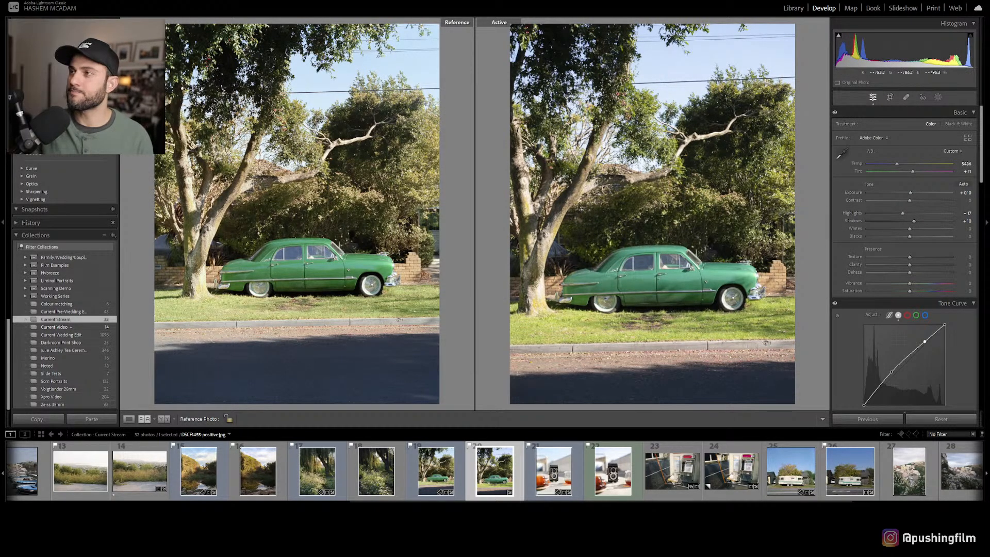
drag(902, 213, 899, 213)
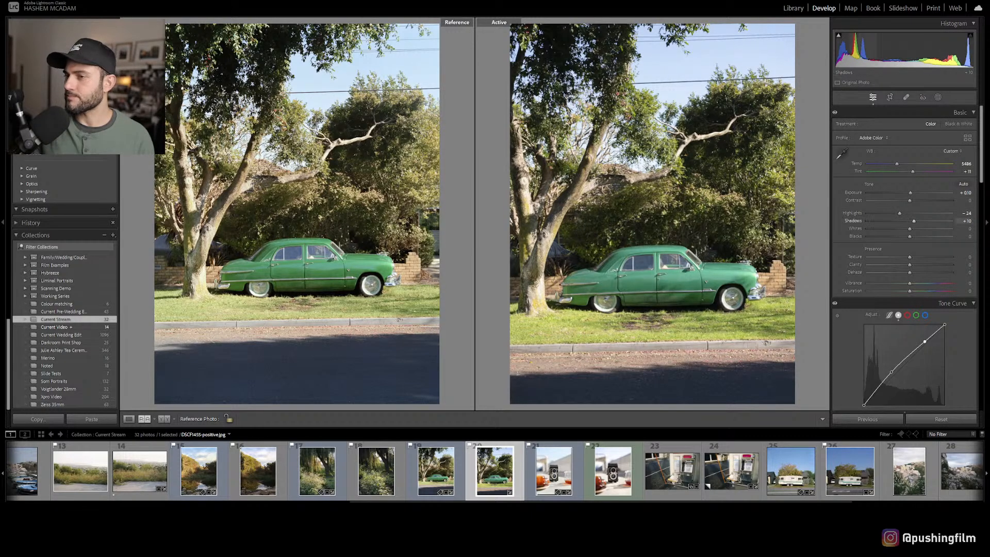
- Examine the shaded road up close in the green car photo and compare its shadow colour with the reference
scroll(902, 216, down, 3)
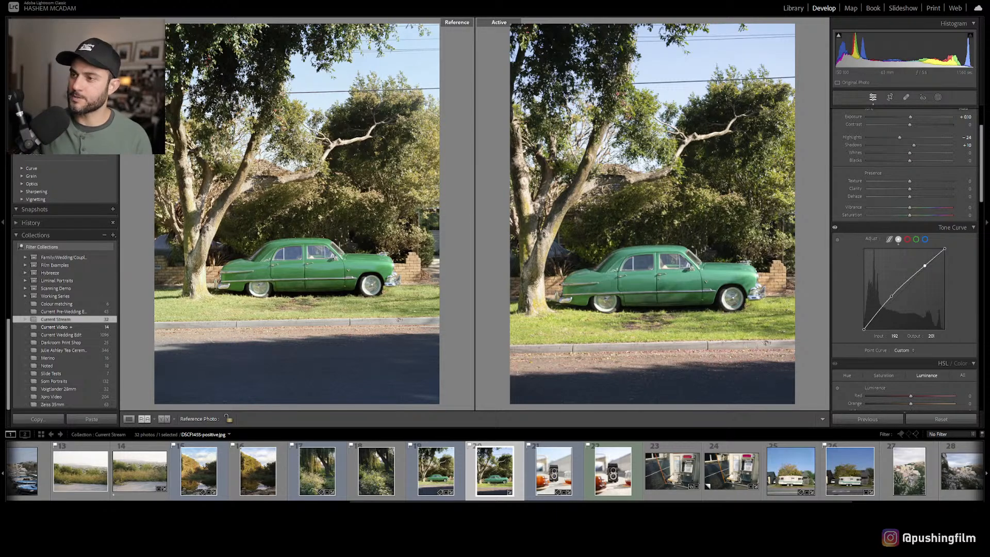
click(627, 380)
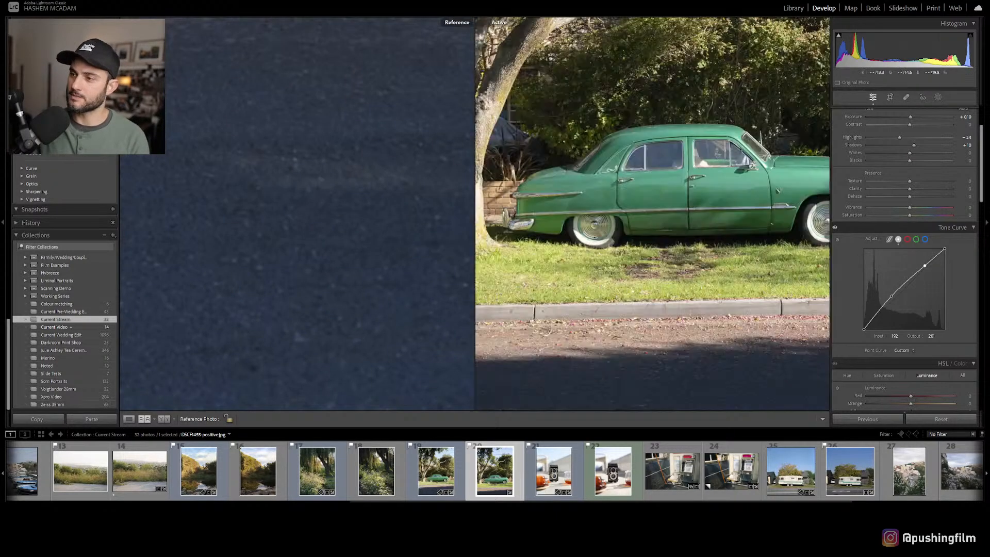
drag(628, 361, 672, 265)
drag(335, 258, 326, 269)
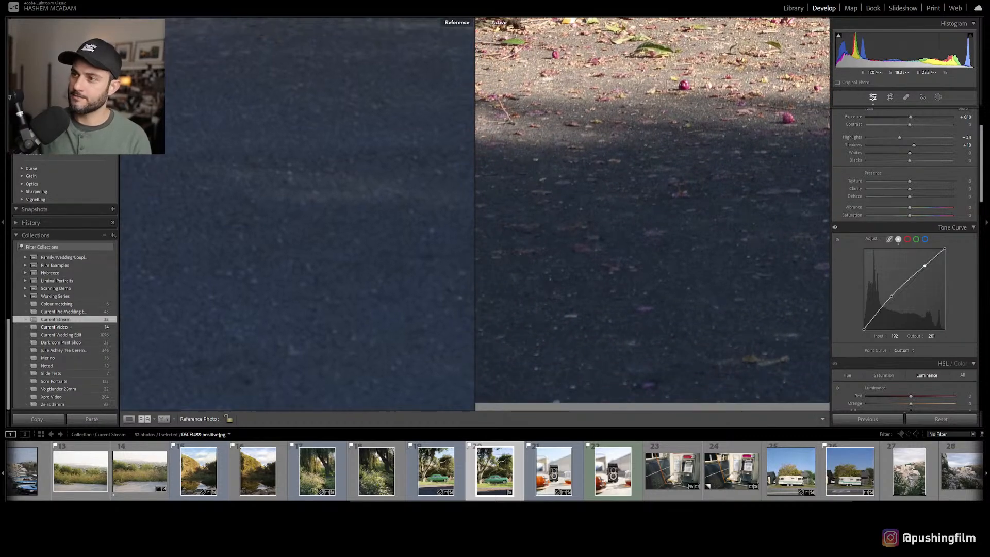
drag(651, 258, 666, 288)
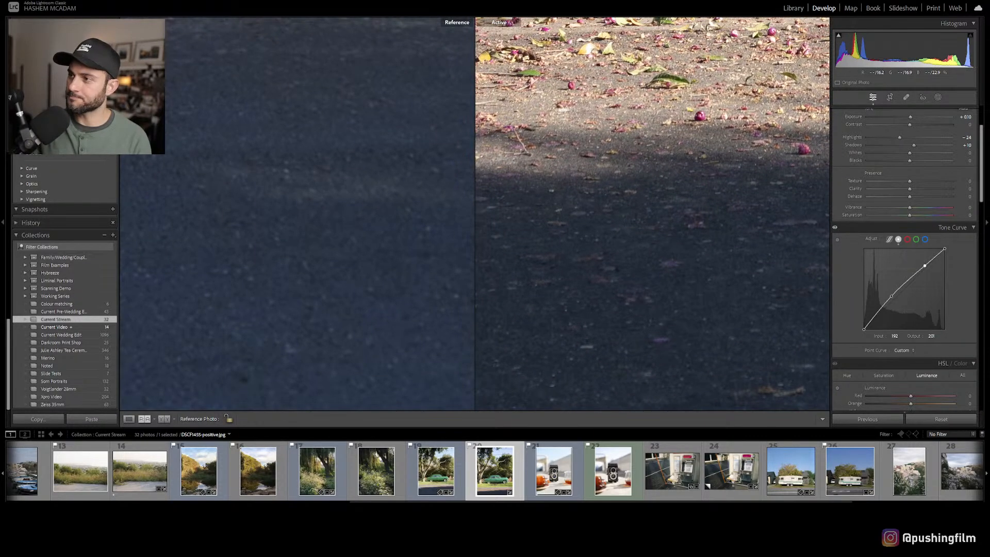
click(666, 289)
click(711, 372)
drag(710, 371, 752, 264)
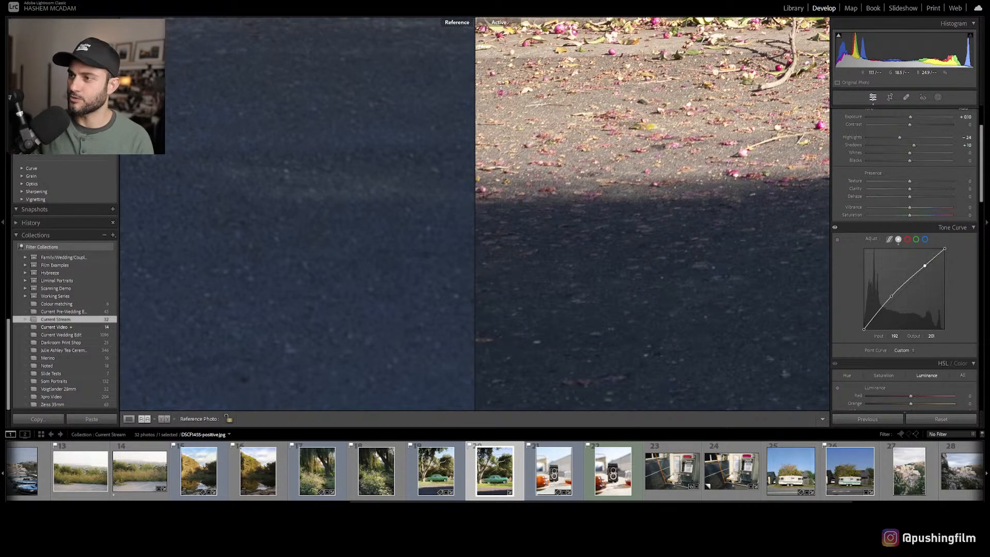
click(356, 304)
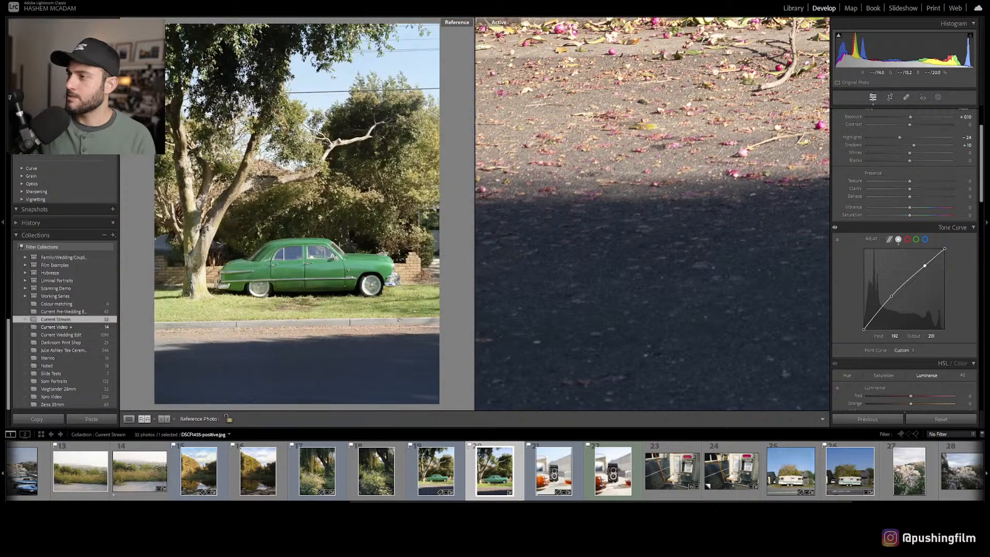
- Tint the car photo's shadows blue in Color Grading with hue 222 at low saturation
scroll(958, 268, down, 2)
scroll(958, 267, down, 2)
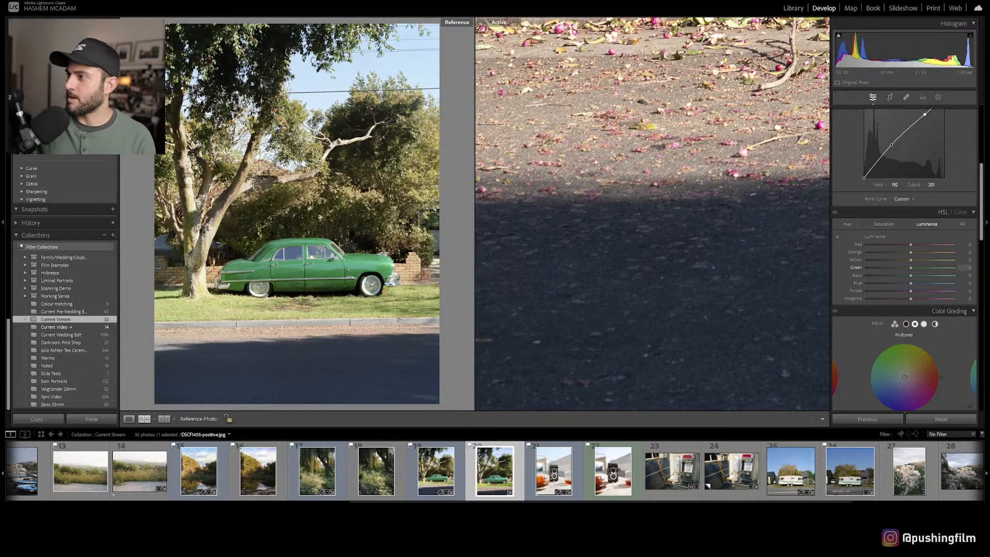
click(743, 258)
scroll(905, 268, down, 2)
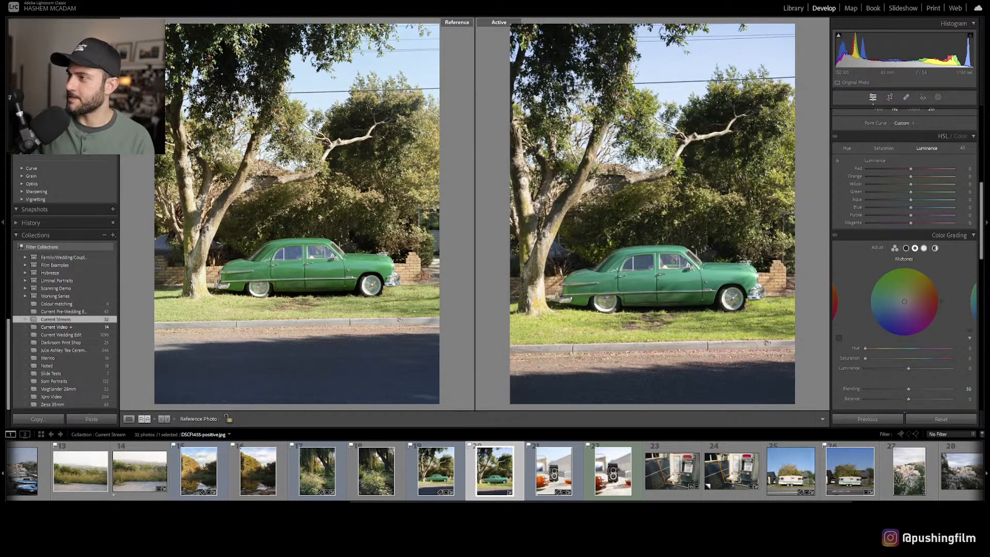
click(905, 248)
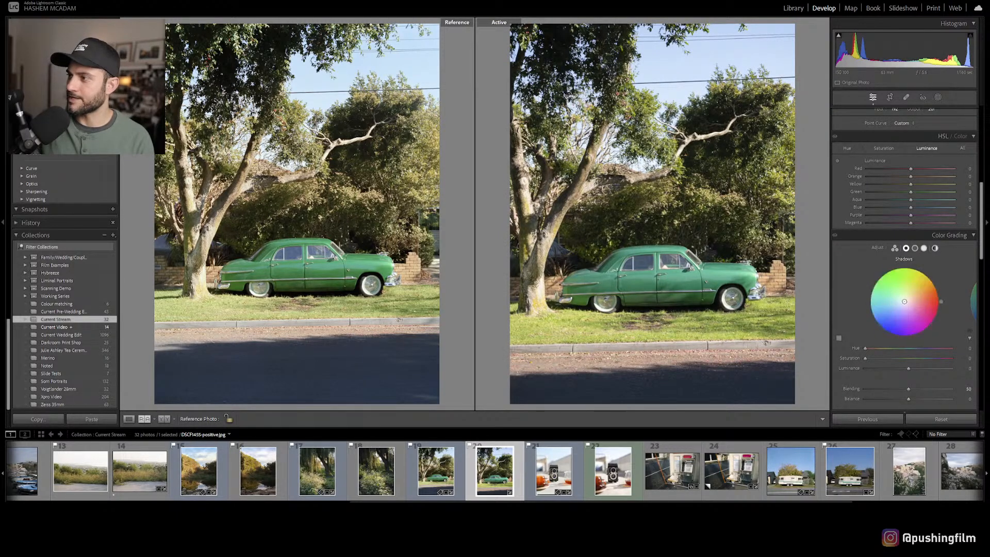
mouse_move(904, 302)
mouse_down()
mouse_move(875, 309)
mouse_move(884, 323)
mouse_move(903, 302)
mouse_up()
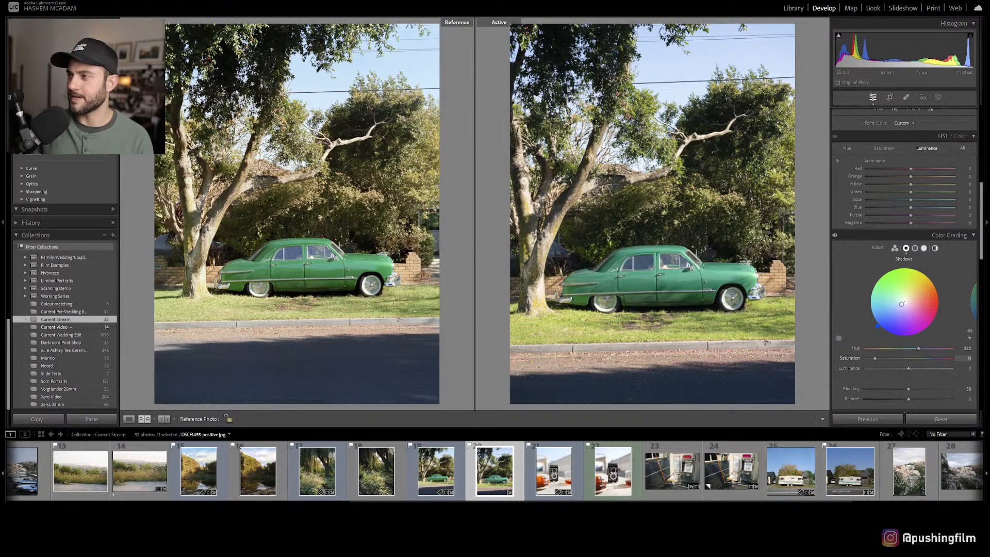
- Fade the blacks on the RGB point curve by raising the black point to output 17 and shaping the shadow and midtone points above it
scroll(904, 231, up, 5)
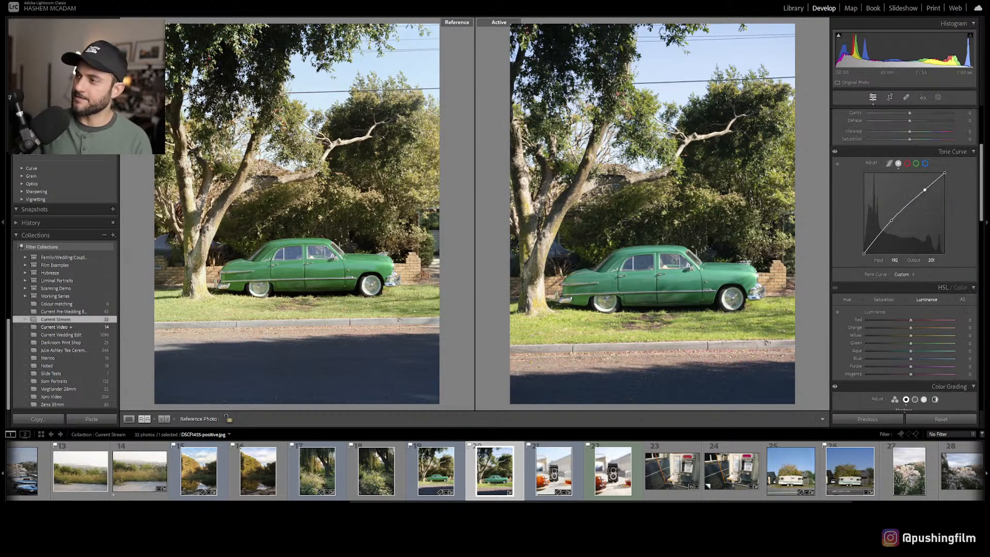
drag(875, 238, 864, 251)
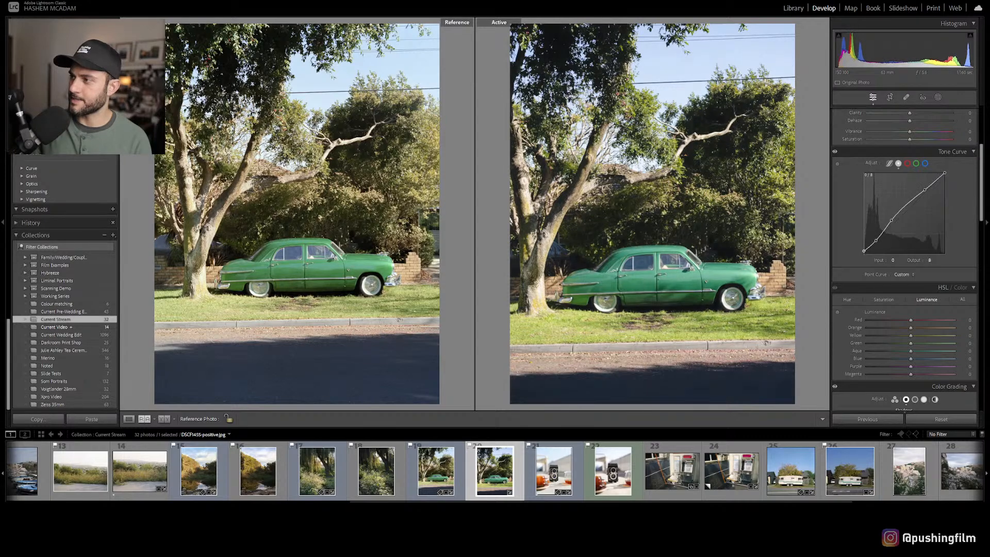
click(686, 237)
click(347, 206)
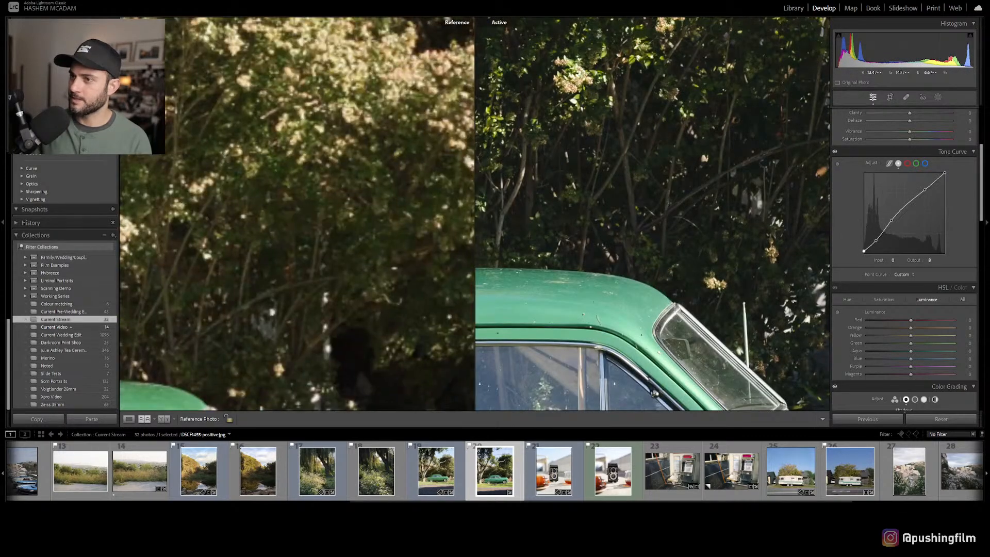
drag(347, 206, 336, 79)
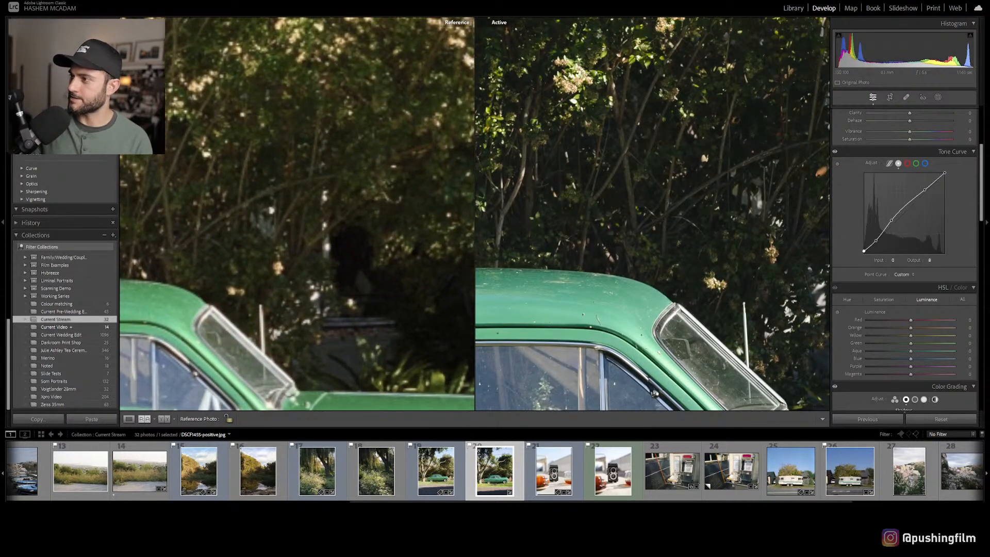
drag(891, 220, 864, 248)
click(641, 289)
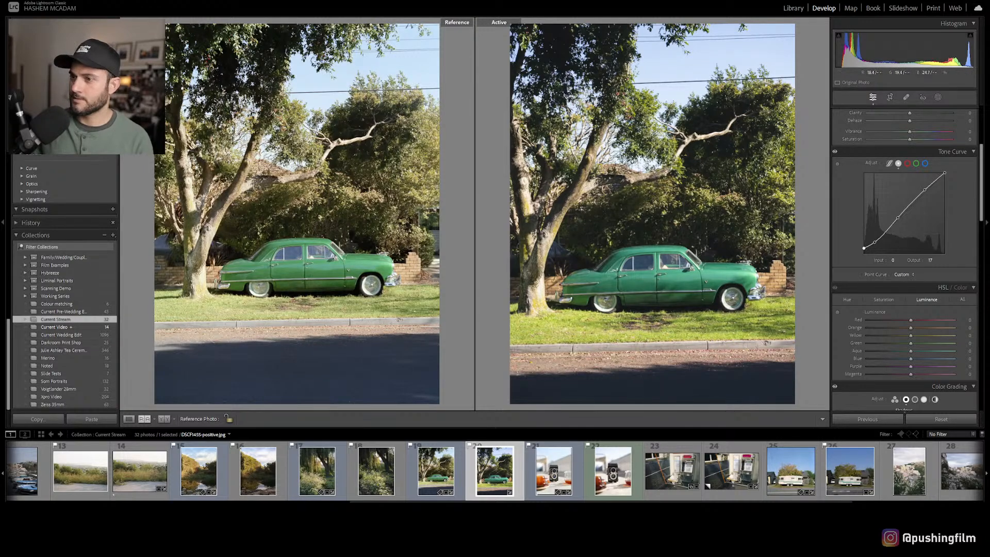
- Check the reference's shaded road up close and set the car photo's Shadows to +14
click(373, 354)
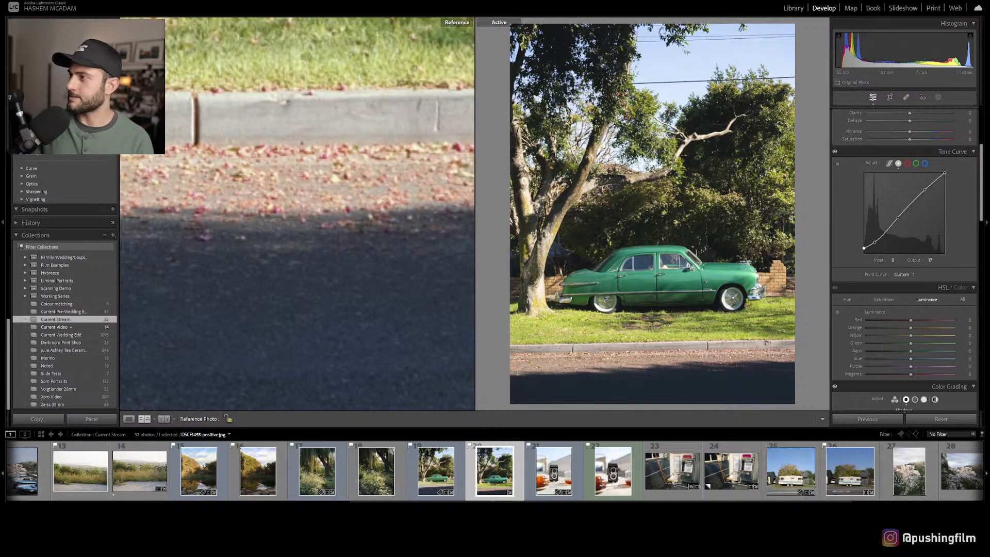
scroll(905, 221, up, 5)
mouse_move(913, 222)
mouse_down()
mouse_move(922, 221)
mouse_move(900, 221)
mouse_move(915, 221)
mouse_up()
click(392, 356)
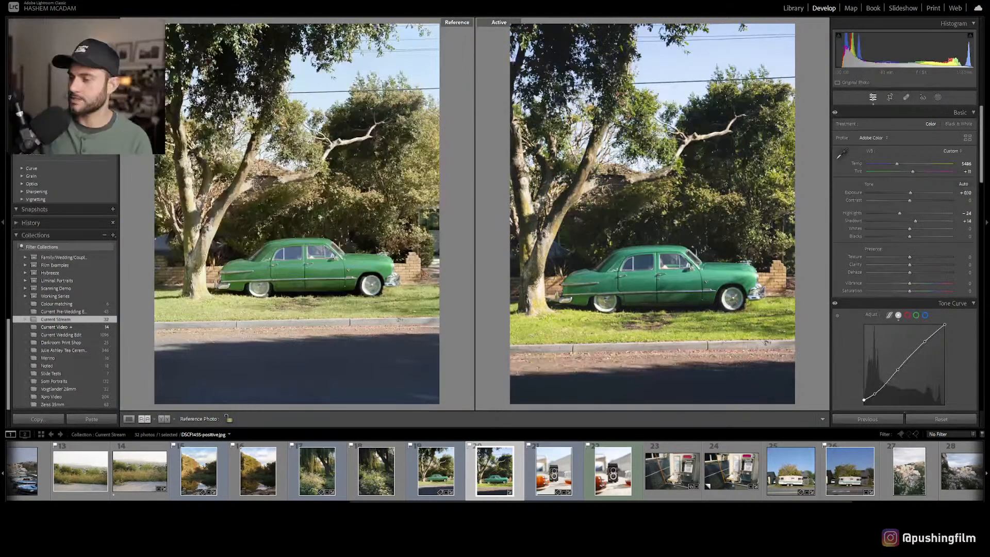
click(735, 363)
click(734, 363)
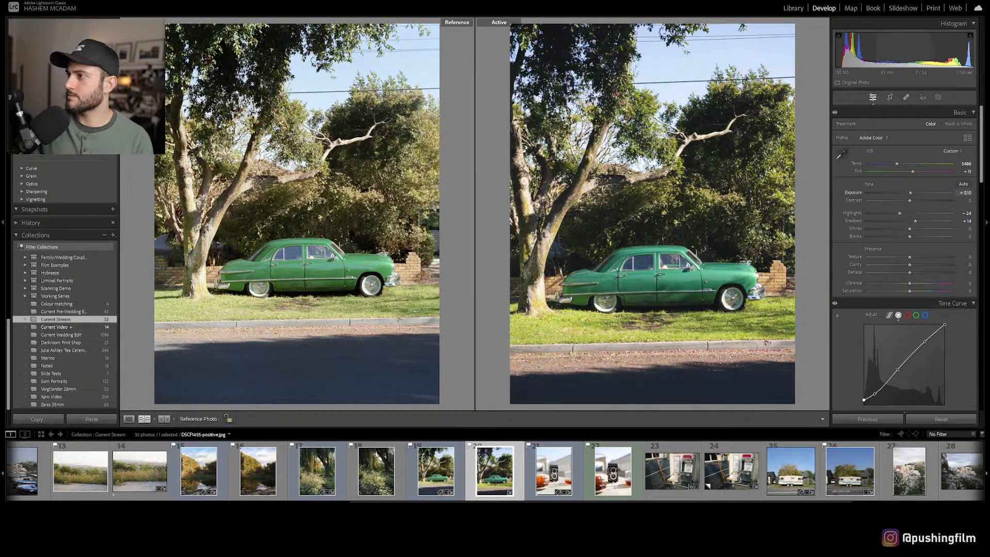
- Set Exposure to +0.60, Contrast to -28 and Dehaze to -5, and slightly lower the curve's midtone and upper points
drag(911, 192, 897, 200)
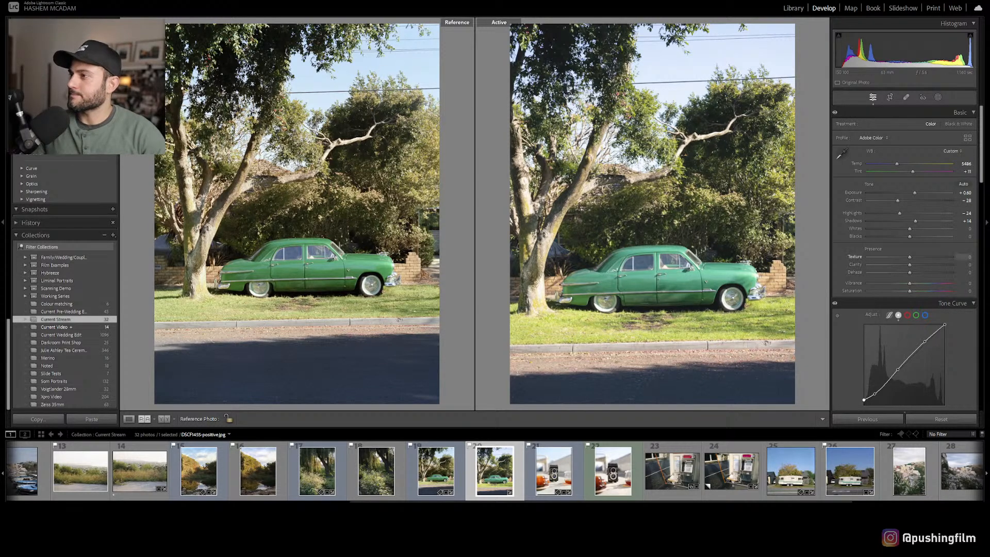
drag(909, 272, 907, 272)
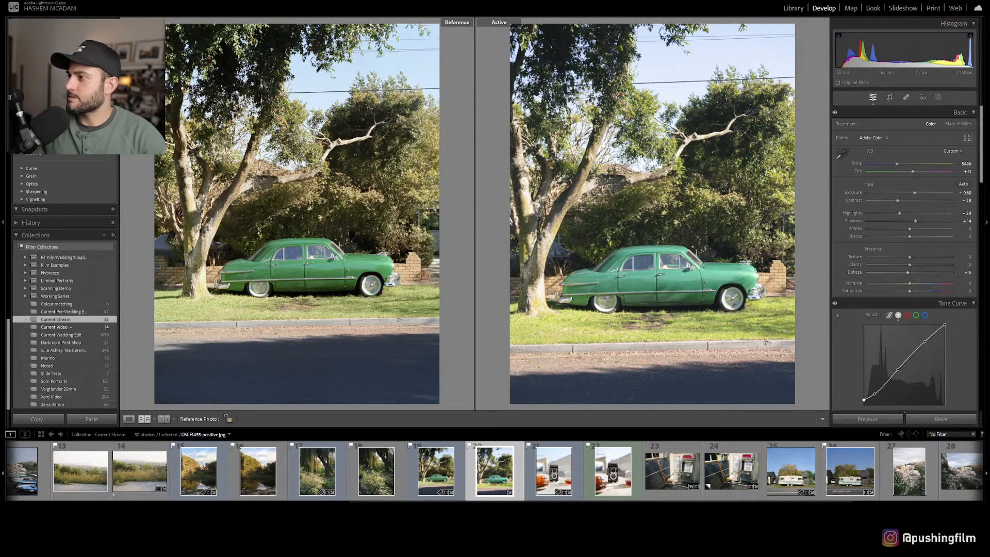
drag(923, 342, 898, 371)
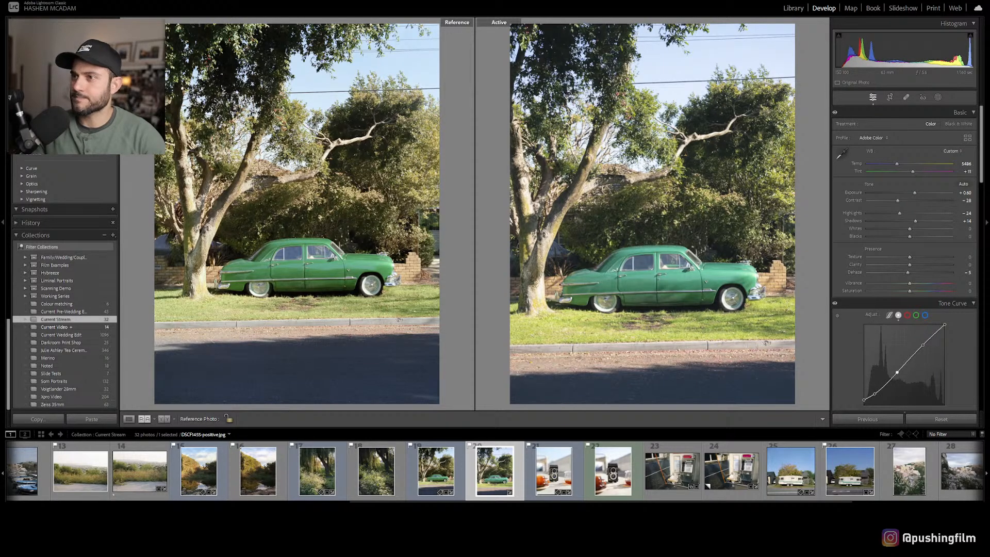
- Shift the HSL hue of the car photo's greens to +6 and aquas to -45
scroll(905, 258, down, 5)
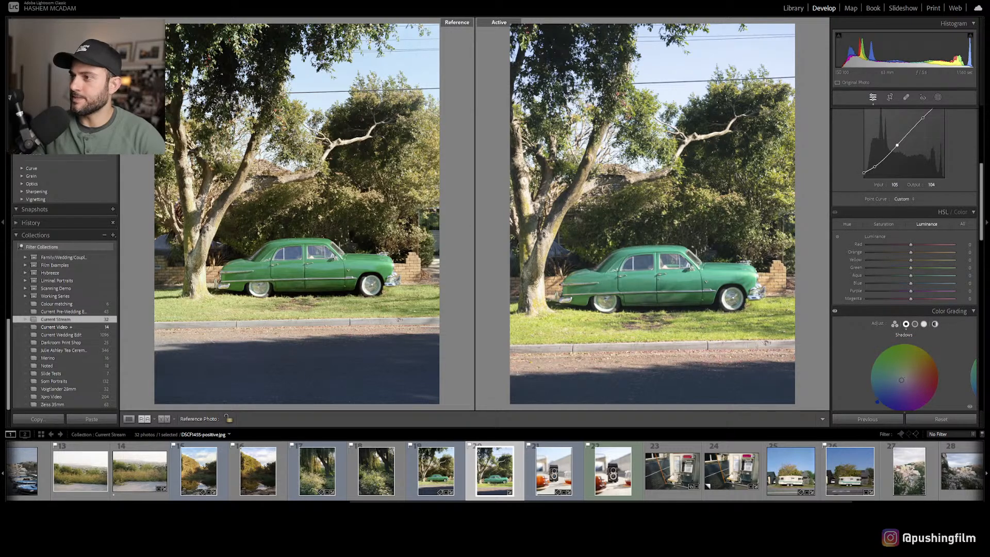
scroll(905, 258, down, 2)
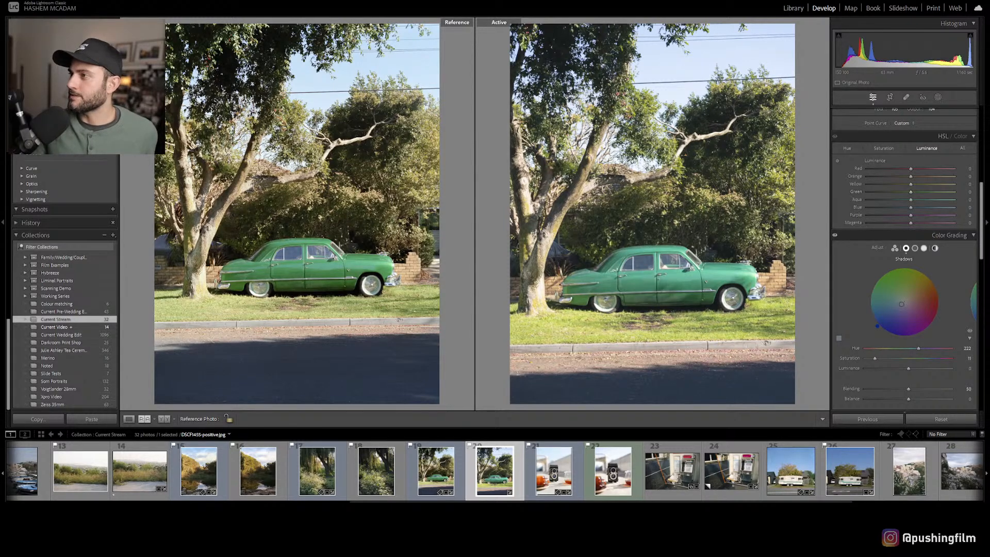
click(847, 148)
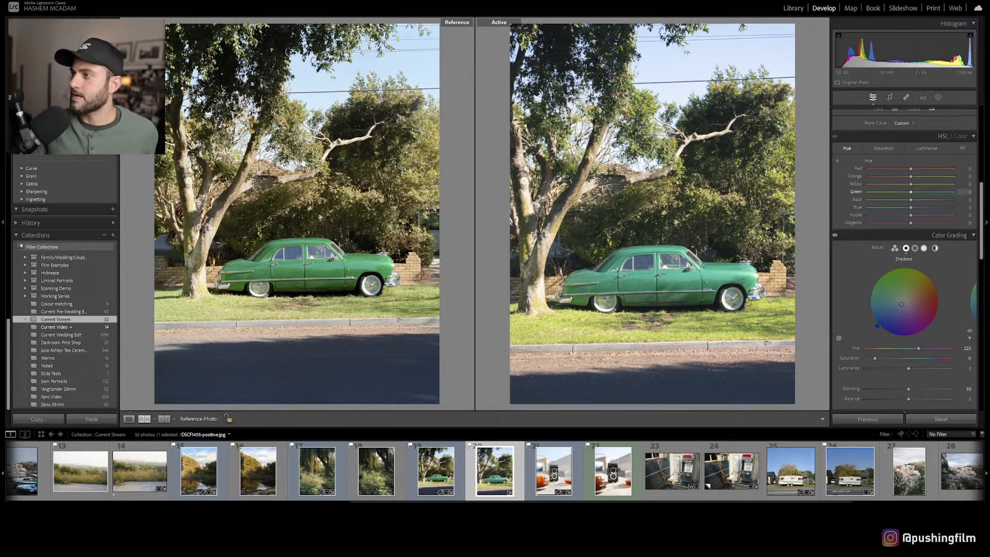
mouse_move(925, 191)
mouse_down()
mouse_move(880, 191)
mouse_move(918, 192)
mouse_move(906, 192)
mouse_up()
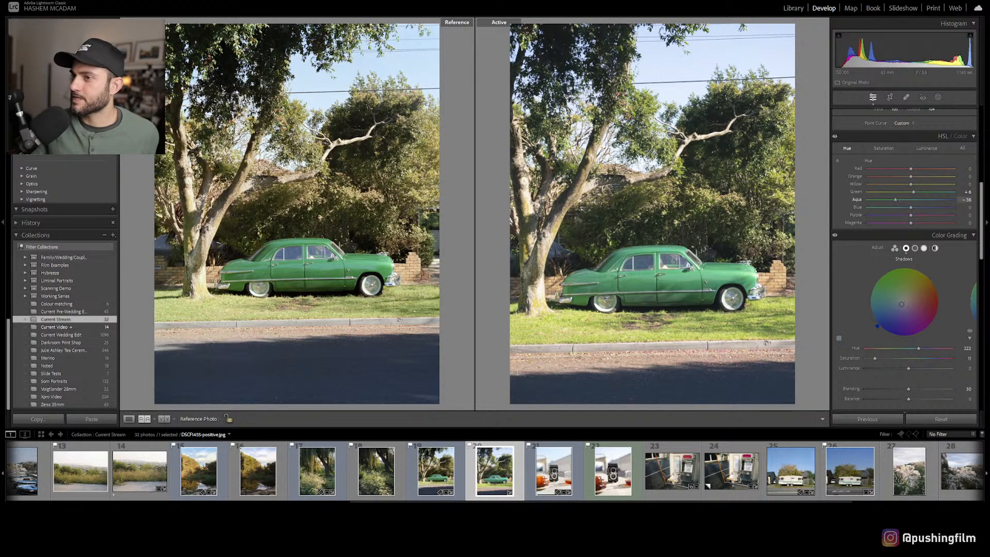
drag(921, 199, 892, 200)
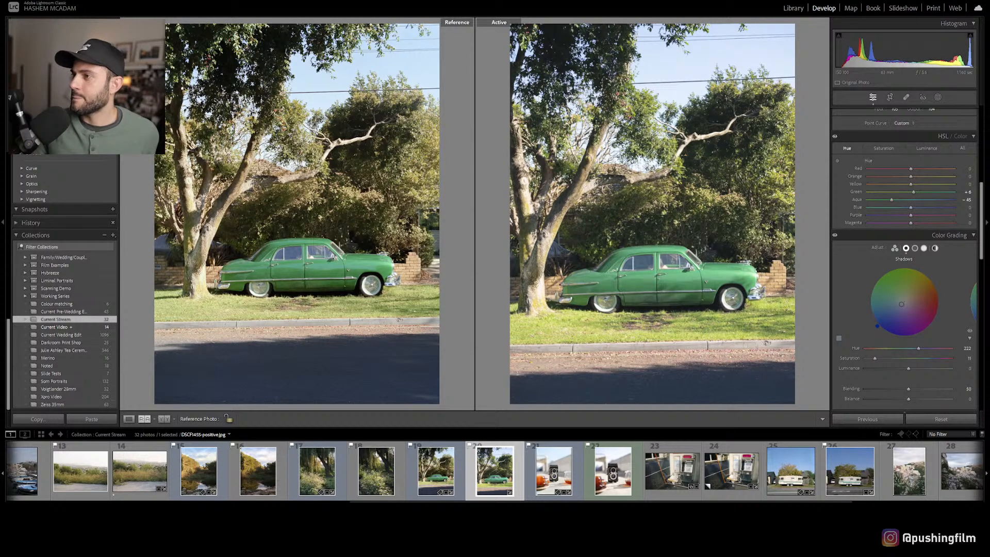
- Set the HSL saturation of green to -38, aqua to +6 and blue to +12, and the blue hue to -3
click(883, 148)
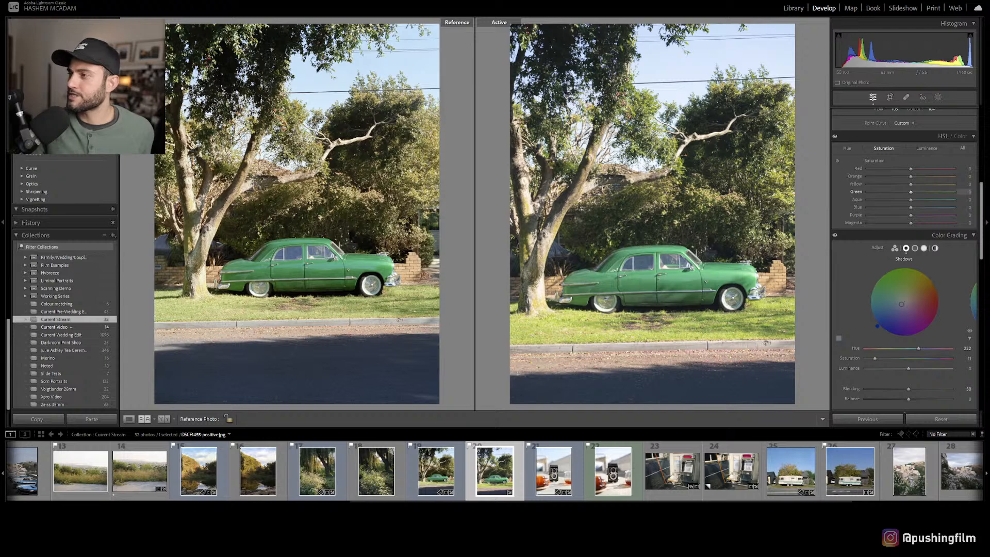
drag(910, 191, 888, 192)
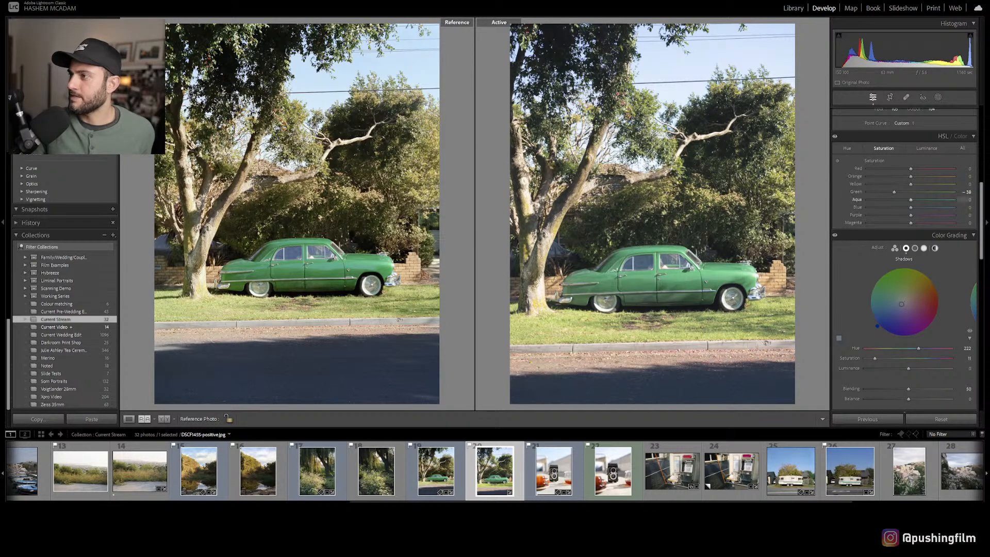
drag(935, 200, 914, 199)
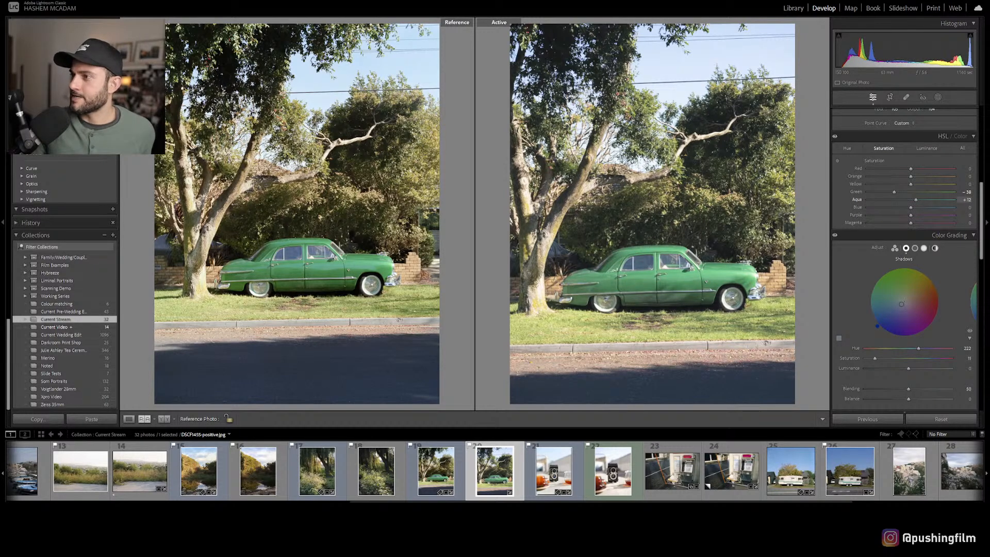
drag(915, 199, 920, 207)
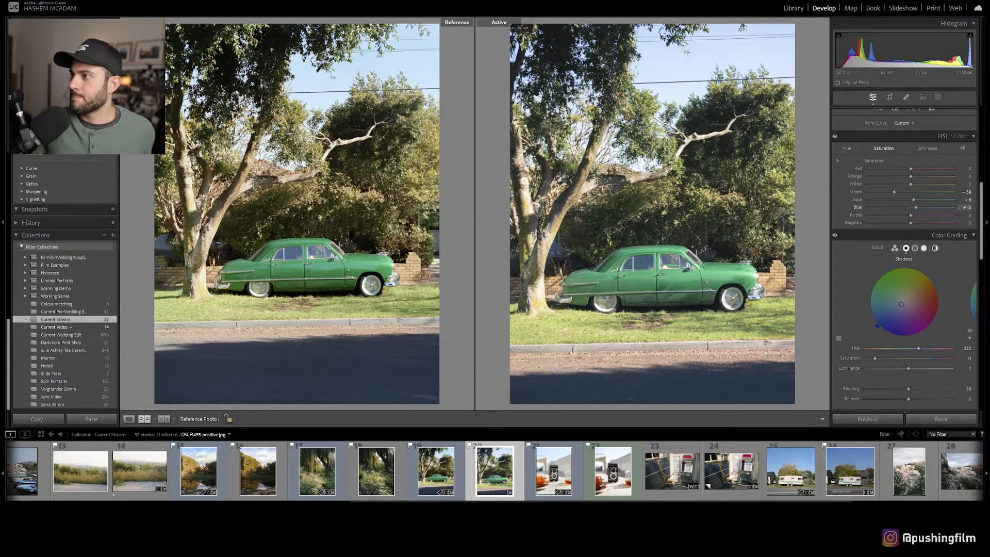
click(846, 148)
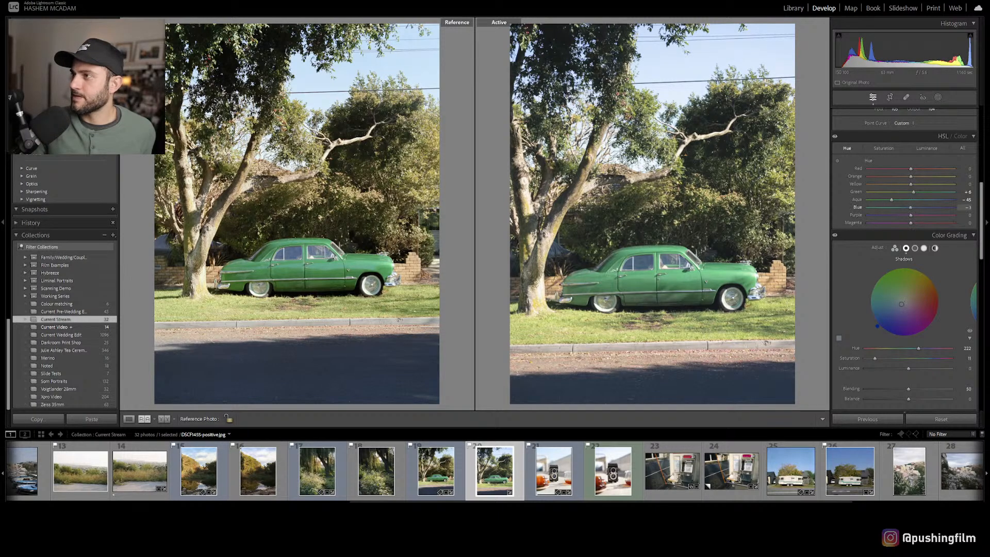
mouse_move(910, 208)
mouse_down()
mouse_move(900, 207)
mouse_move(942, 207)
mouse_move(909, 207)
mouse_up()
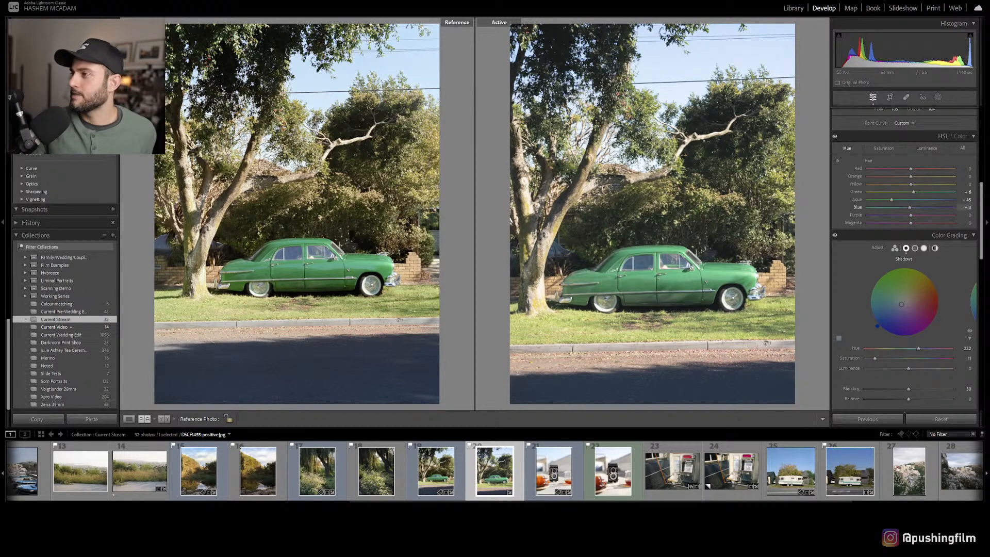
- Lower the HSL luminance of green to -7, aqua to -4 and blue slightly, and show the unedited photo for comparison
click(927, 148)
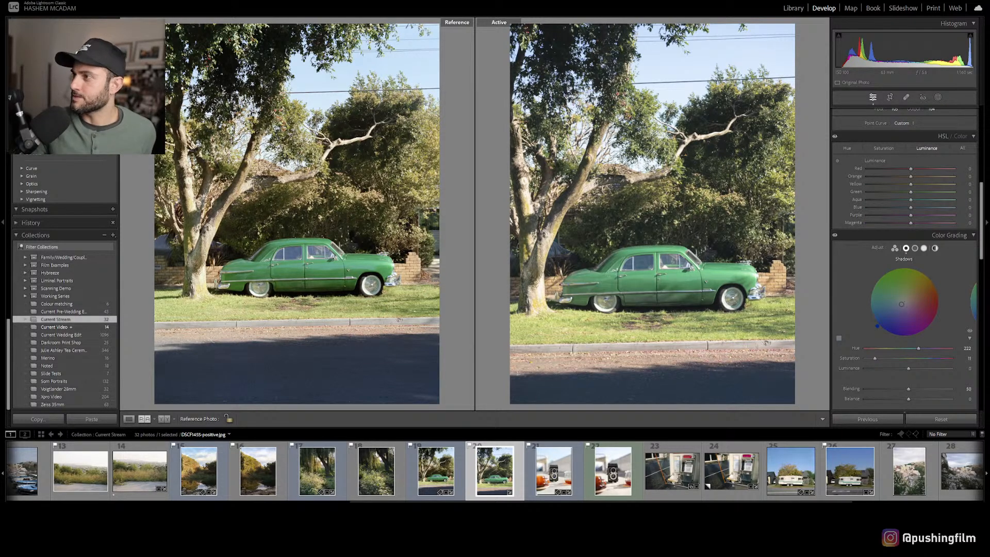
mouse_move(910, 207)
mouse_down()
mouse_move(900, 207)
mouse_move(917, 192)
mouse_move(907, 199)
mouse_up()
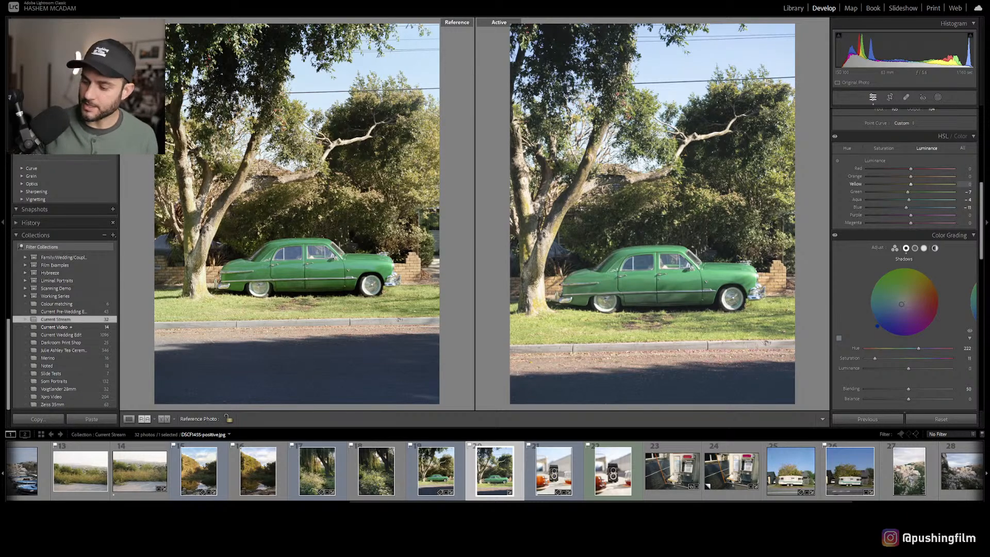
key(backslash)
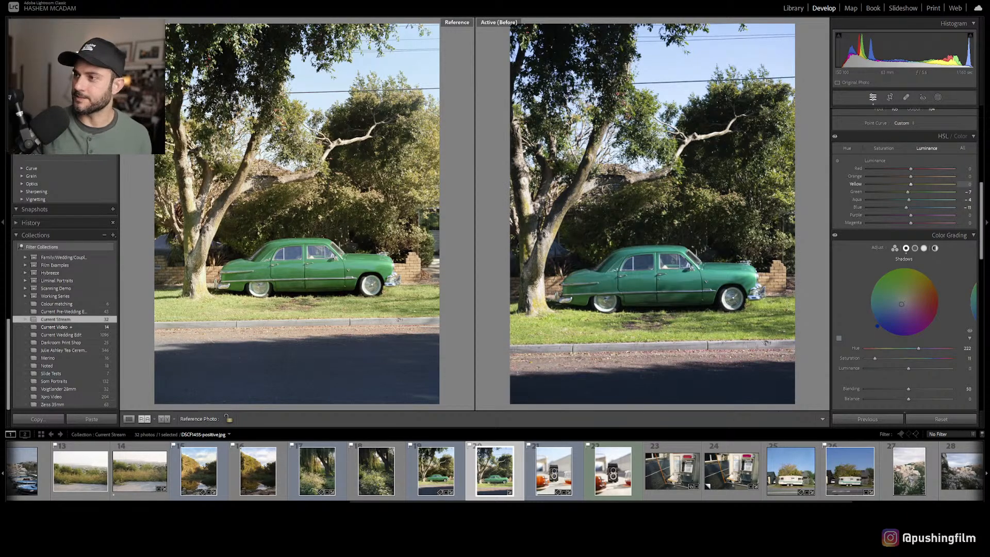
- Show the edited green car photo again and set its Sharpening Amount to 0 while comparing detail with the reference up close
key(backslash)
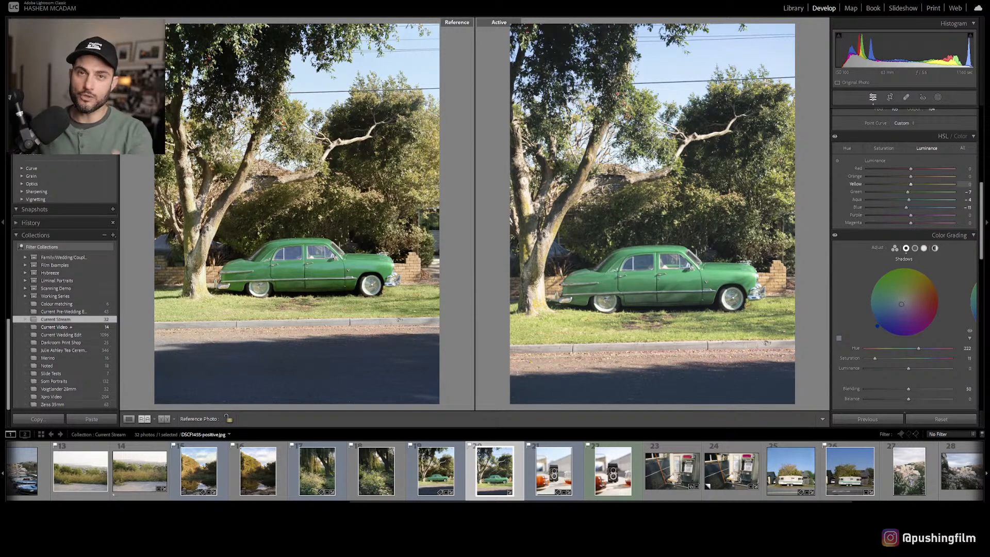
scroll(905, 258, down, 5)
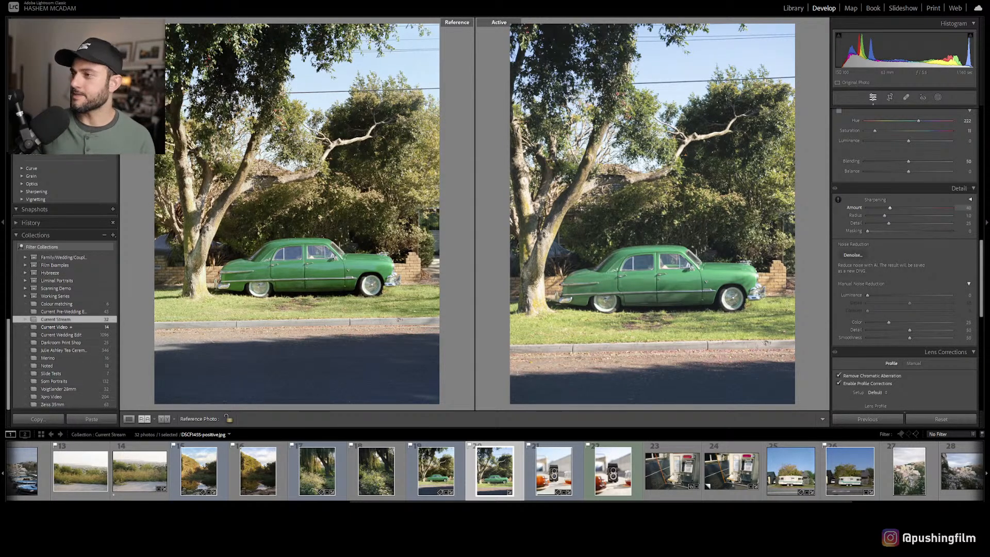
click(732, 275)
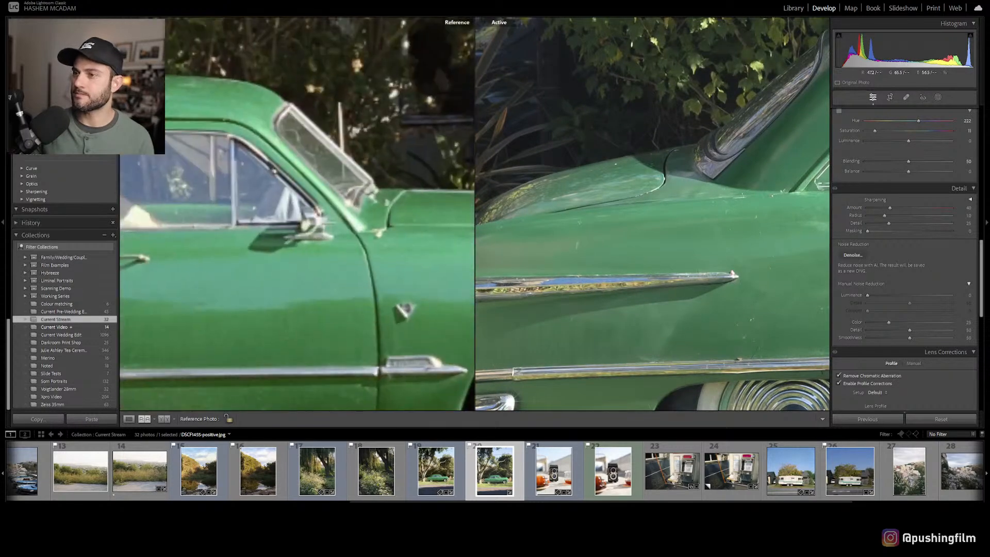
drag(350, 284, 223, 232)
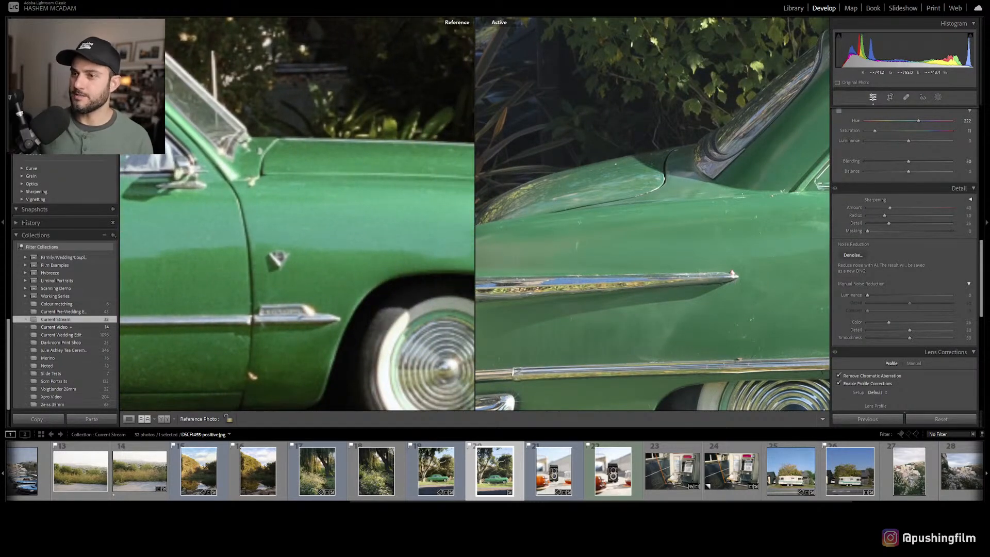
drag(629, 268, 512, 137)
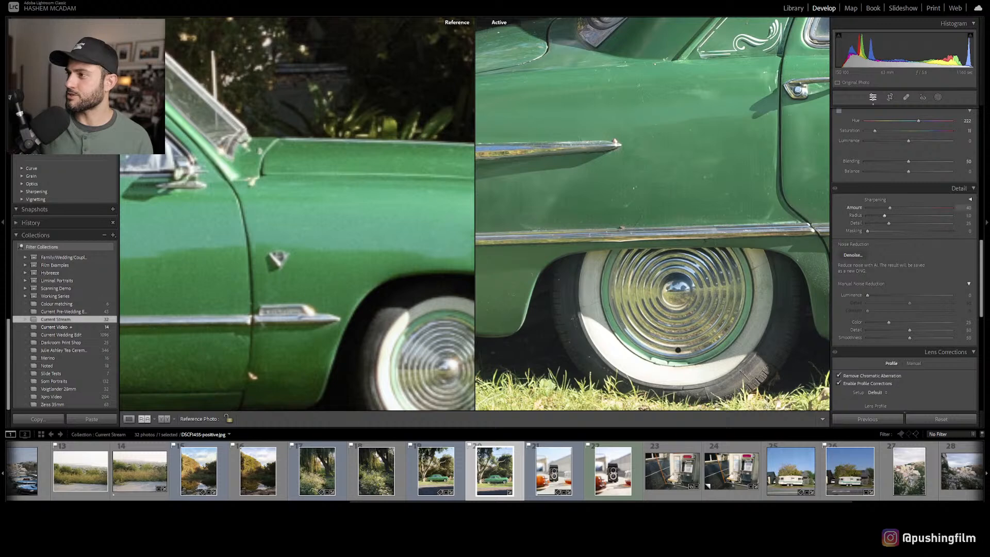
drag(889, 208, 867, 207)
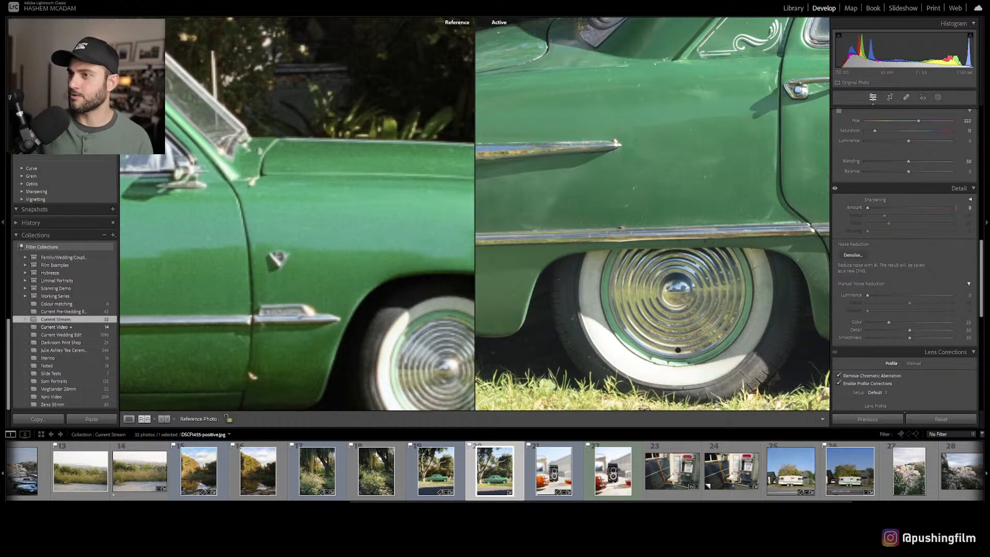
- Add grain to the car photo with Amount 37, Size 27 and Roughness 47, judged against the magnified reference, and return both photos to full view
drag(330, 268, 325, 235)
scroll(905, 257, down, 5)
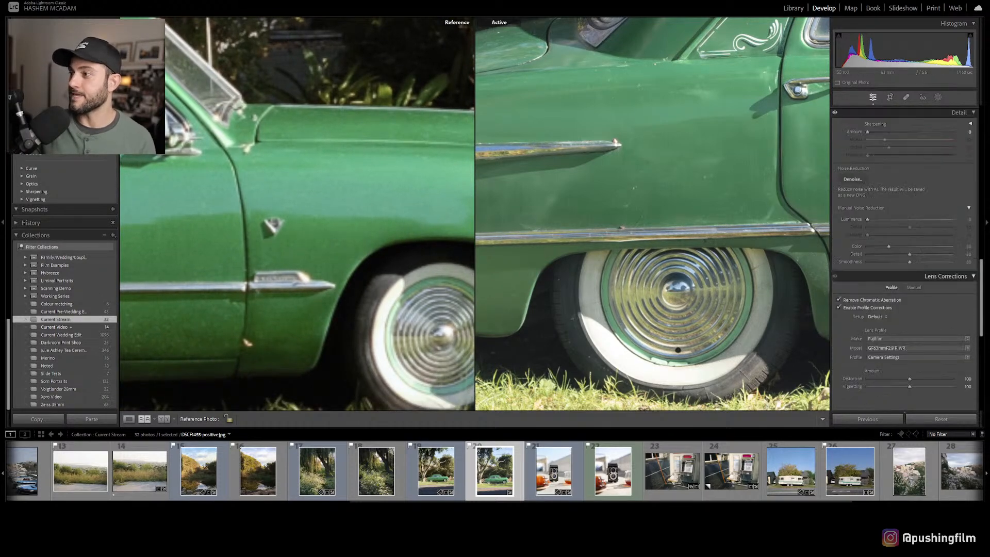
scroll(904, 258, down, 7)
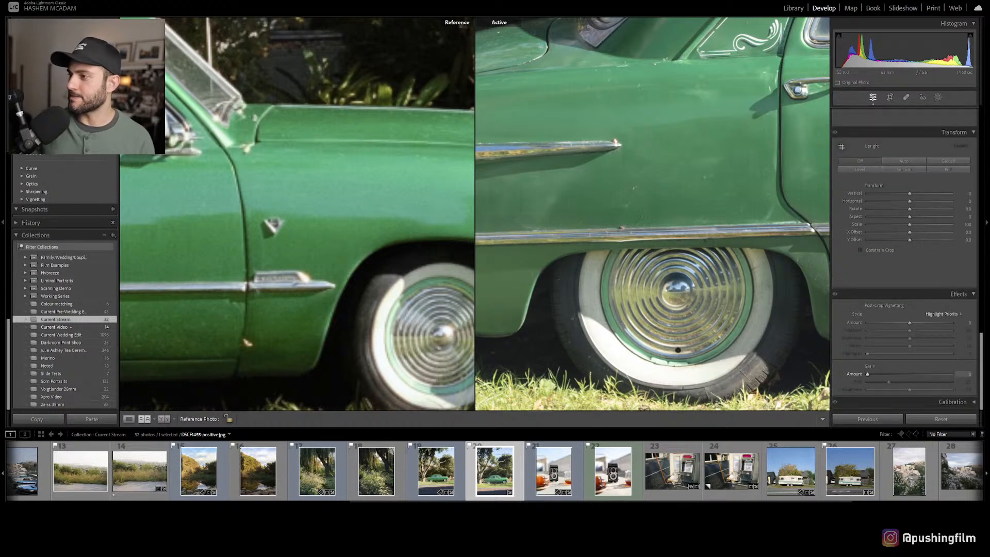
drag(867, 373, 891, 375)
drag(330, 186, 269, 104)
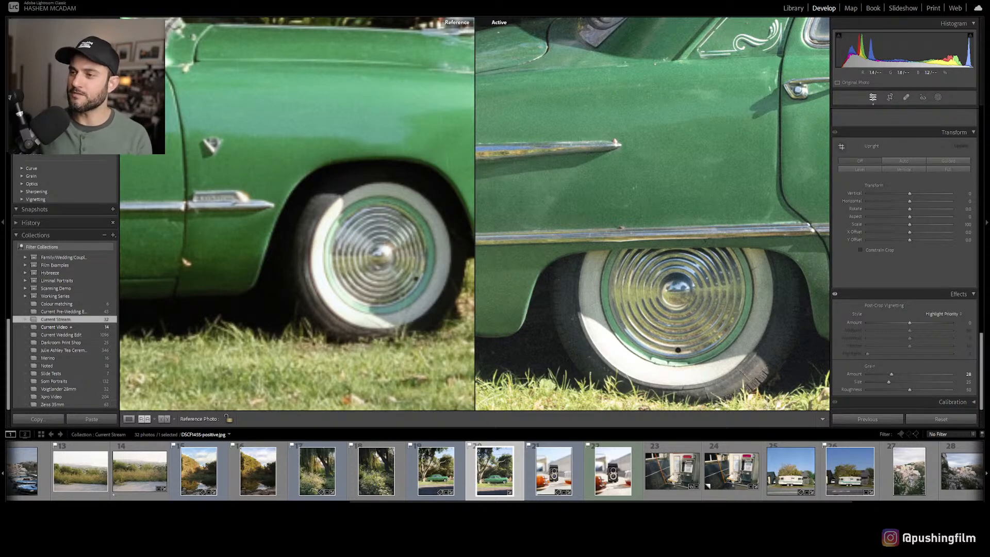
drag(340, 248, 329, 253)
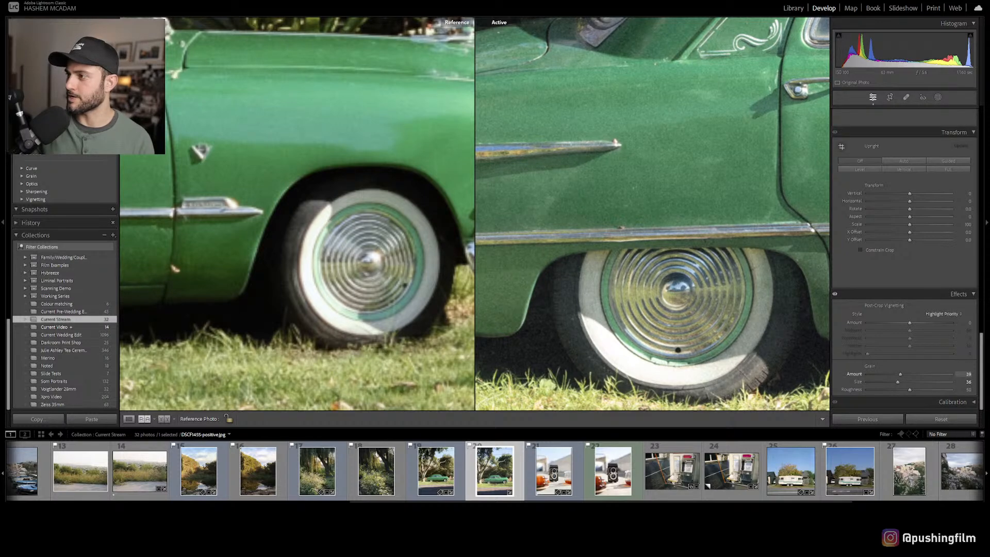
drag(894, 374, 907, 390)
double_click(897, 382)
click(757, 304)
click(371, 247)
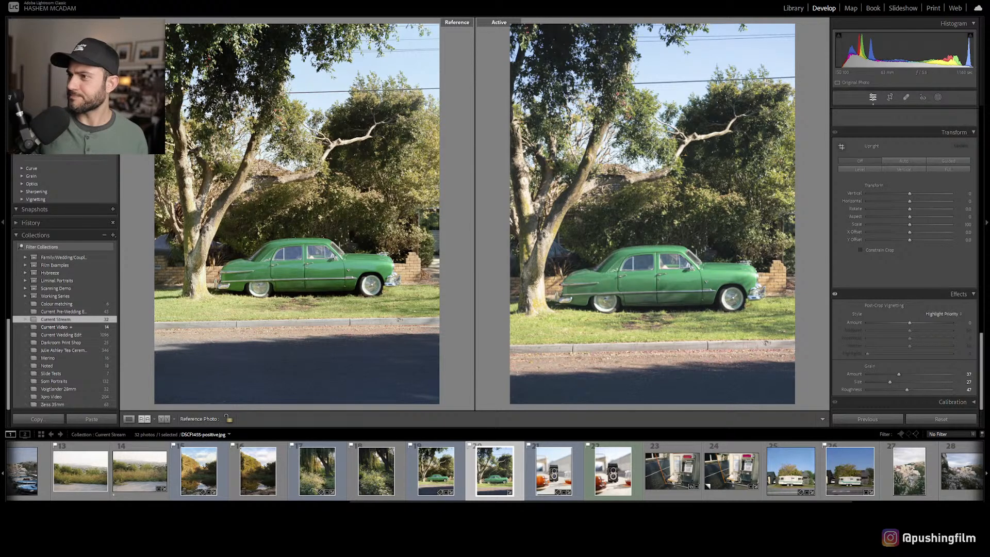
scroll(904, 257, up, 3)
scroll(904, 232, up, 3)
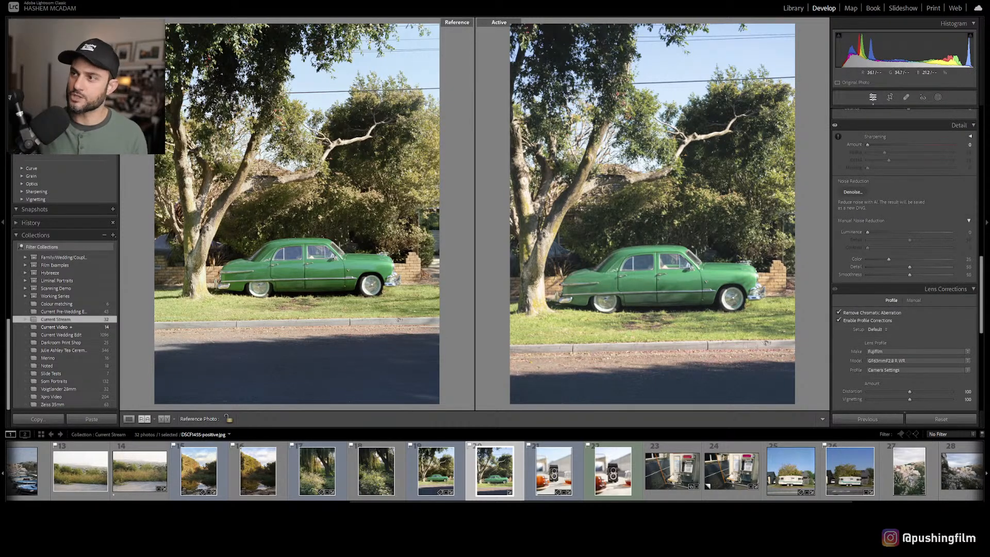
scroll(905, 258, up, 3)
scroll(904, 257, up, 4)
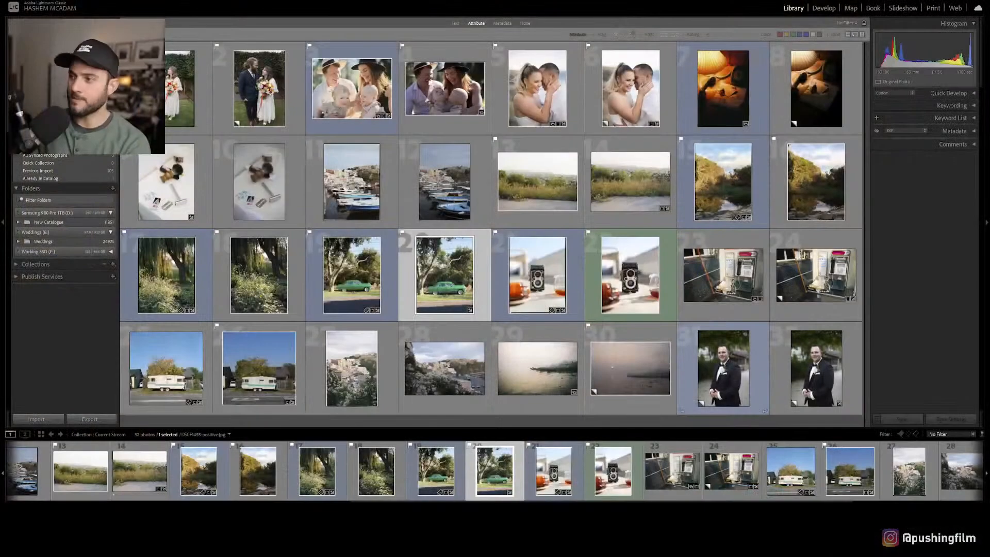
- Select misty river photos 29 and 30 in the Library and compare them side by side
click(723, 368)
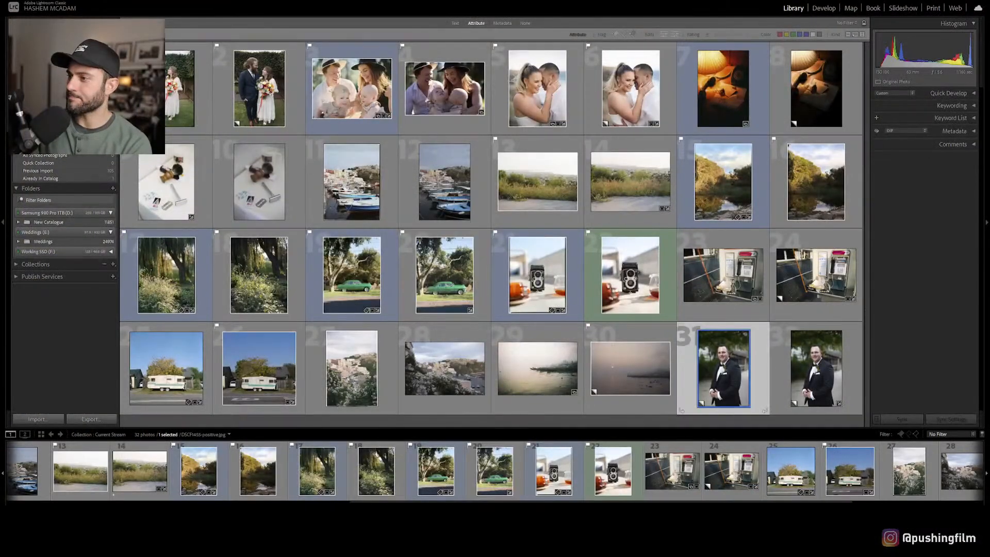
shift+click(815, 368)
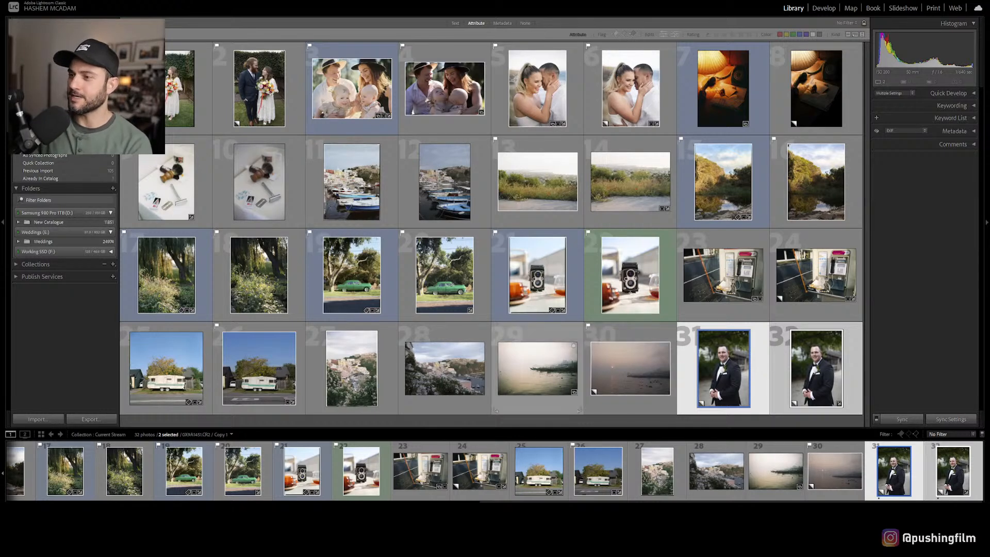
click(544, 369)
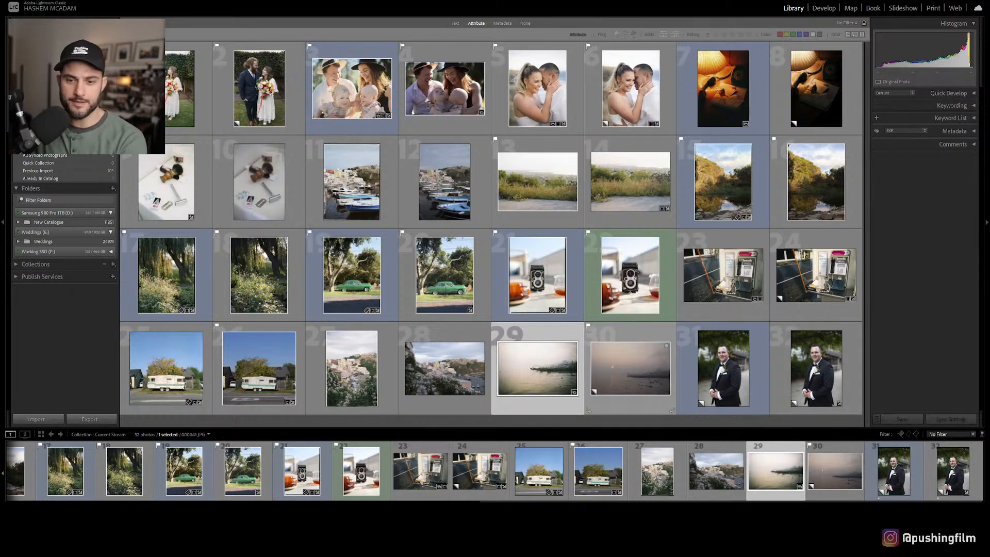
ctrl+click(630, 368)
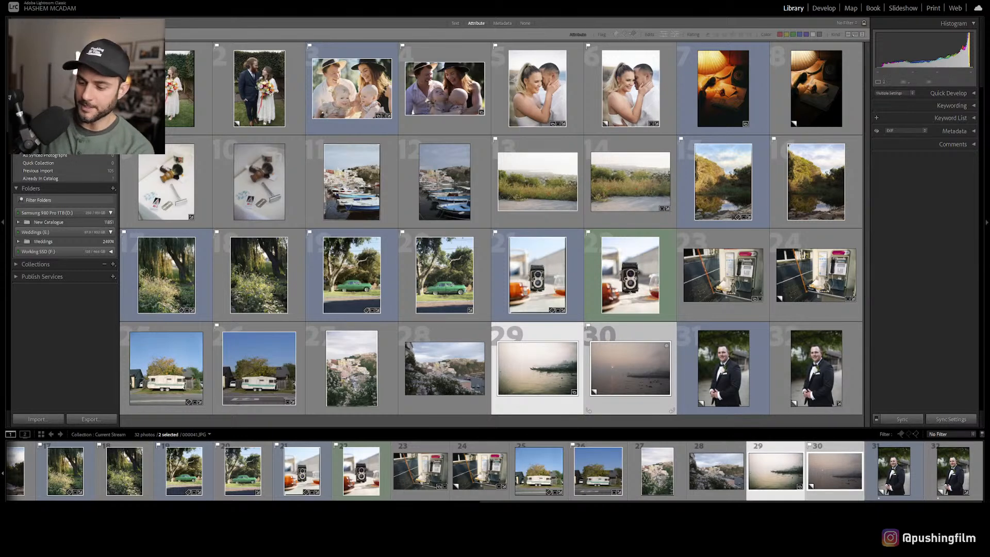
key(c)
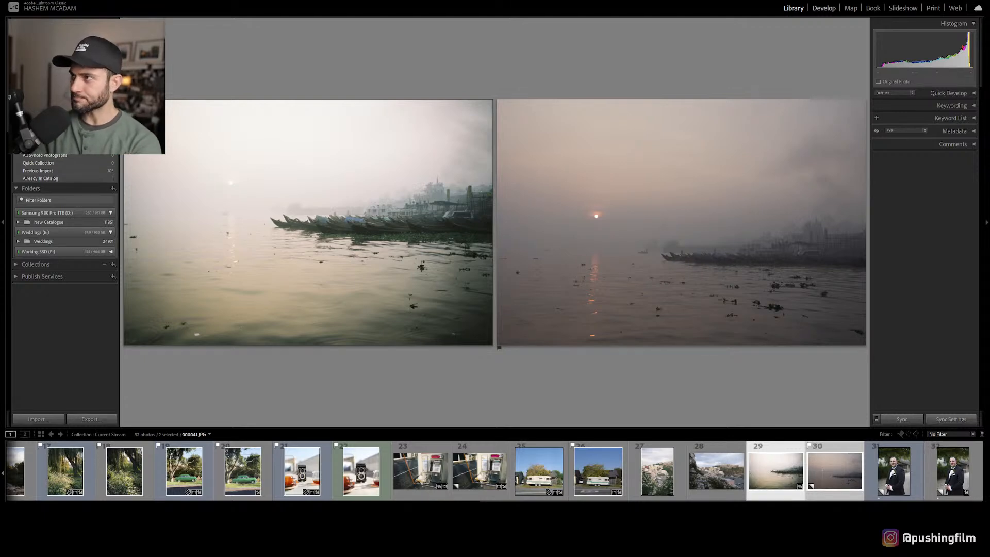
- Open river photo 30 as the active photo in Develop and set photo 29 as its reference
click(824, 8)
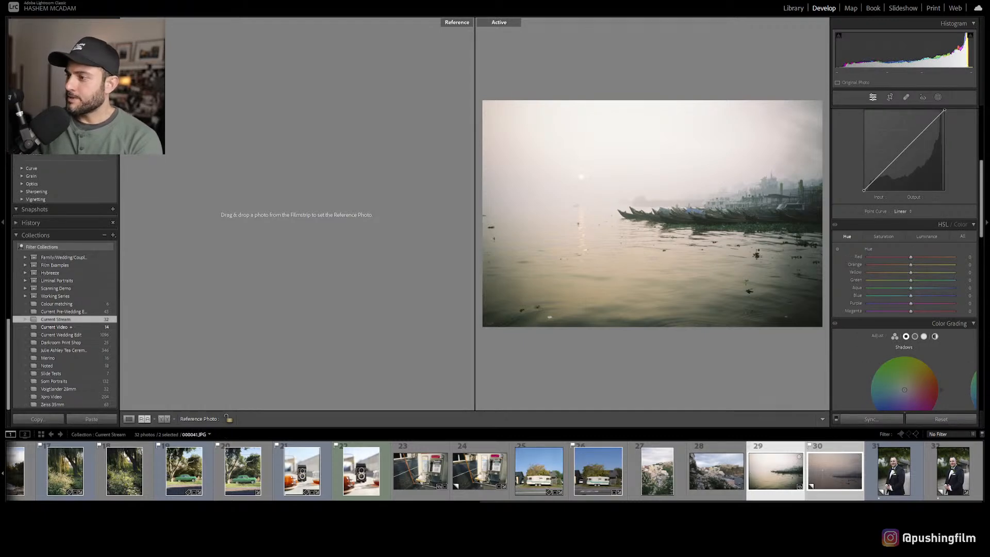
click(834, 470)
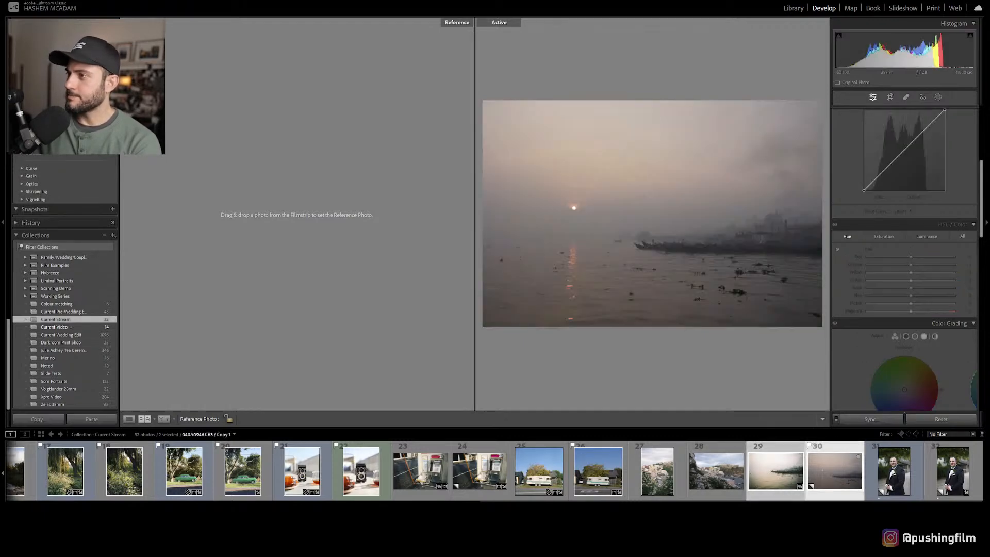
ctrl+click(775, 470)
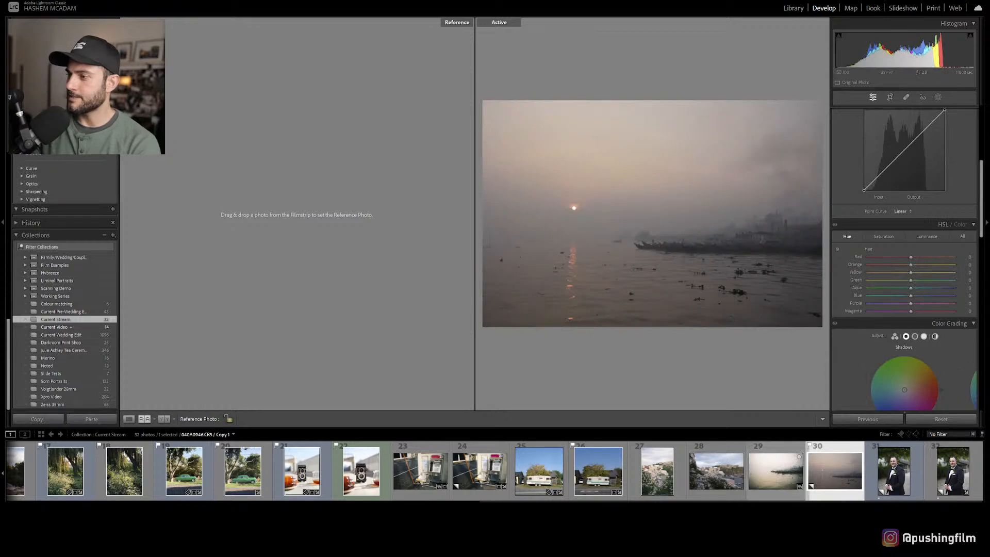
drag(775, 470, 297, 214)
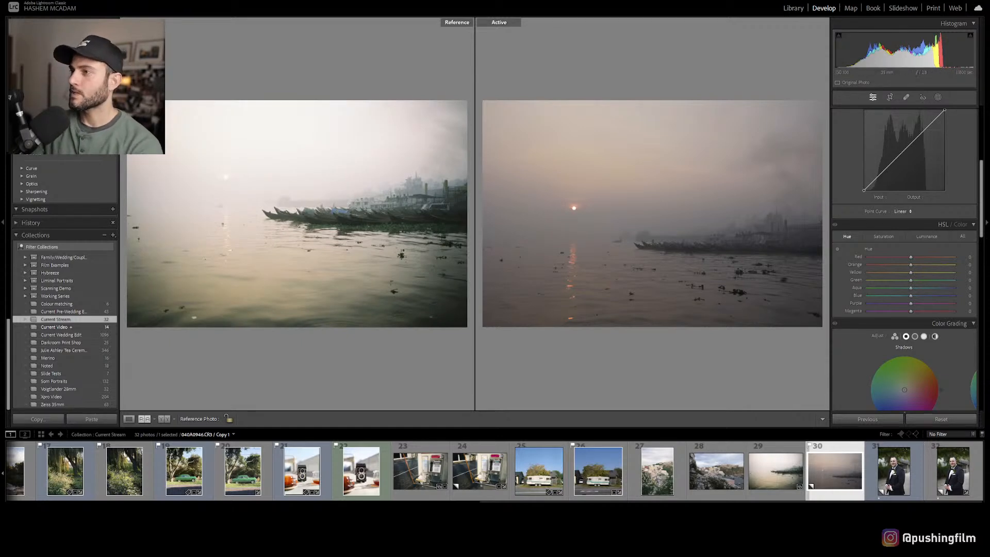
- Try a Tint of -33 on river photo 30 and restore the original tint
scroll(905, 258, up, 4)
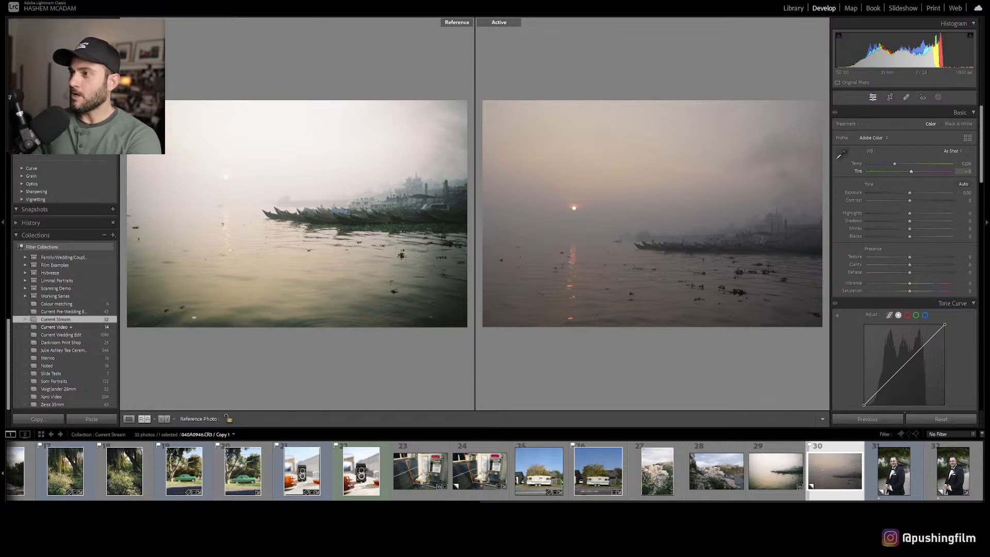
mouse_move(911, 171)
mouse_down()
mouse_move(887, 171)
mouse_move(900, 171)
mouse_up()
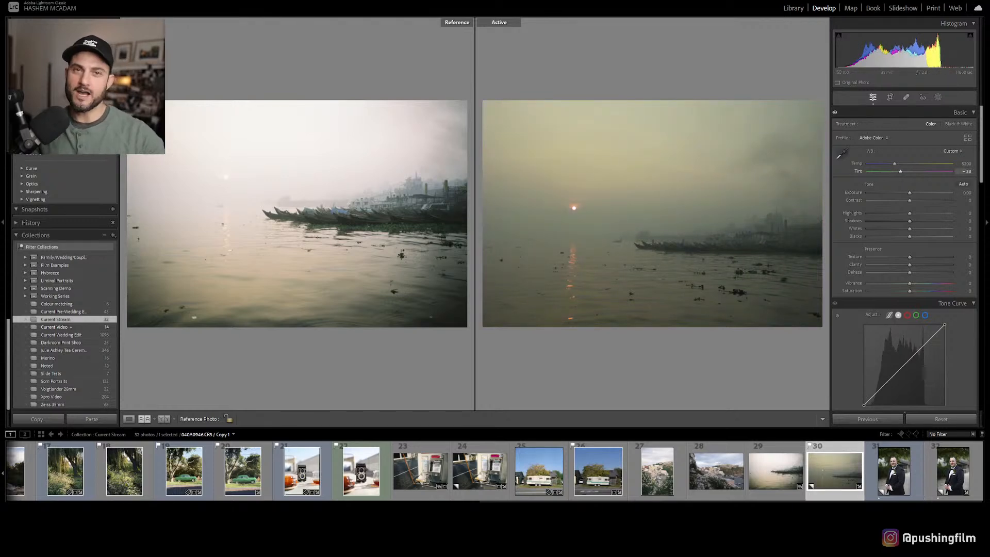
scroll(959, 206, down, 5)
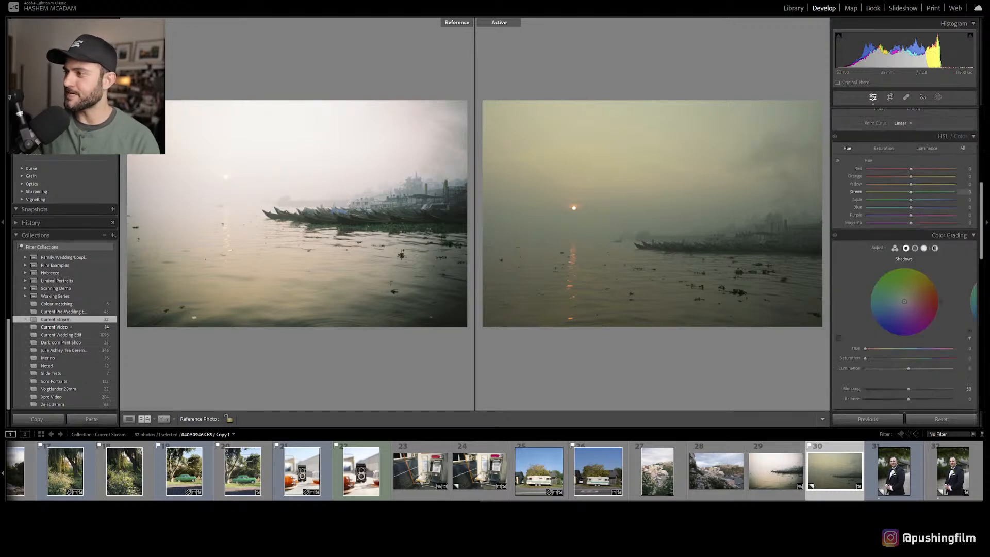
scroll(911, 223, up, 5)
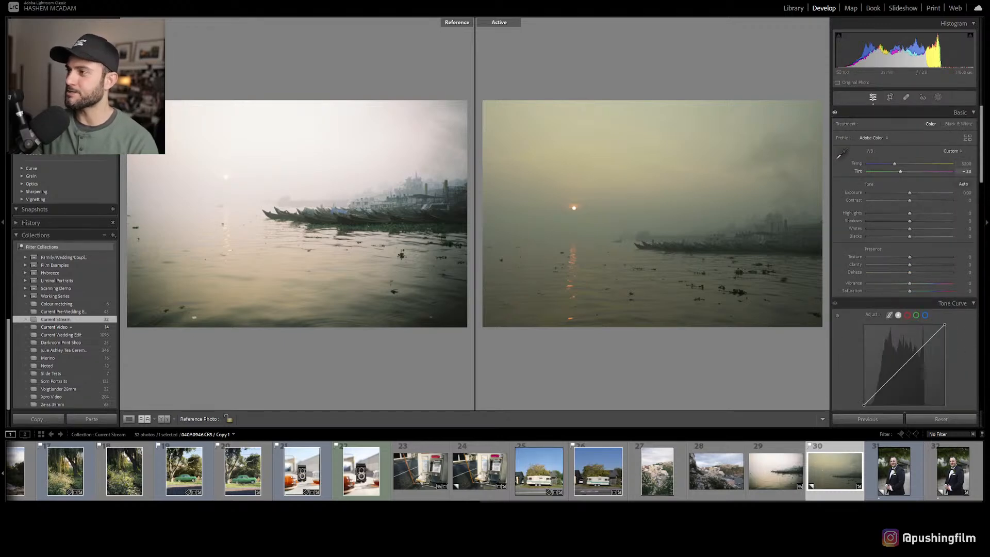
mouse_move(900, 171)
mouse_down()
mouse_move(911, 171)
mouse_move(891, 164)
mouse_move(910, 171)
mouse_up()
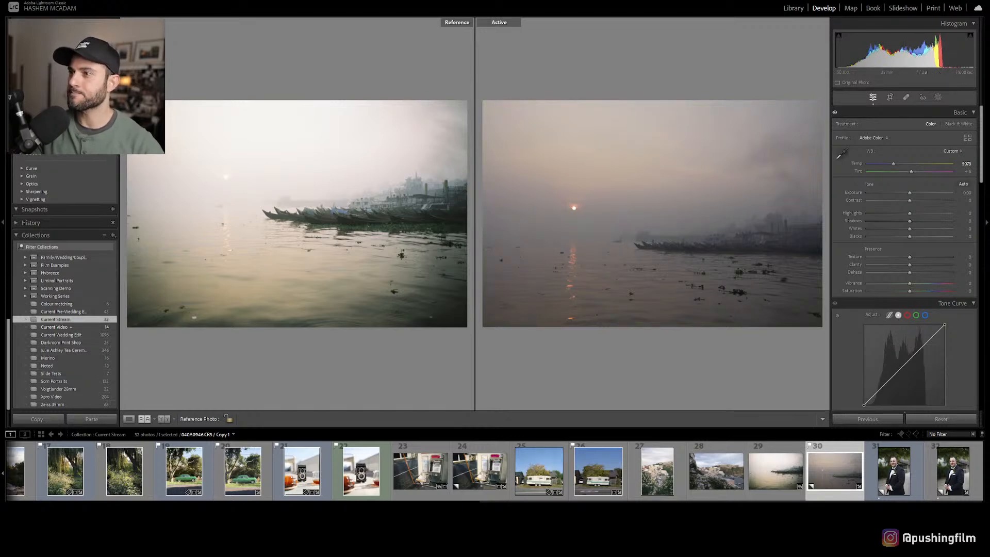
- Set river photo 30's Temp to 4823, Exposure to +0.50, Contrast to +8, Dehaze to -8, Vibrance to +6 and Saturation to +6
drag(964, 192, 913, 200)
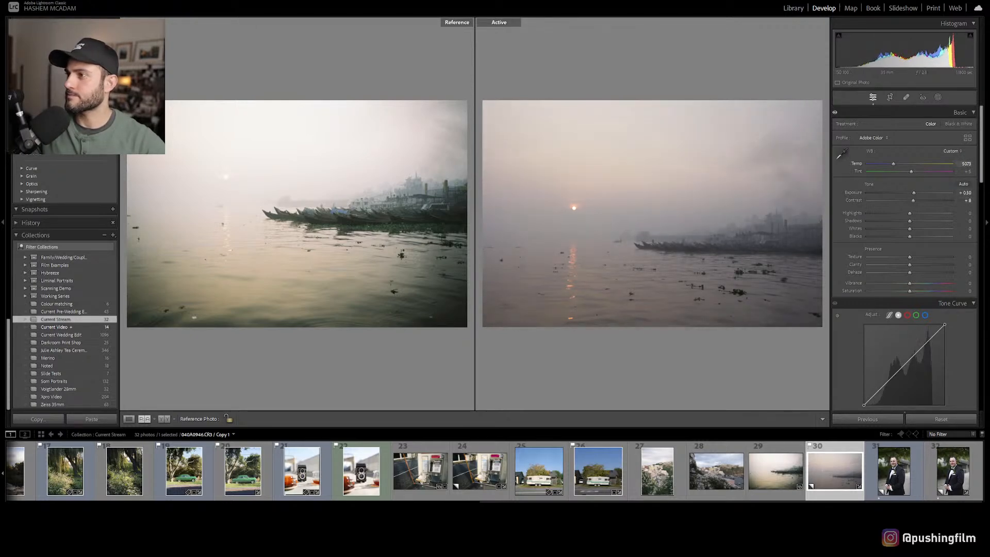
drag(893, 164, 892, 164)
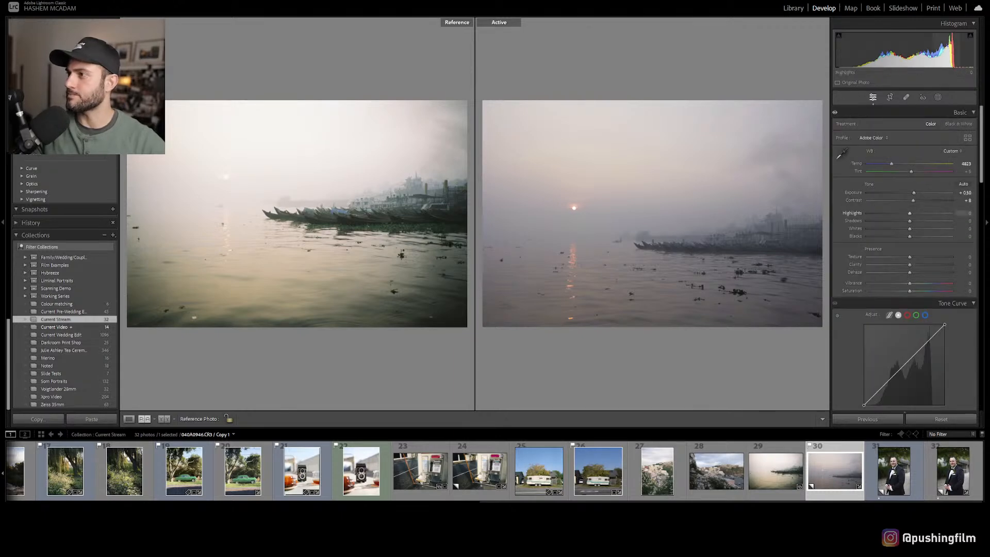
mouse_move(909, 213)
mouse_down()
mouse_move(901, 214)
mouse_move(929, 213)
mouse_move(899, 213)
mouse_move(910, 213)
mouse_move(904, 221)
mouse_move(915, 221)
mouse_move(906, 196)
mouse_up()
scroll(909, 221, down, 3)
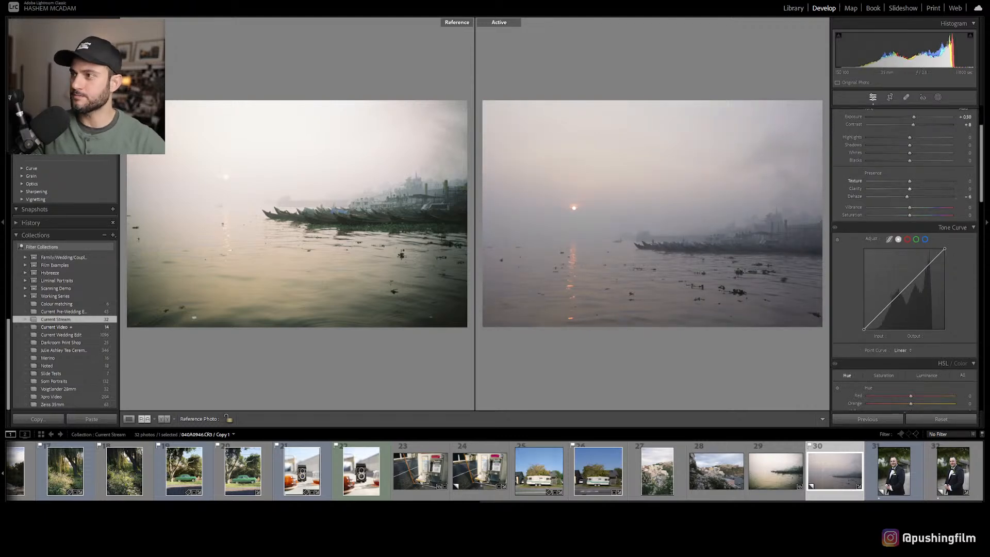
mouse_move(907, 197)
mouse_down()
mouse_move(897, 197)
mouse_move(906, 196)
mouse_up()
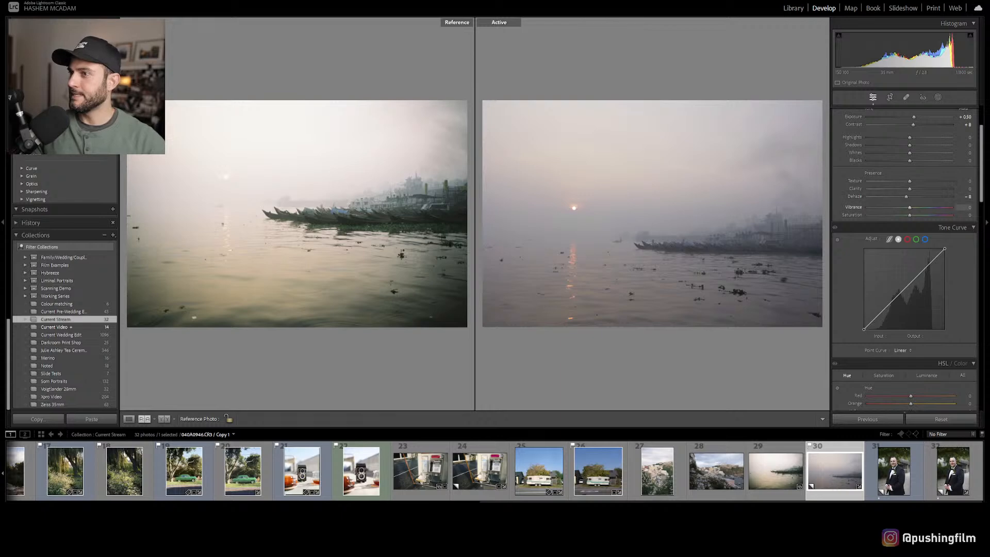
drag(910, 207, 912, 215)
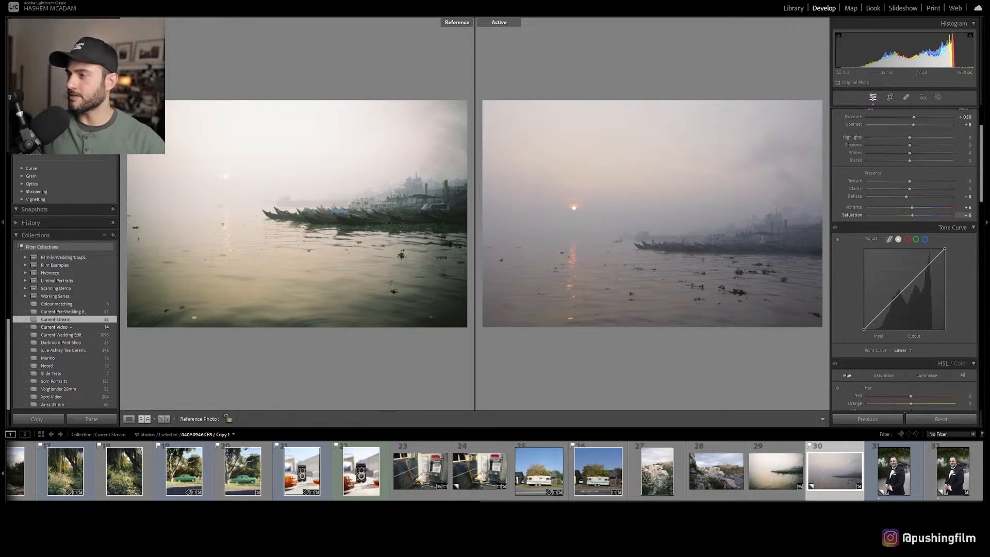
- Examine the boats and water up close in both the reference and active river photos to compare shadows and colours
scroll(905, 227, down, 3)
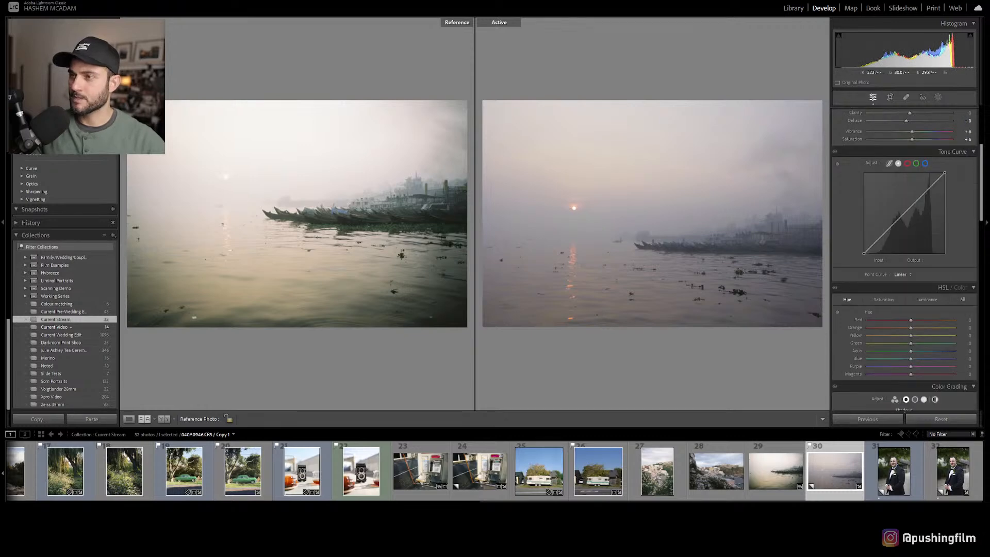
click(373, 213)
drag(373, 232, 290, 163)
click(676, 250)
drag(330, 206, 282, 232)
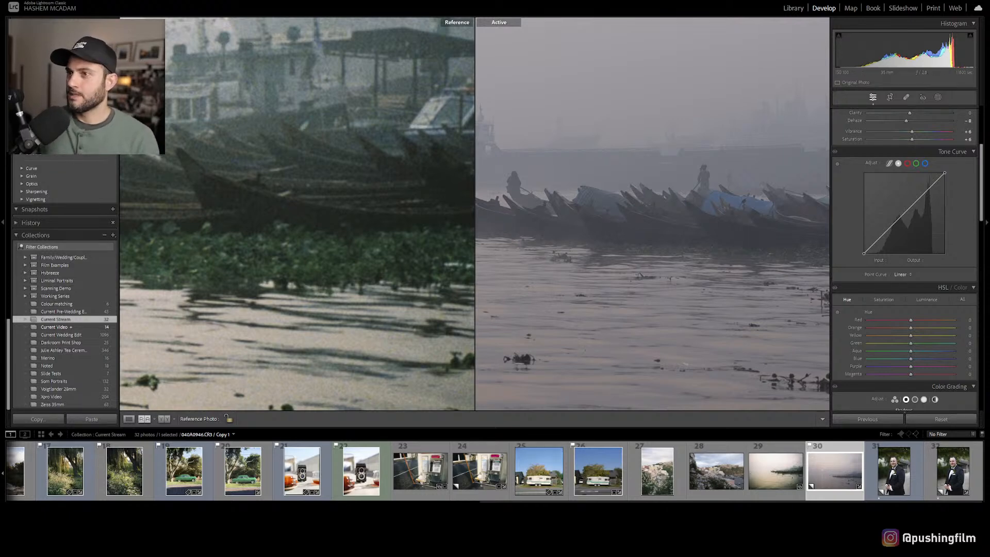
click(296, 214)
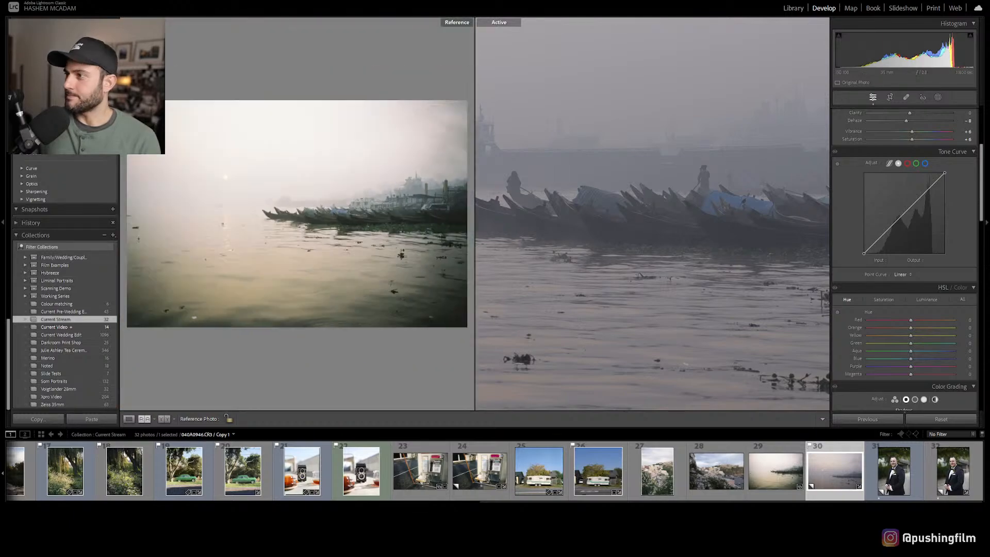
- Move the black points of river photo 30's red and blue tone curves to input 7, output 0
click(619, 219)
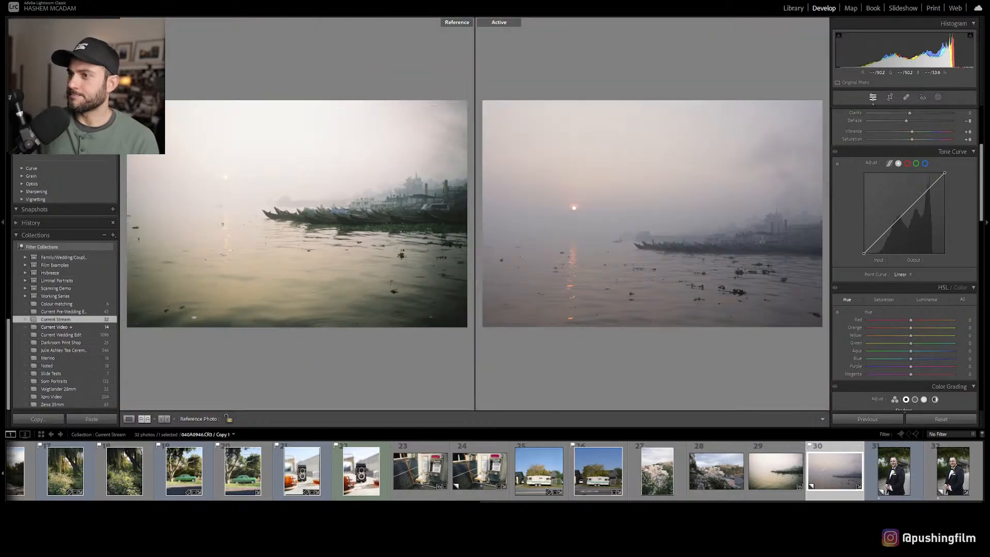
click(428, 223)
click(692, 235)
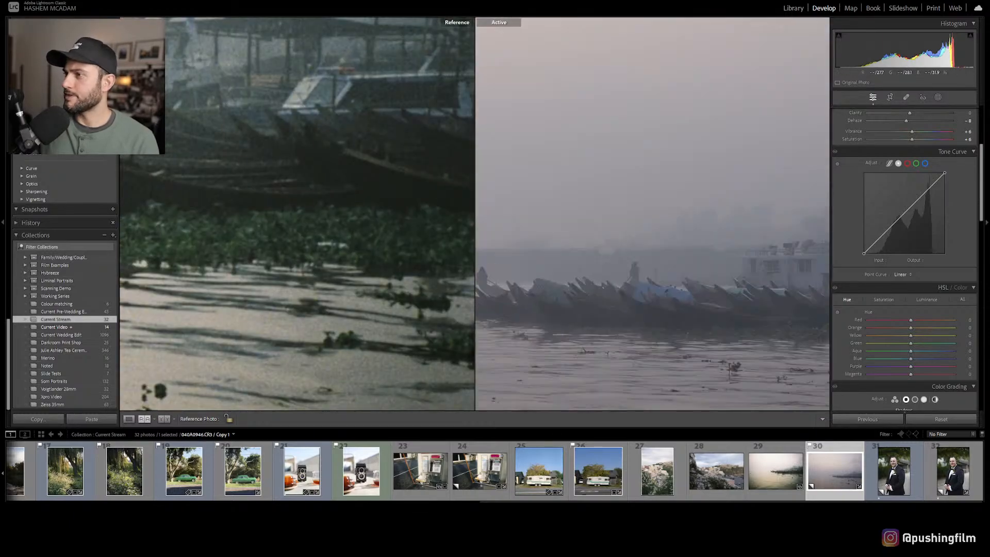
click(916, 163)
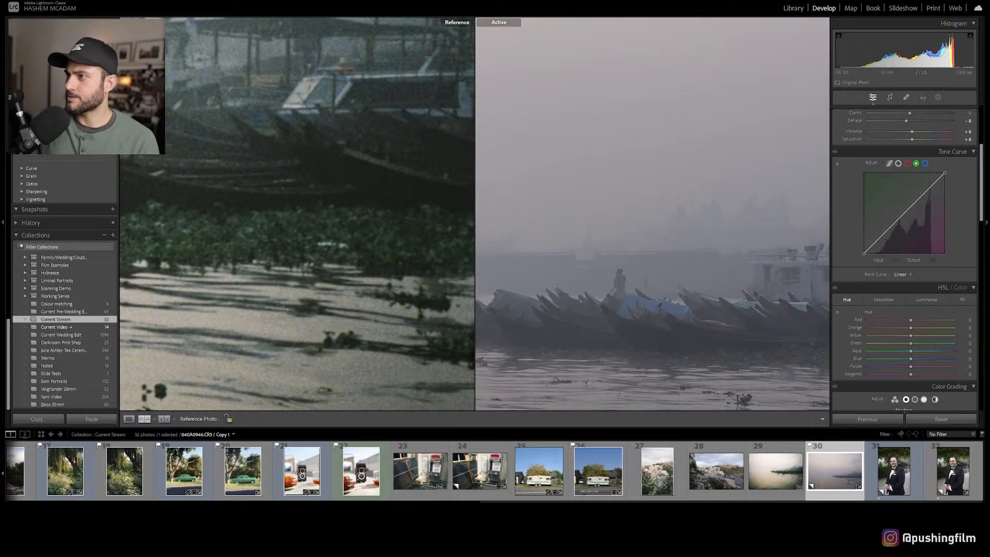
click(907, 162)
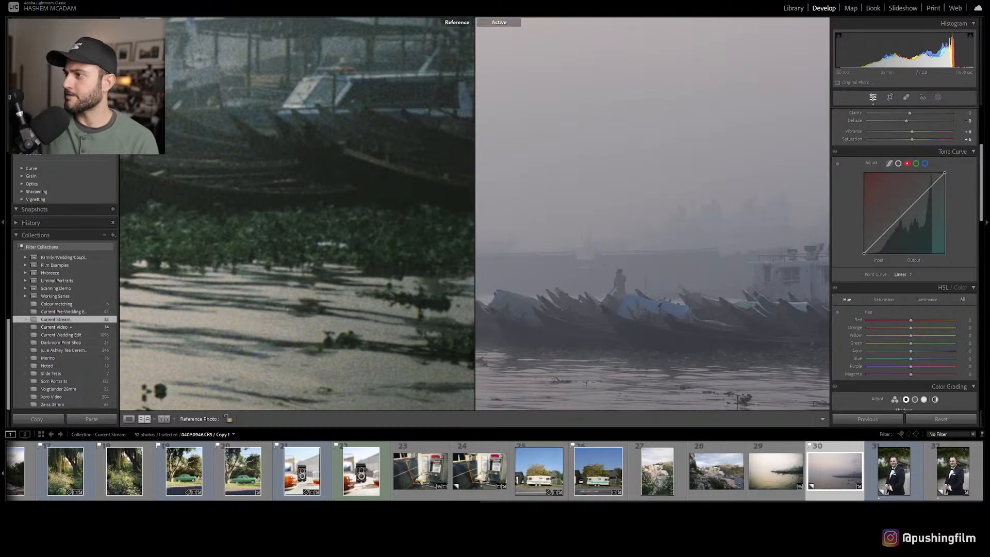
drag(864, 253, 866, 253)
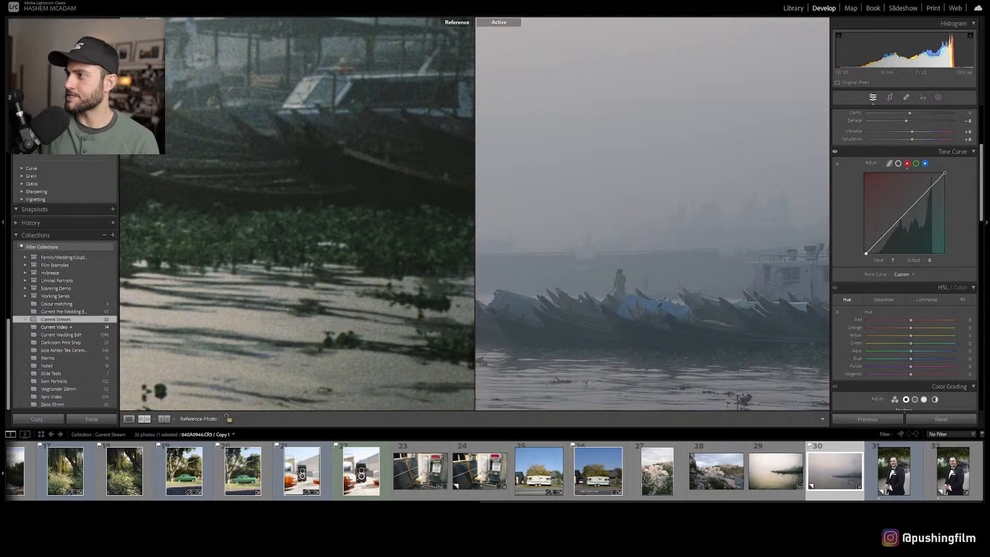
click(925, 163)
drag(864, 253, 866, 253)
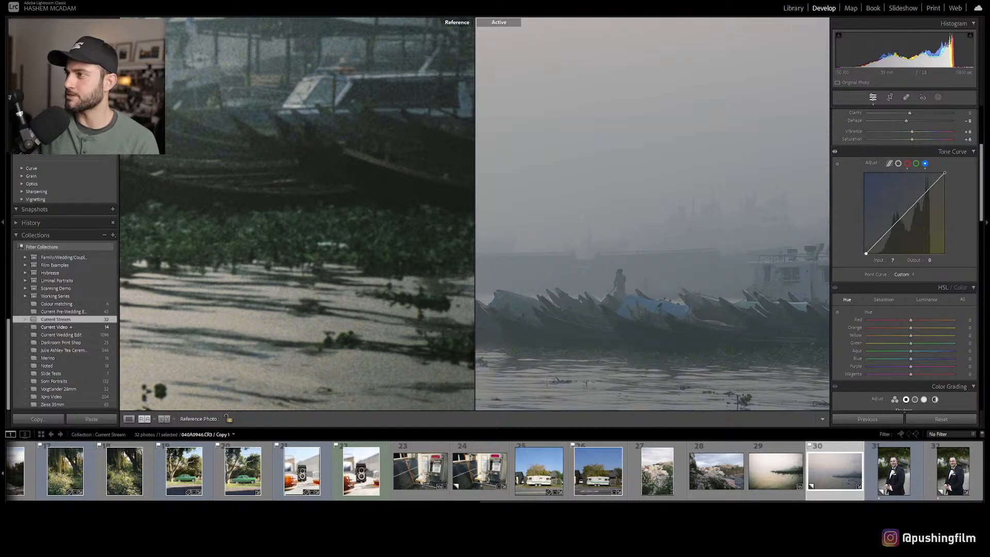
- Lift the RGB tone curve's black point to output 7, hold down the deep shadows and raise the lower midtones
click(898, 163)
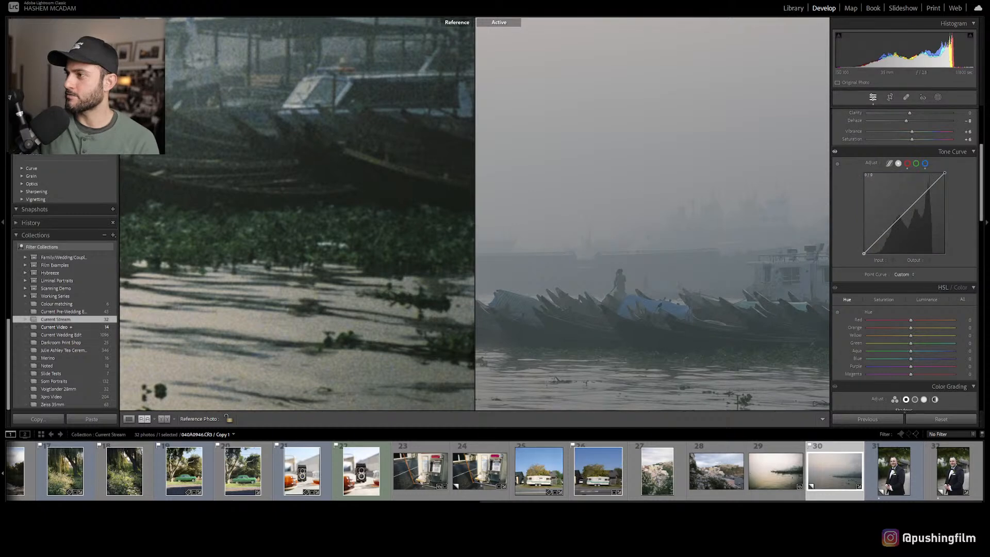
drag(864, 253, 885, 230)
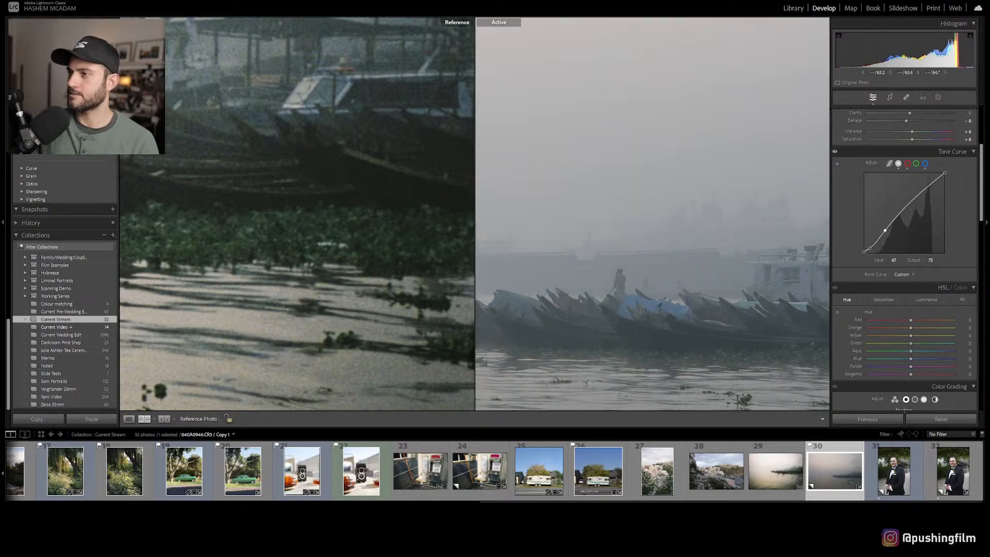
click(647, 283)
click(330, 242)
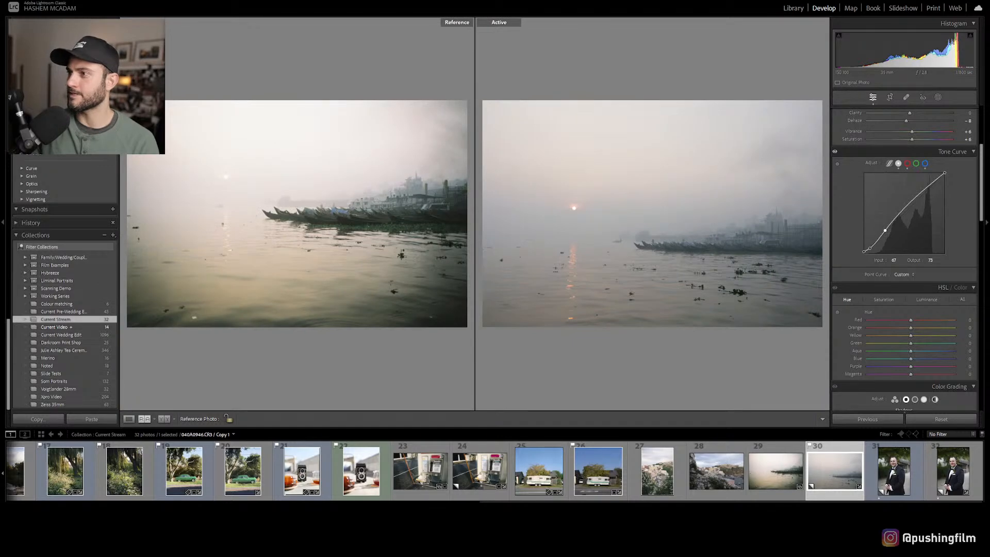
drag(885, 230, 864, 251)
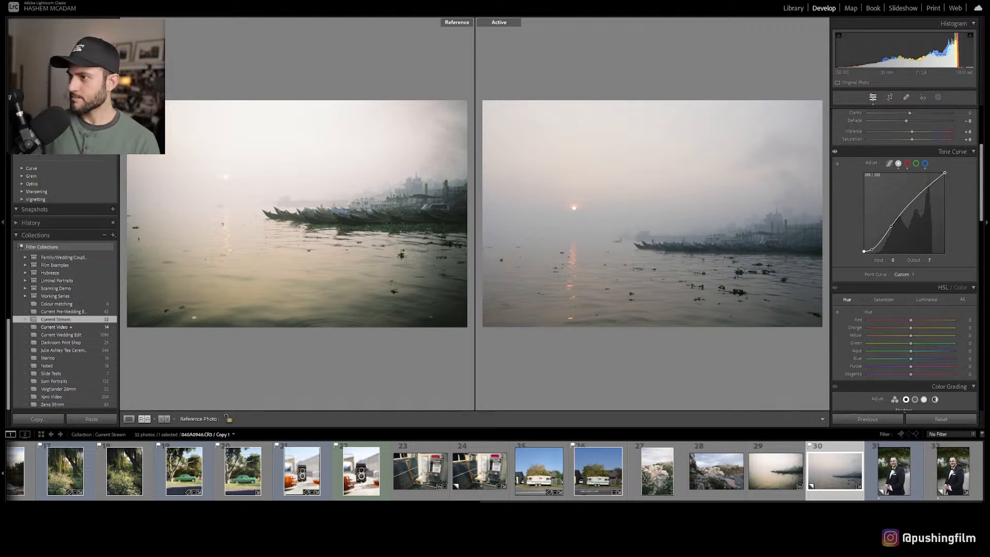
scroll(904, 257, down, 2)
scroll(904, 258, up, 2)
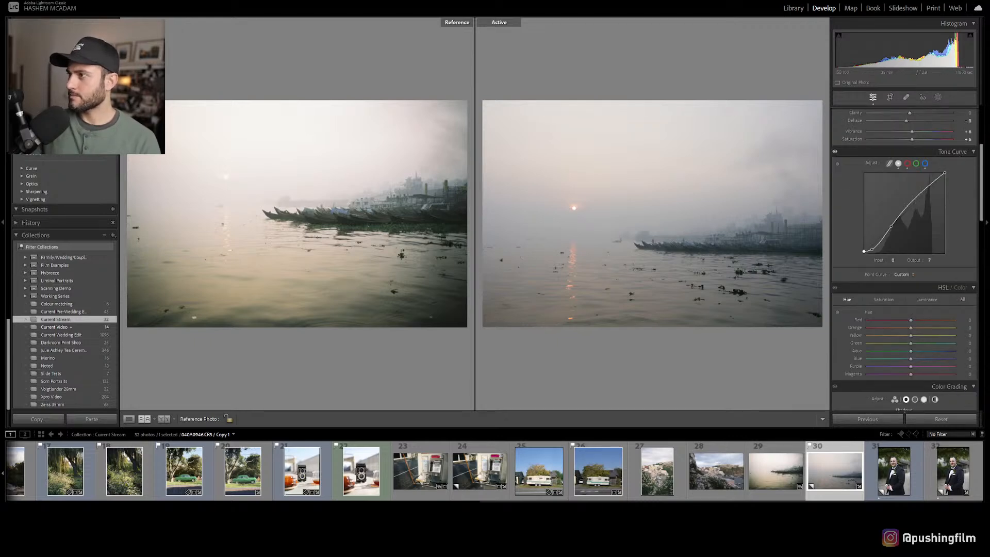
- Add green tone curve points at input 40, output 42 and at input 160, output 160
click(915, 163)
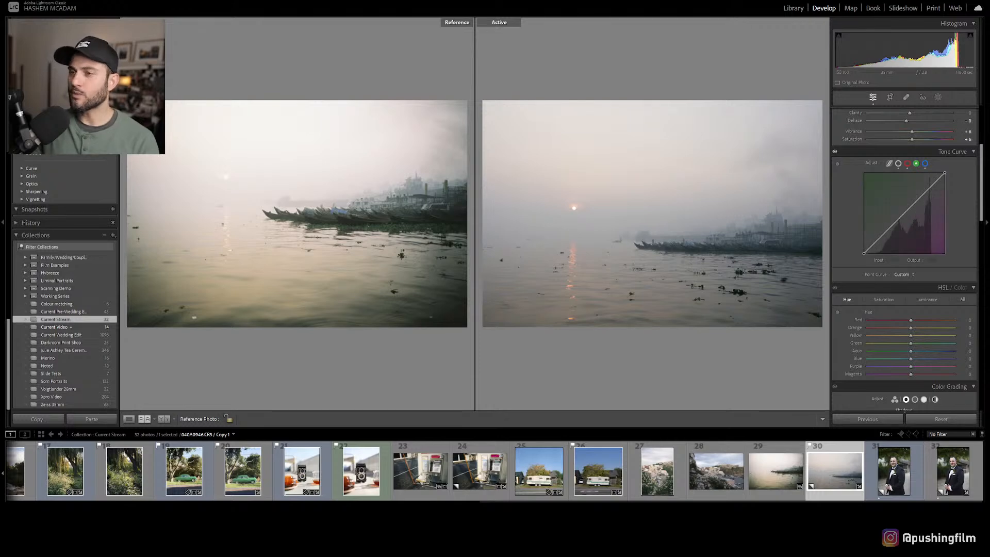
drag(896, 221, 875, 240)
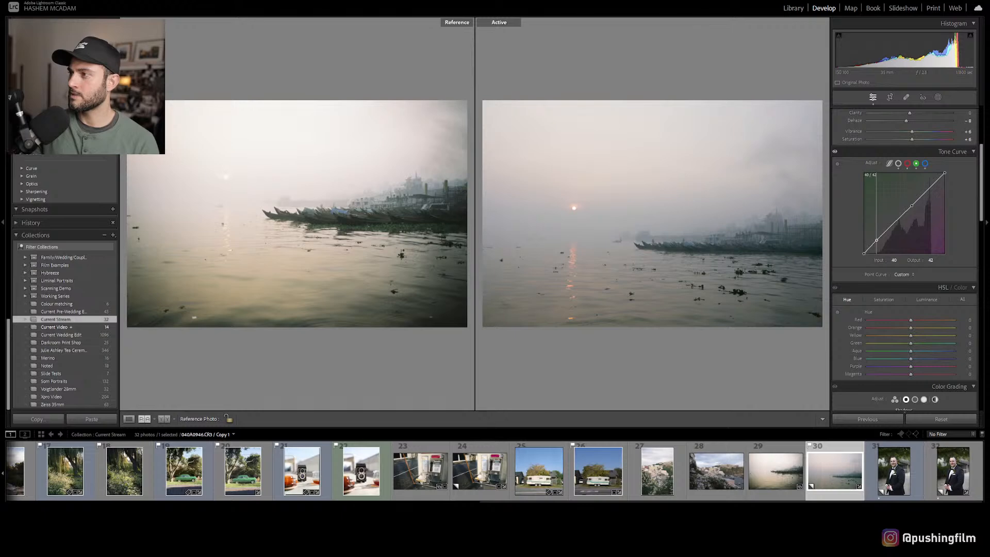
drag(911, 205, 914, 203)
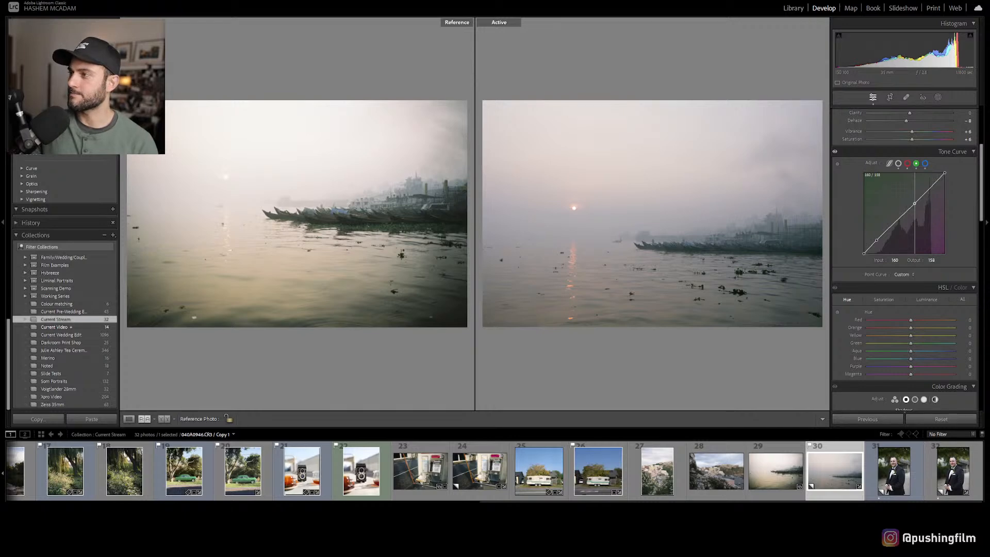
drag(914, 203, 914, 203)
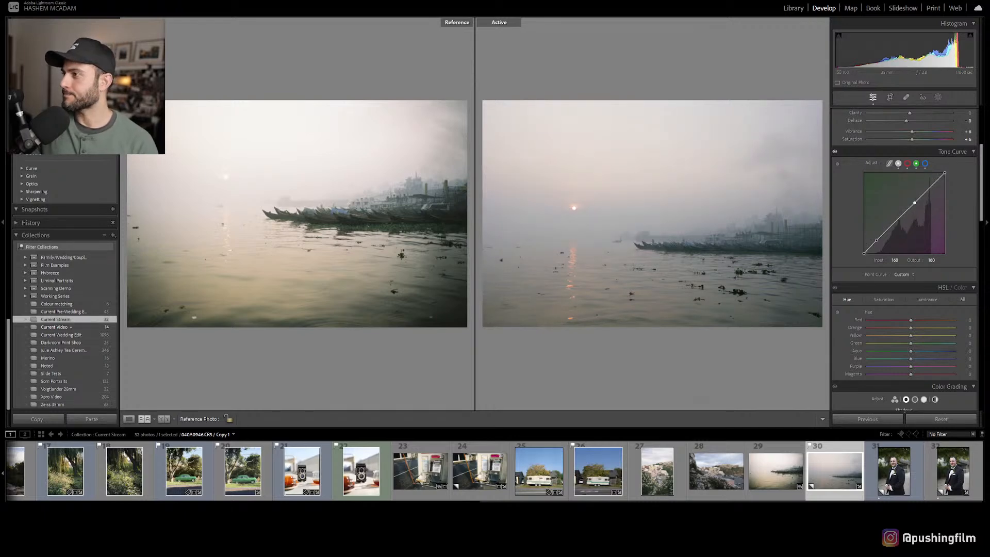
- Set the HSL hues to Orange +11, Yellow +3 and Green -8, keeping Aqua and Blue at 0
click(898, 164)
scroll(953, 212, down, 3)
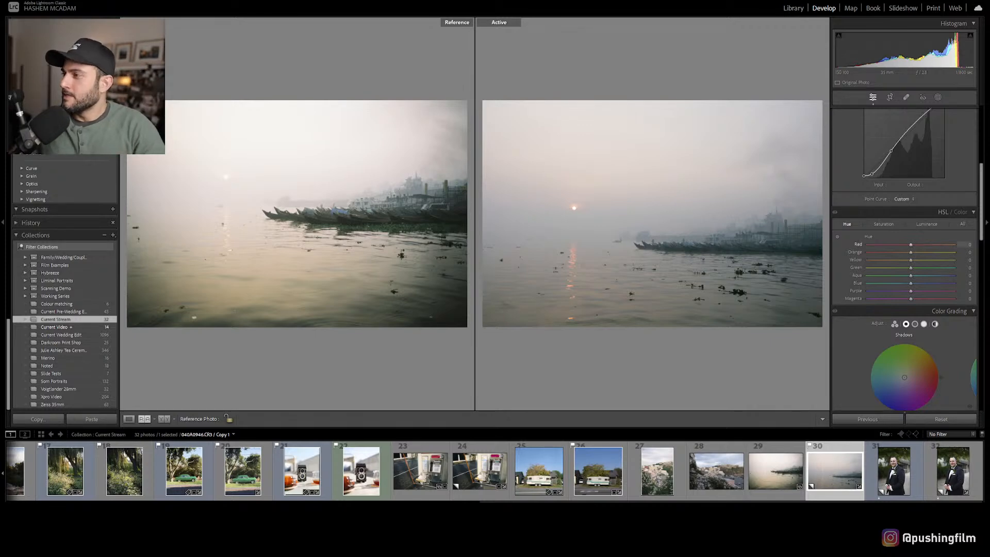
mouse_move(899, 245)
mouse_down()
mouse_move(921, 244)
mouse_move(873, 252)
mouse_move(946, 252)
mouse_move(897, 252)
mouse_move(915, 252)
mouse_up()
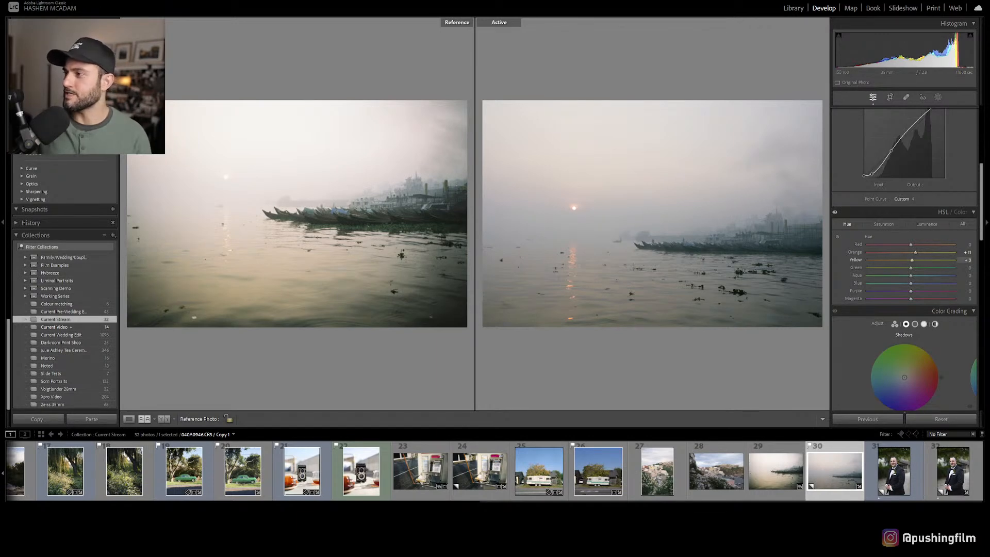
drag(910, 268, 892, 268)
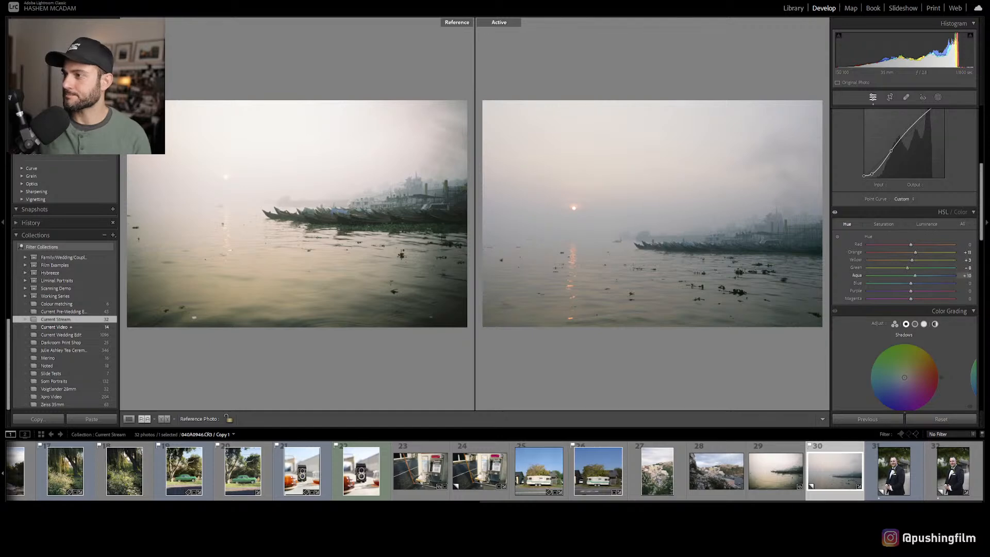
double_click(908, 276)
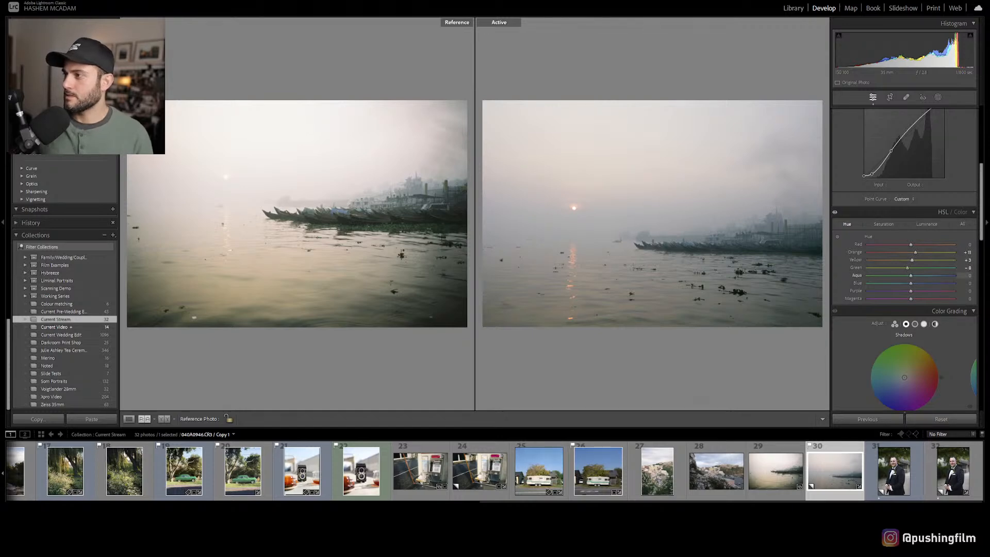
drag(893, 283, 902, 283)
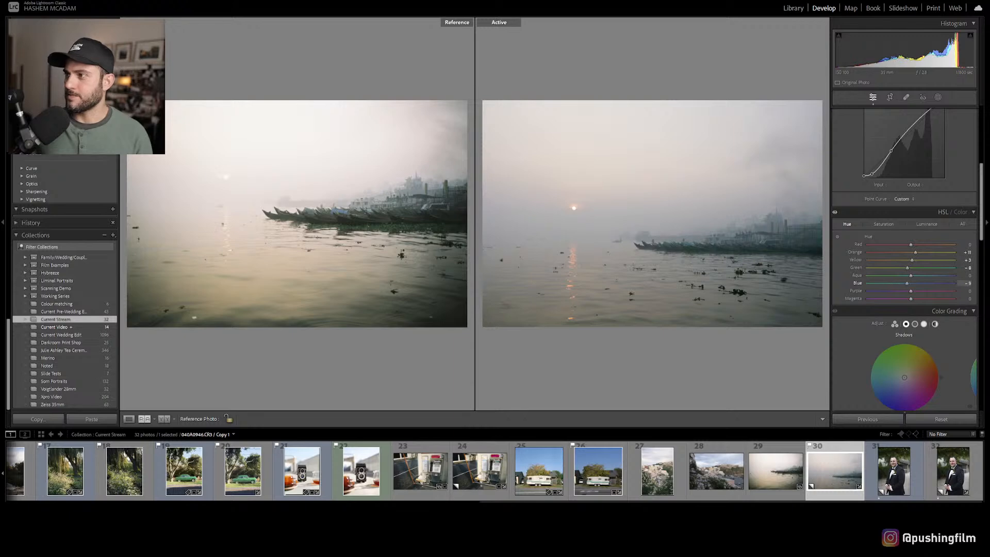
double_click(908, 283)
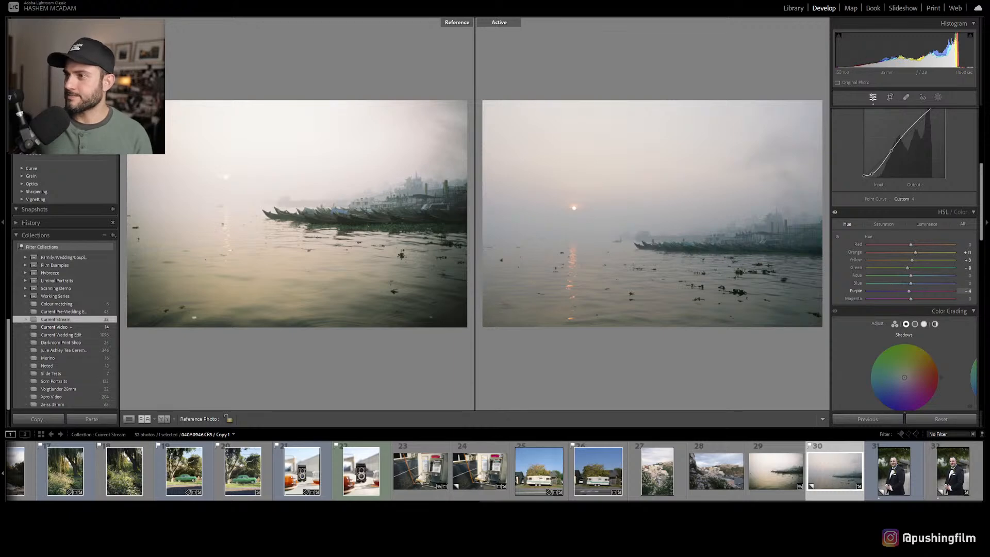
- Colour grade the shadows teal with Hue 178, Saturation 7 and Luminance -44
scroll(905, 268, down, 3)
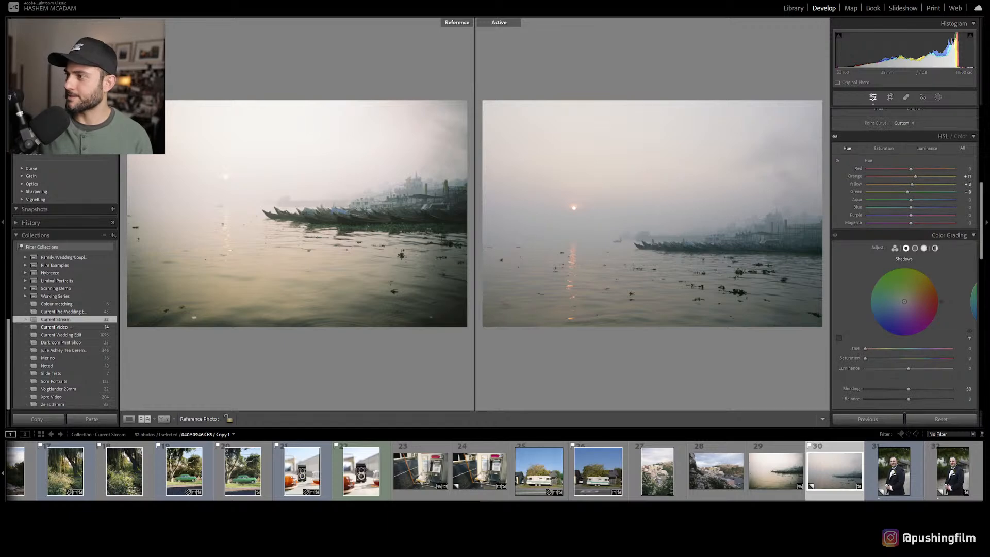
drag(905, 301, 899, 304)
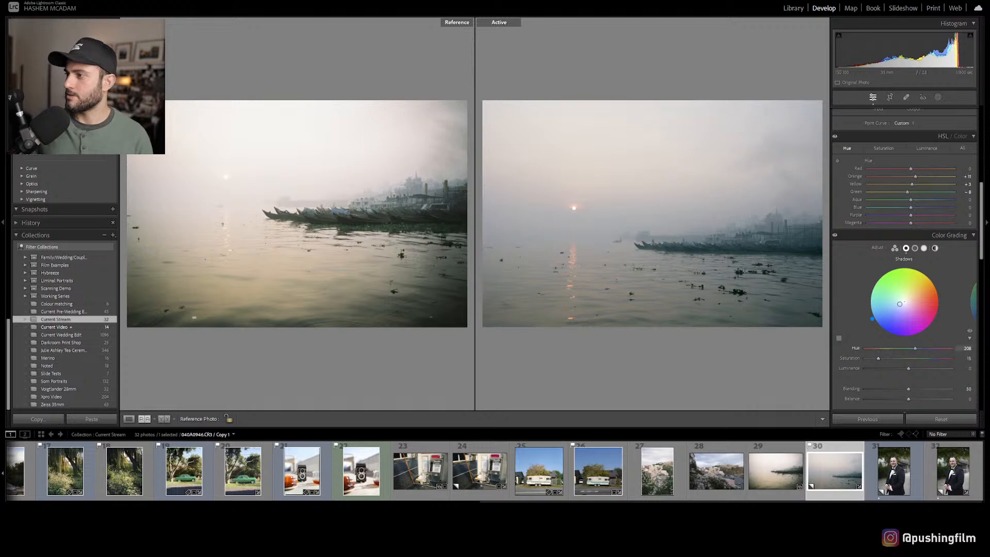
drag(878, 359, 891, 358)
drag(895, 306, 893, 300)
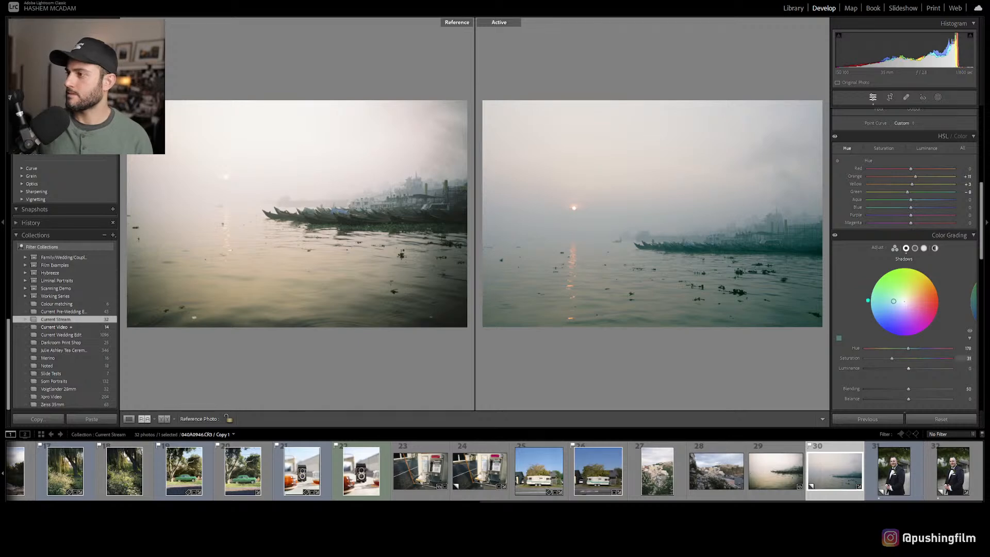
mouse_move(892, 358)
mouse_down()
mouse_move(866, 358)
mouse_move(890, 368)
mouse_up()
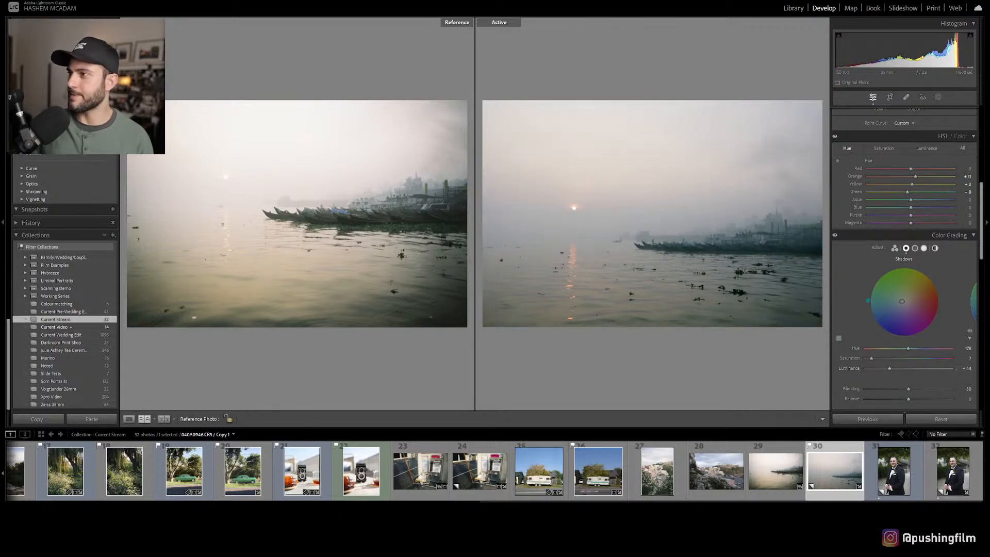
- Colour grade the midtones warm yellow with Hue 46 and Saturation 65
click(914, 248)
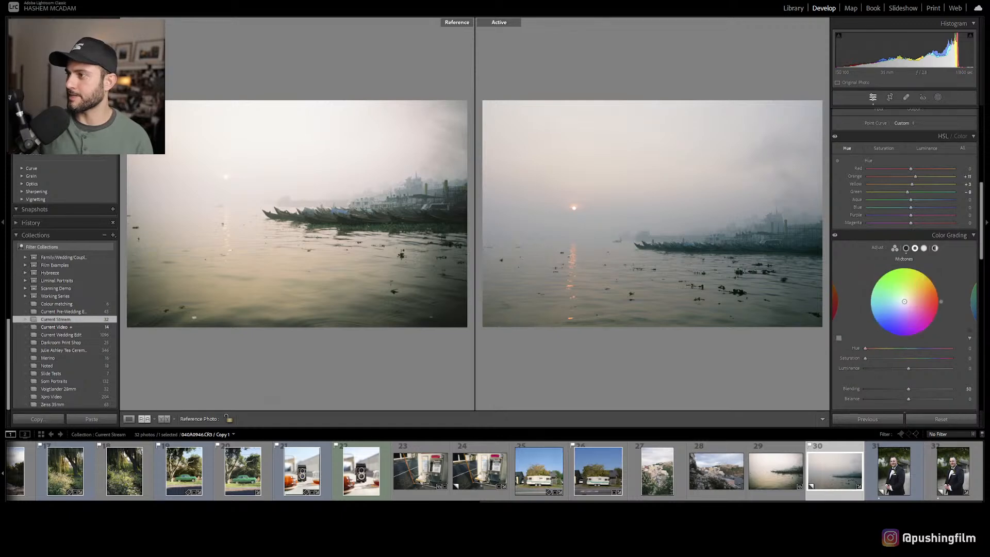
drag(904, 301, 922, 291)
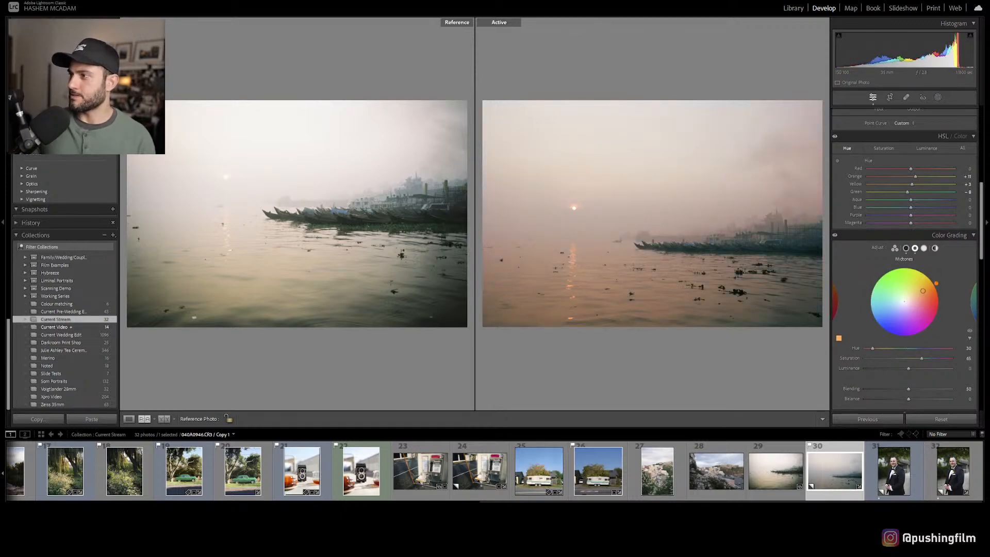
drag(922, 291, 920, 288)
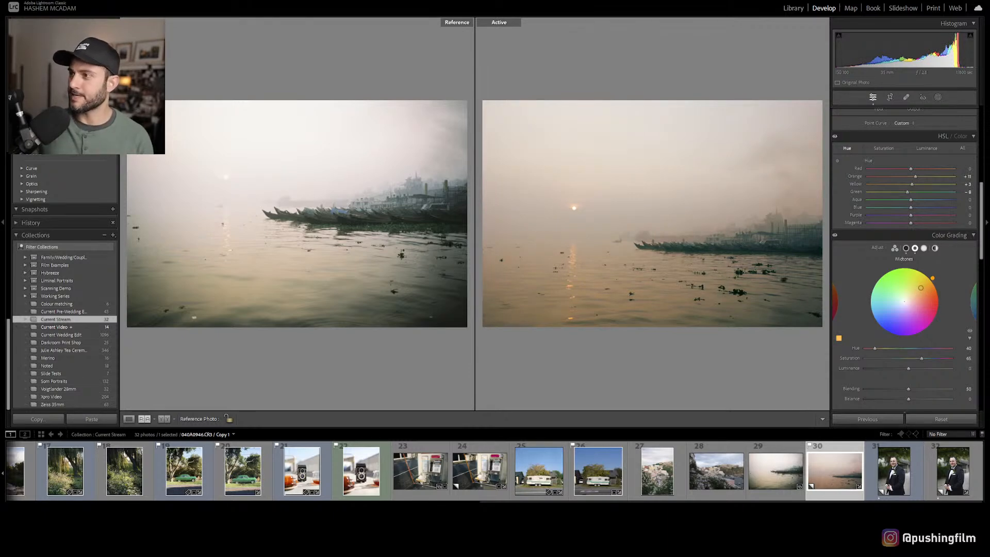
drag(920, 287, 921, 289)
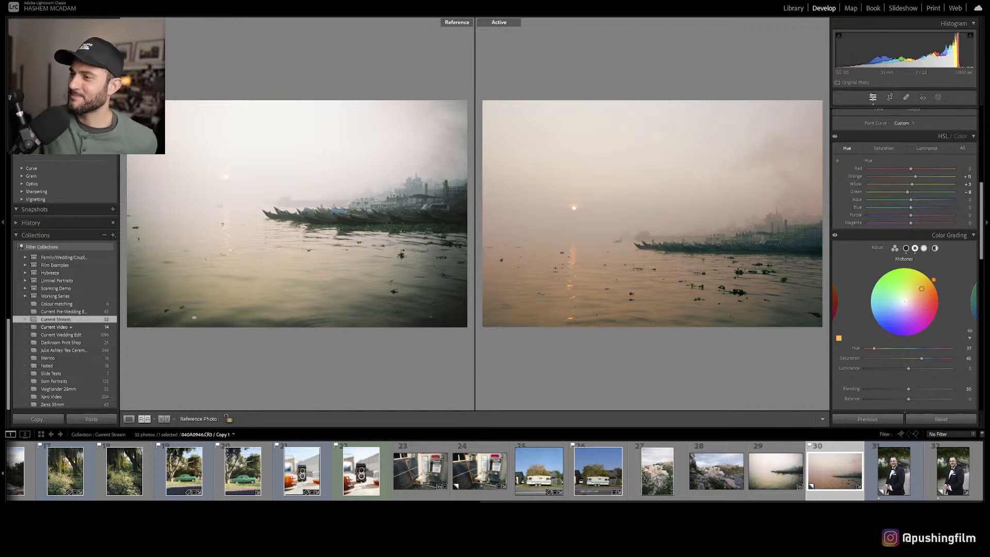
drag(921, 288, 920, 287)
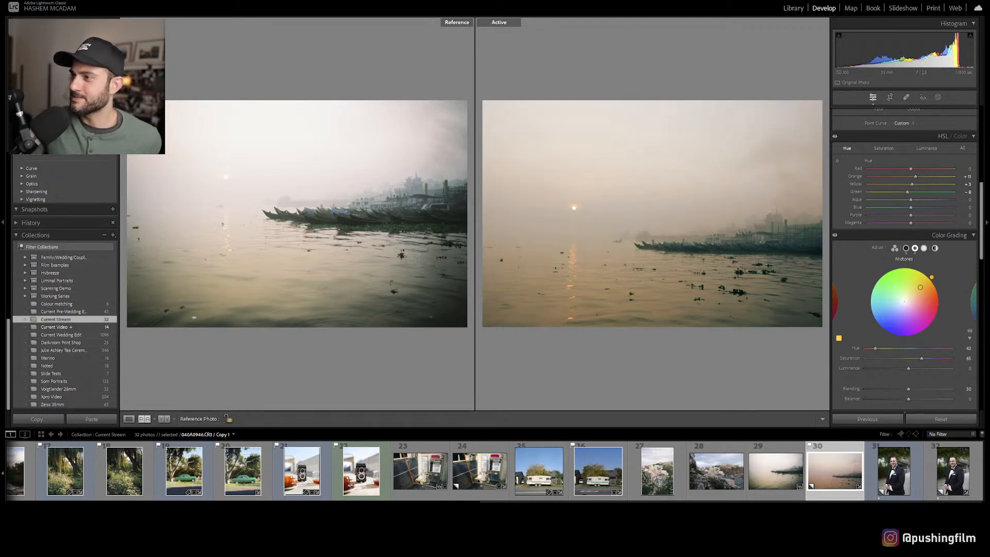
mouse_move(875, 349)
mouse_down()
mouse_move(948, 349)
mouse_move(873, 349)
mouse_up()
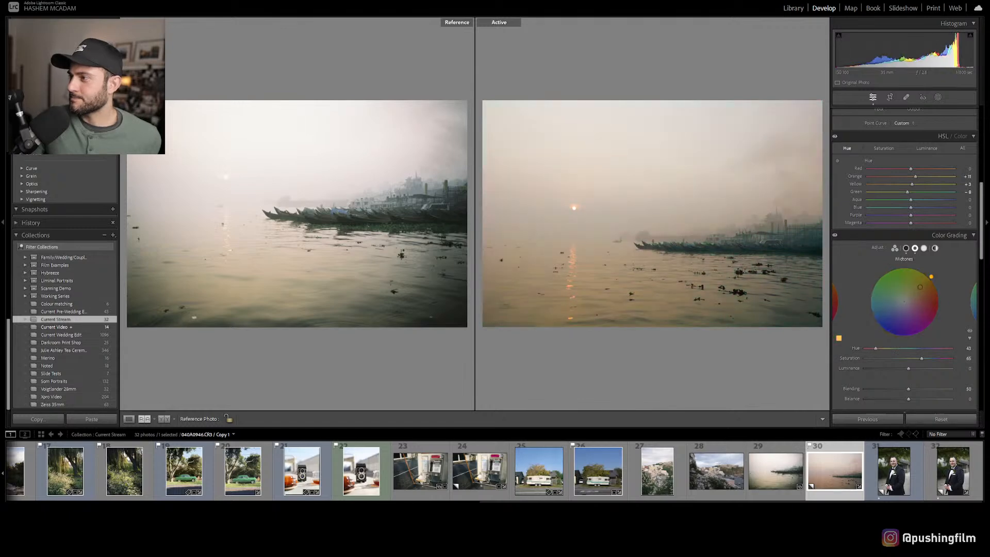
drag(935, 282, 930, 276)
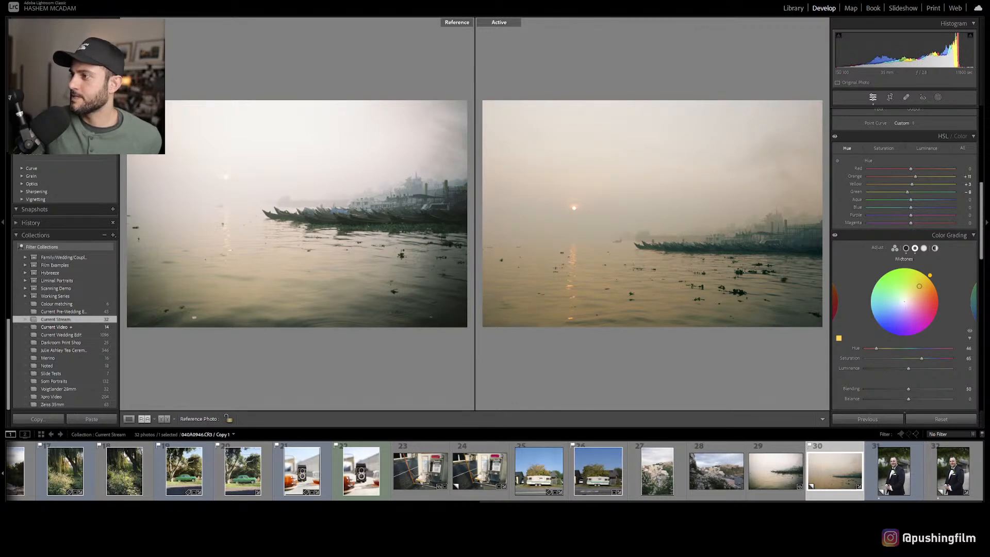
- Set the midtones' colour grading Saturation to 36 and Luminance to +52
mouse_move(918, 285)
mouse_down()
mouse_move(903, 301)
mouse_move(911, 294)
mouse_up()
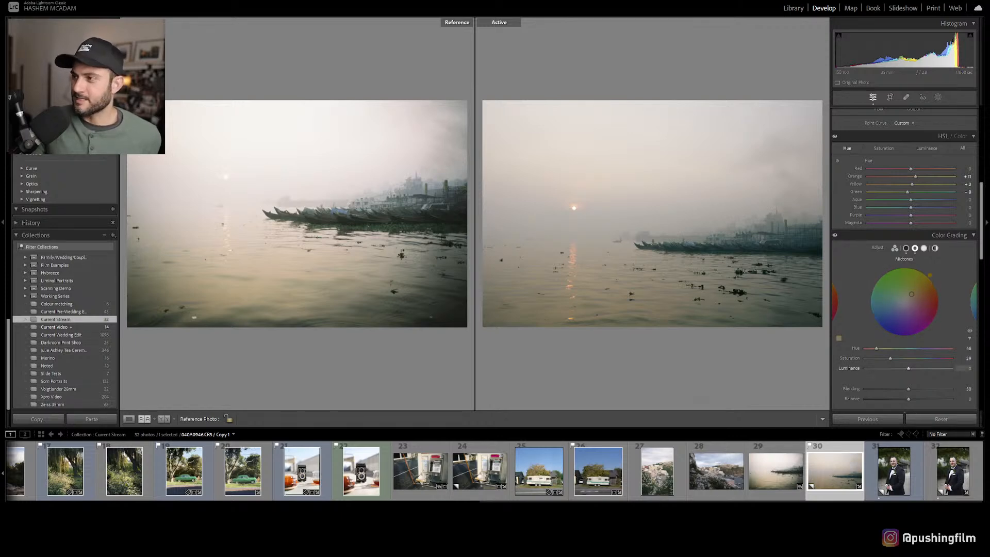
drag(908, 368, 931, 369)
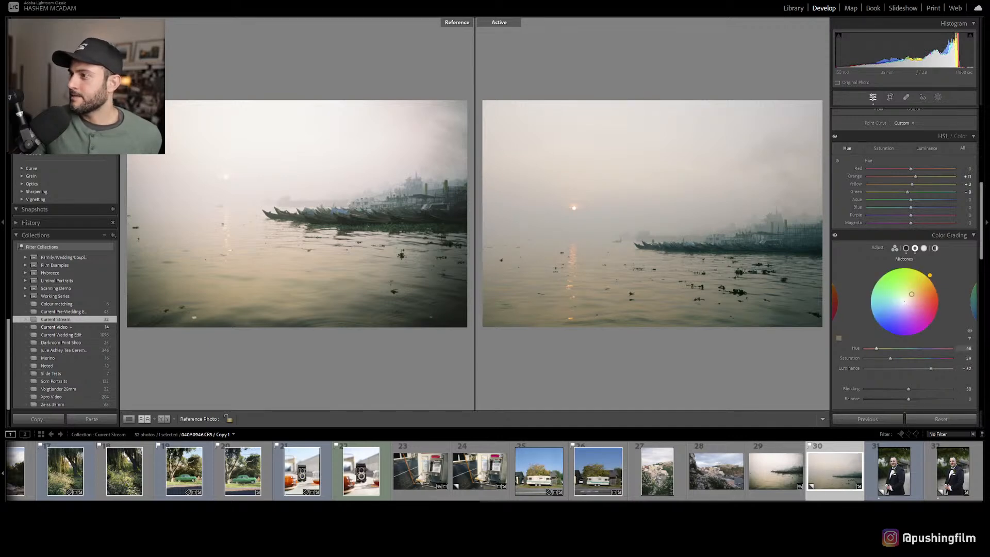
drag(889, 358, 898, 358)
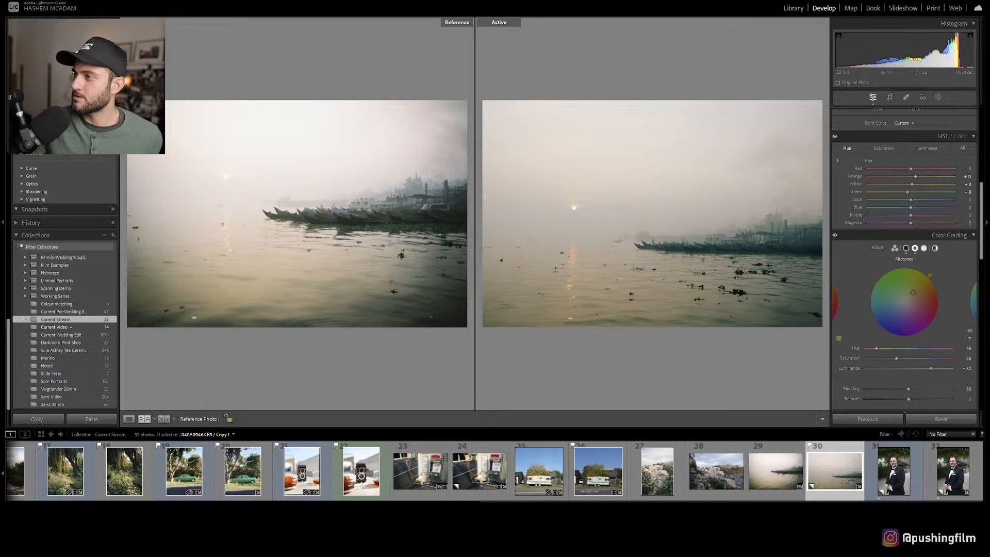
- Set the Exposure to +0.70 and colour grade the highlights faint pink with Hue 331, Saturation 4 and Luminance +27
scroll(905, 258, up, 5)
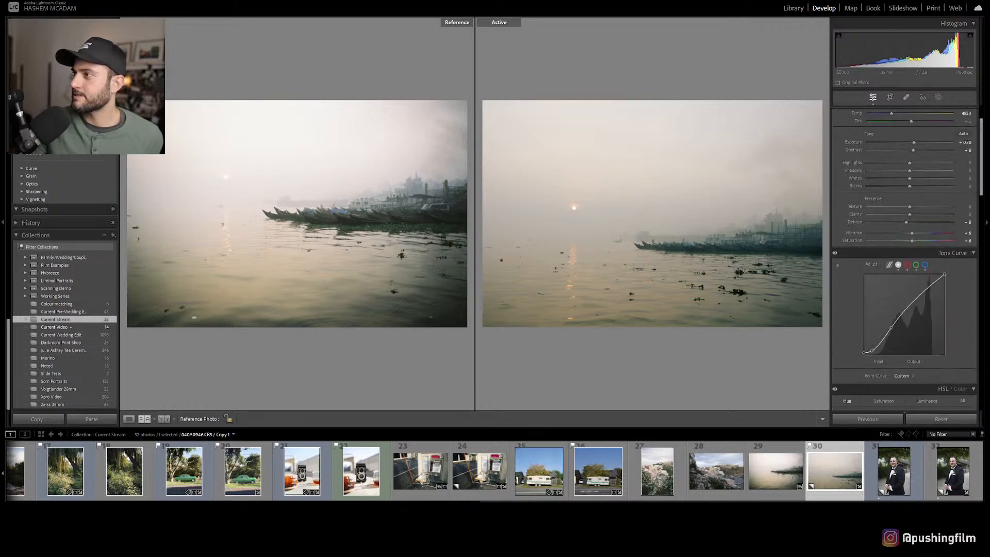
drag(913, 142, 915, 143)
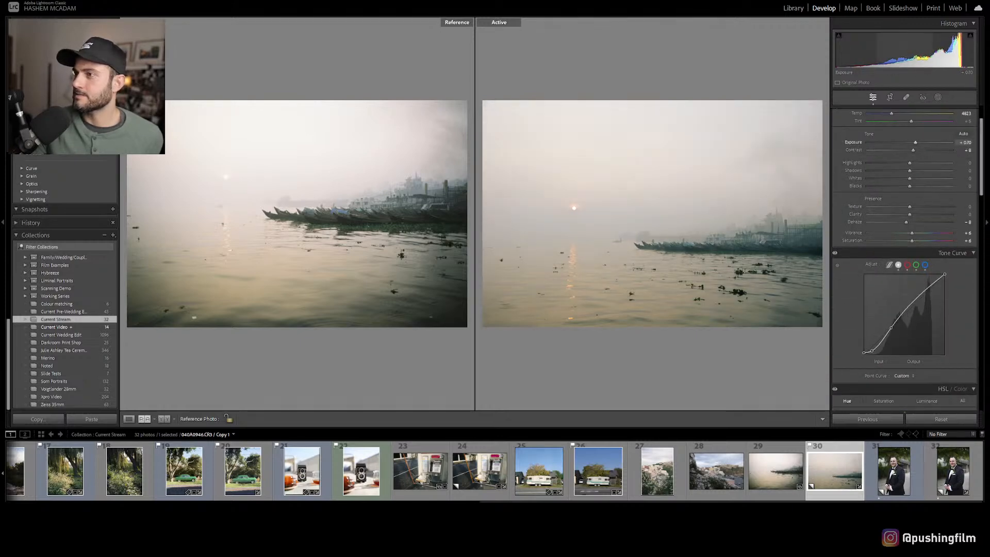
scroll(905, 257, down, 1)
scroll(904, 257, down, 6)
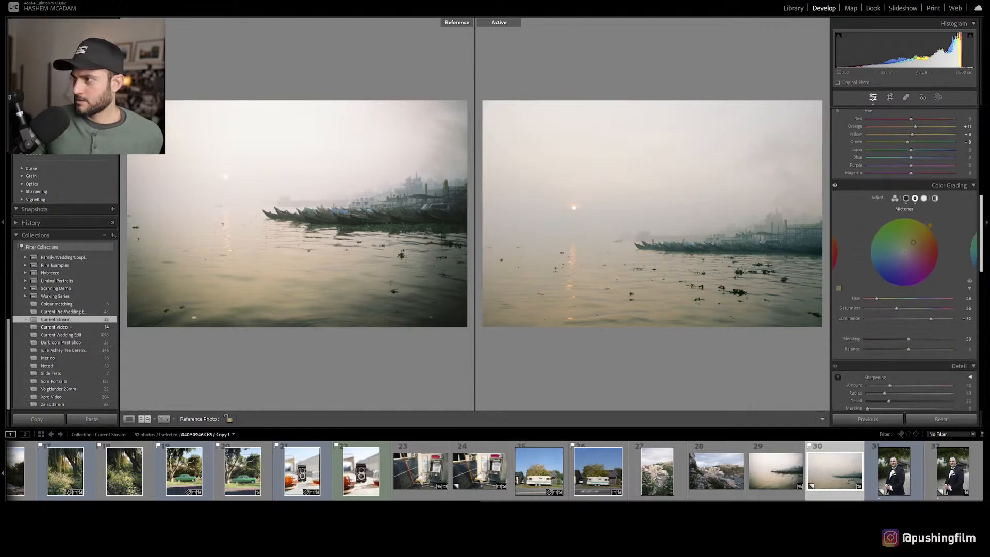
scroll(905, 258, up, 1)
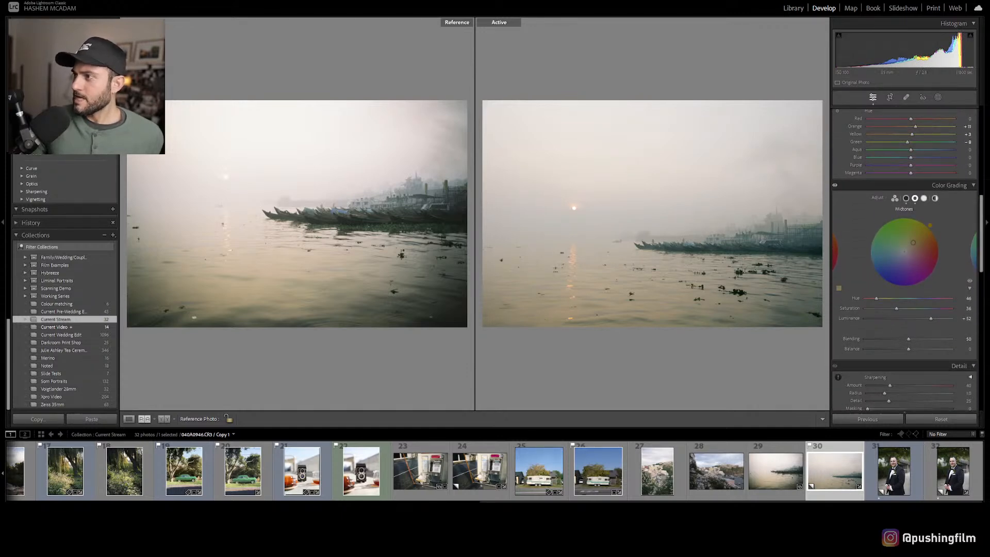
click(923, 198)
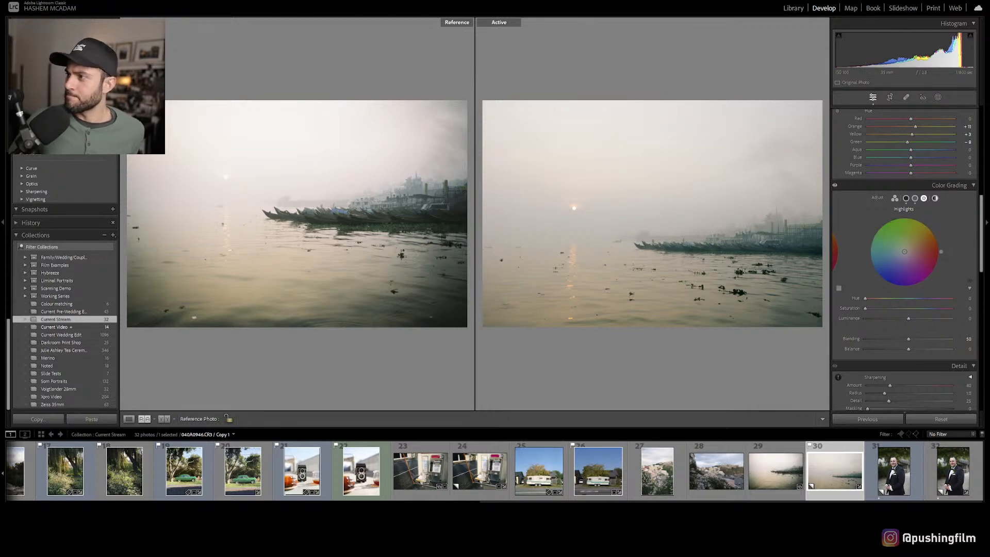
drag(904, 252, 908, 256)
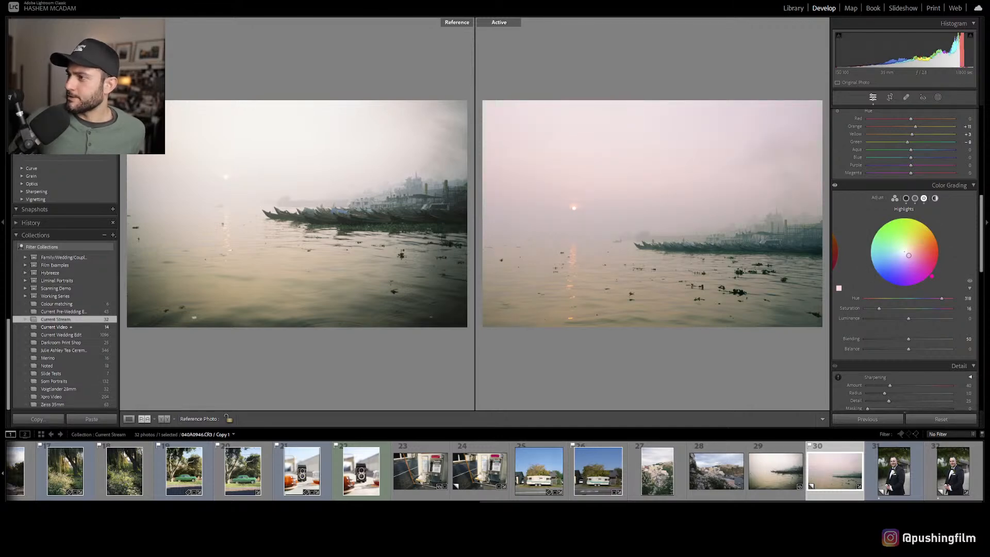
drag(908, 255, 905, 252)
double_click(849, 308)
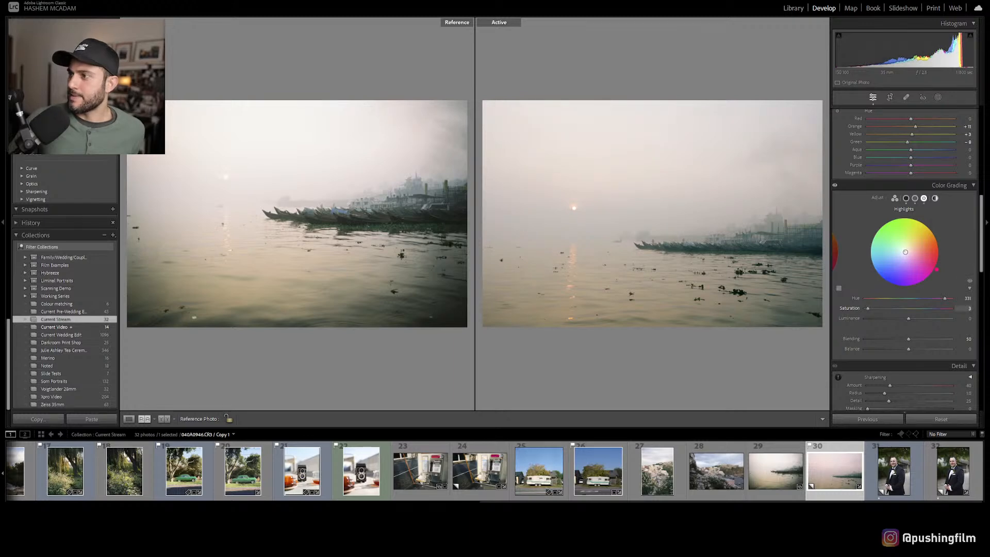
drag(908, 319, 919, 318)
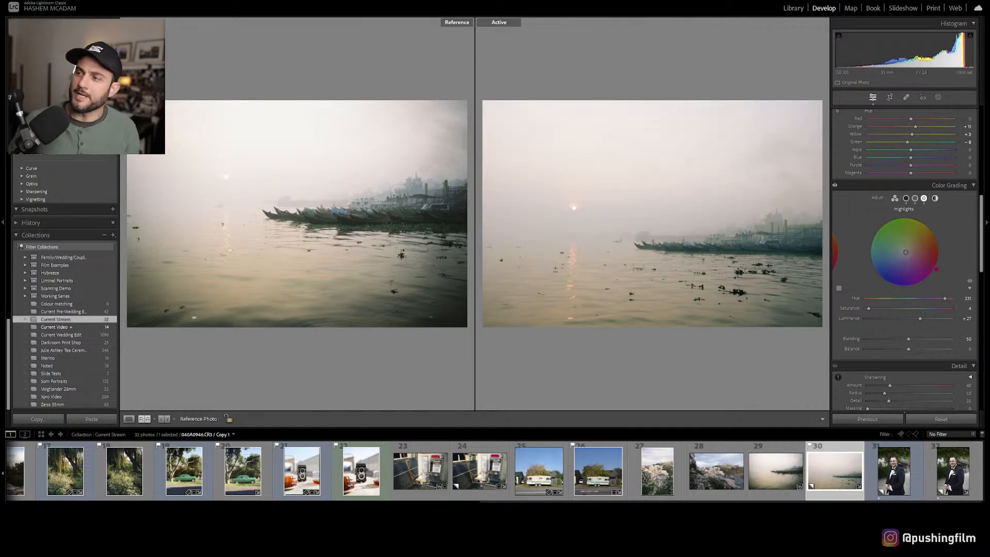
- Set the sharpening Amount to 14 and disable the lens profile corrections after trying a reduced Vignetting correction
scroll(905, 232, down, 3)
drag(889, 309, 875, 309)
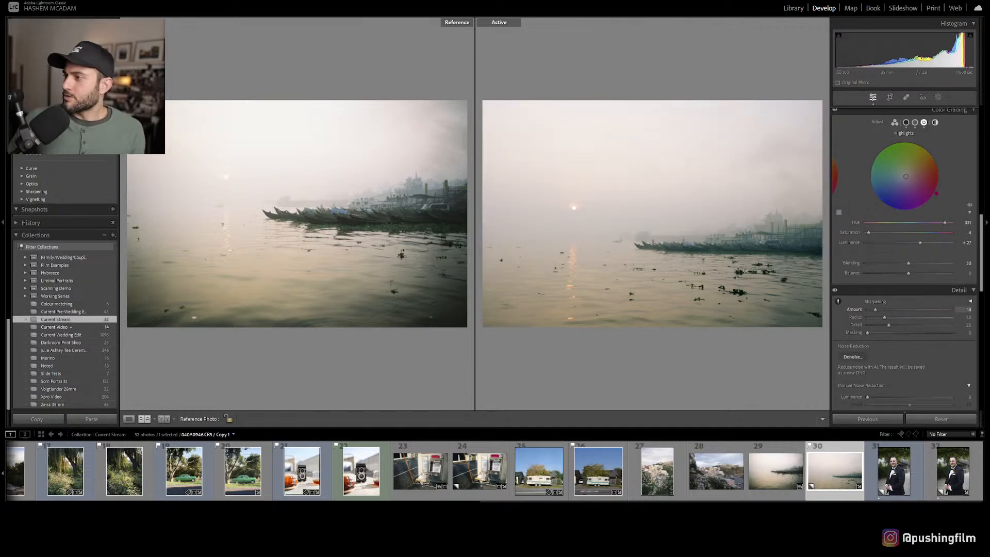
scroll(904, 258, down, 10)
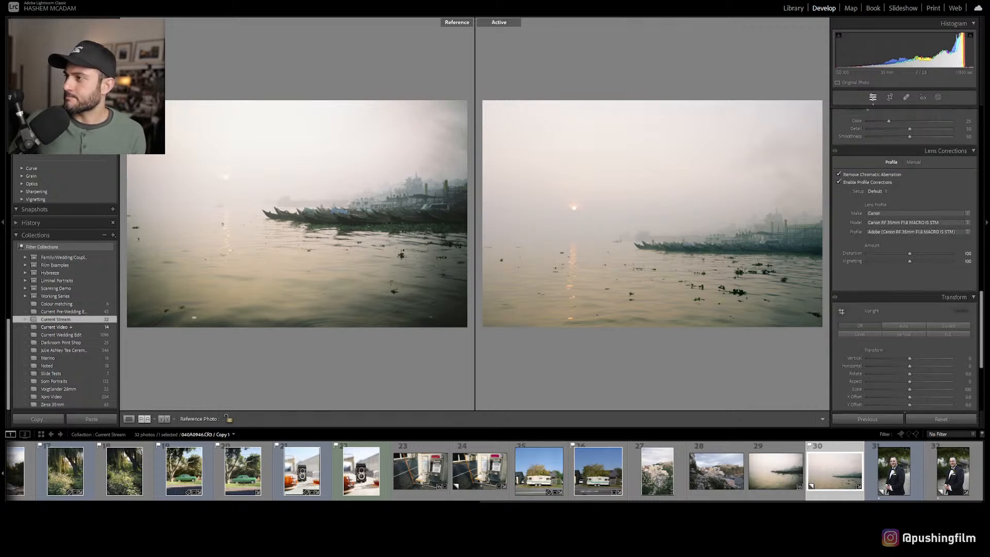
click(838, 182)
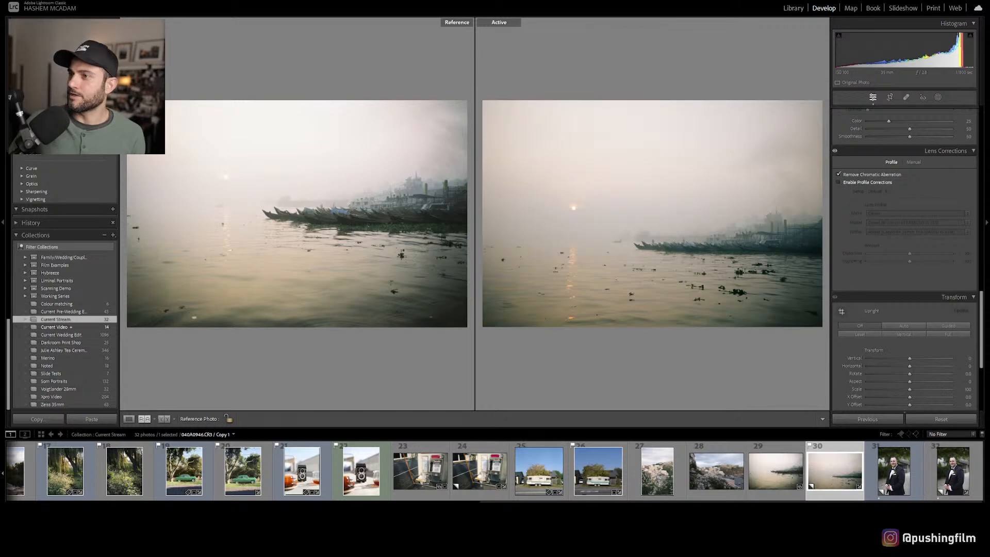
click(838, 181)
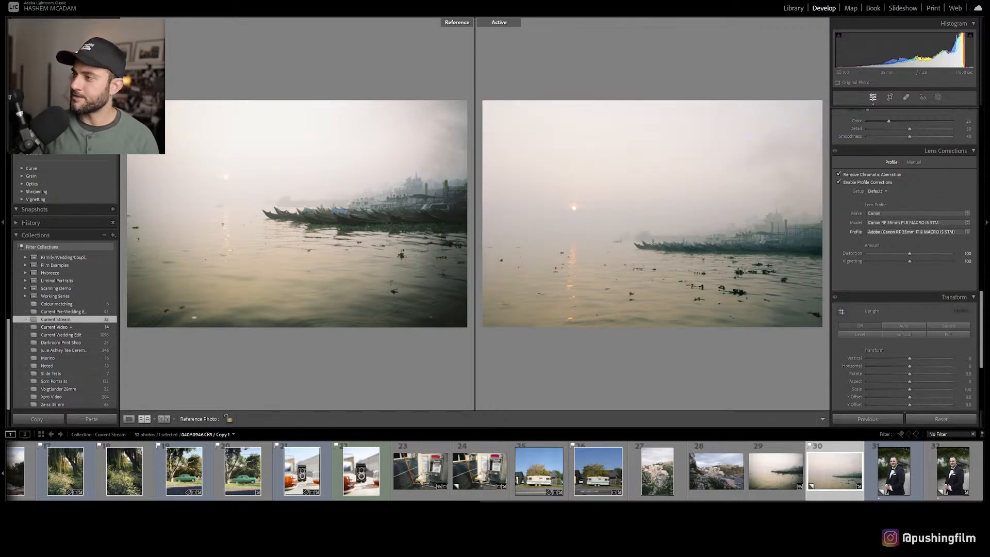
drag(910, 261, 899, 260)
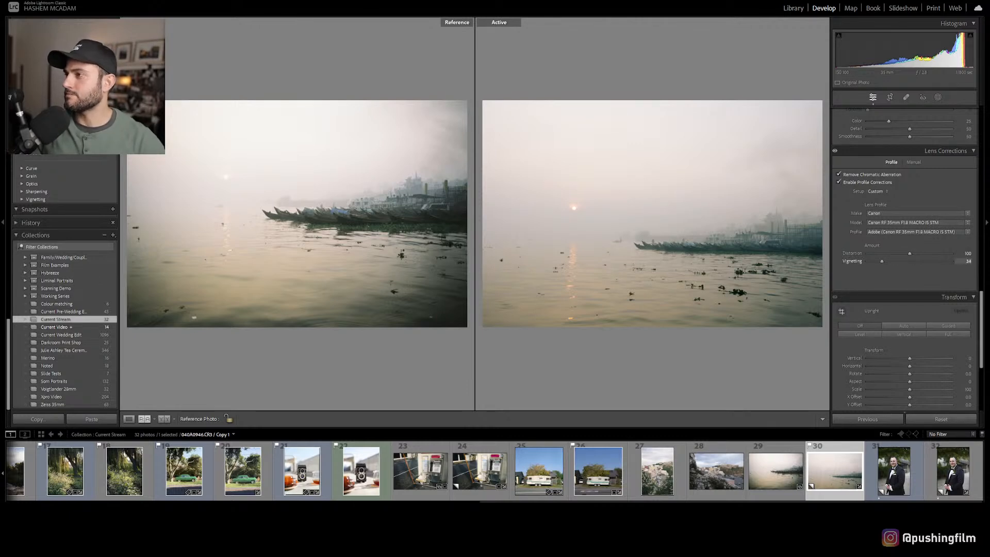
click(839, 182)
- Compare the grain with the reference up close and set grain Amount to 42, Size to 52 and Roughness to 49
scroll(904, 304, down, 6)
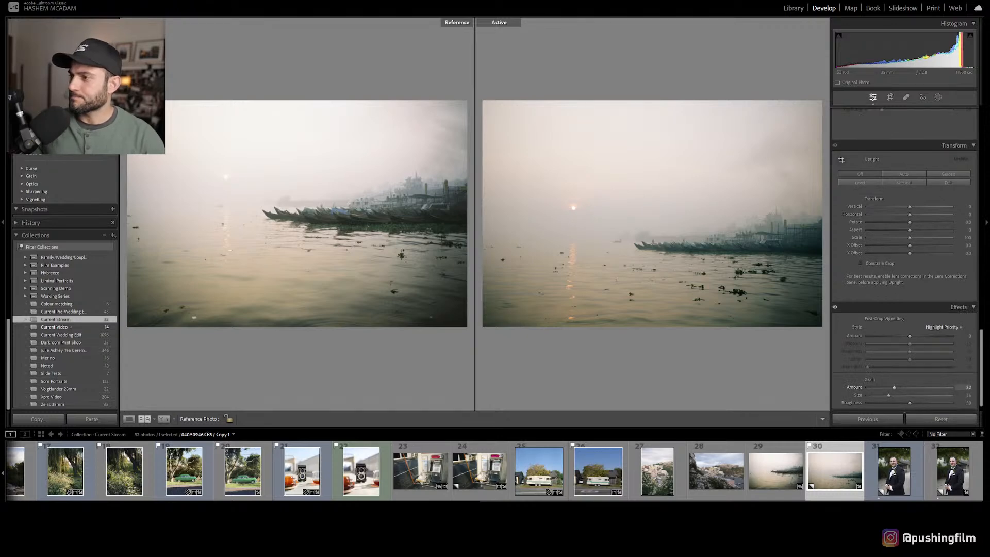
click(680, 266)
click(401, 199)
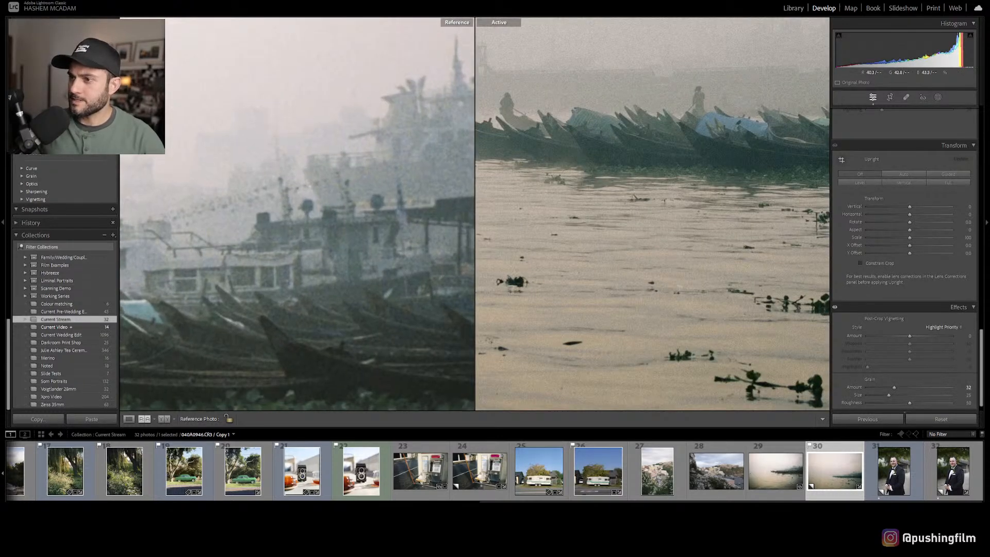
drag(401, 199, 346, 124)
drag(353, 173, 331, 150)
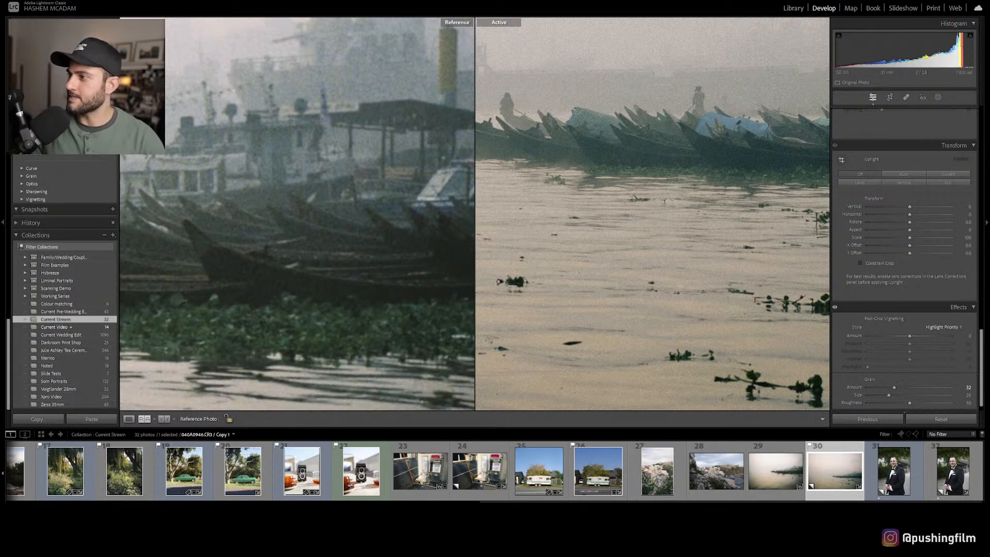
drag(889, 394, 905, 395)
key(z)
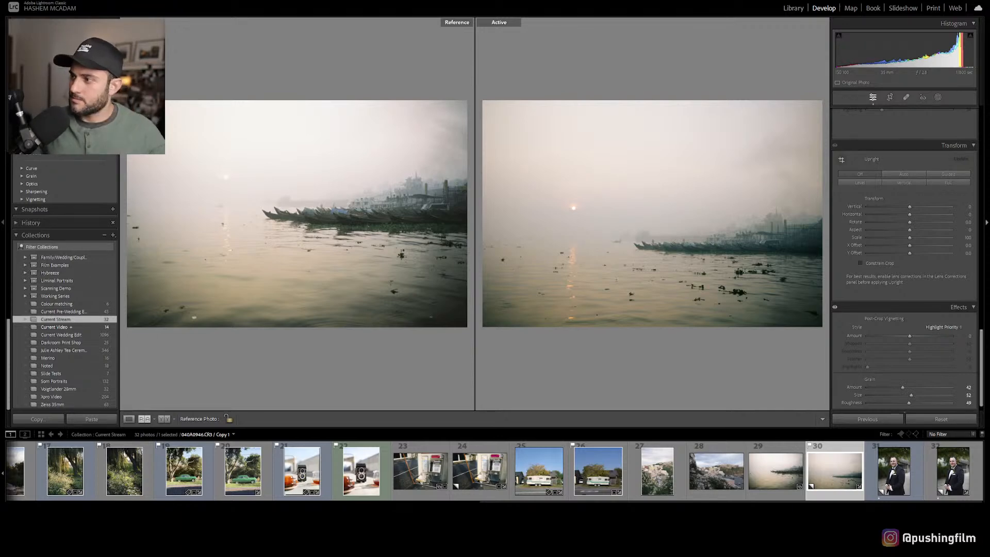
- Set the river photo's Exposure to +0.80
scroll(905, 257, up, 10)
scroll(904, 256, up, 1)
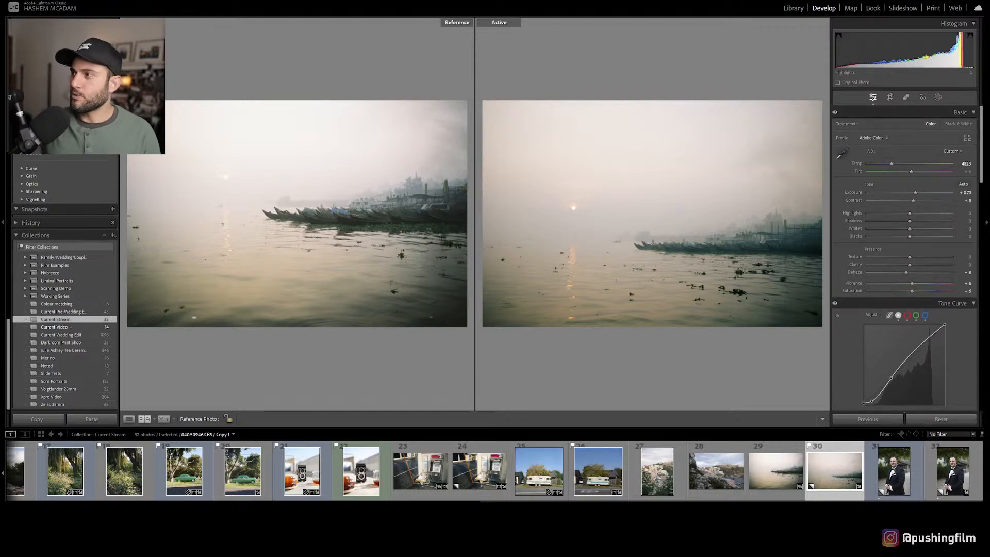
drag(915, 193, 916, 193)
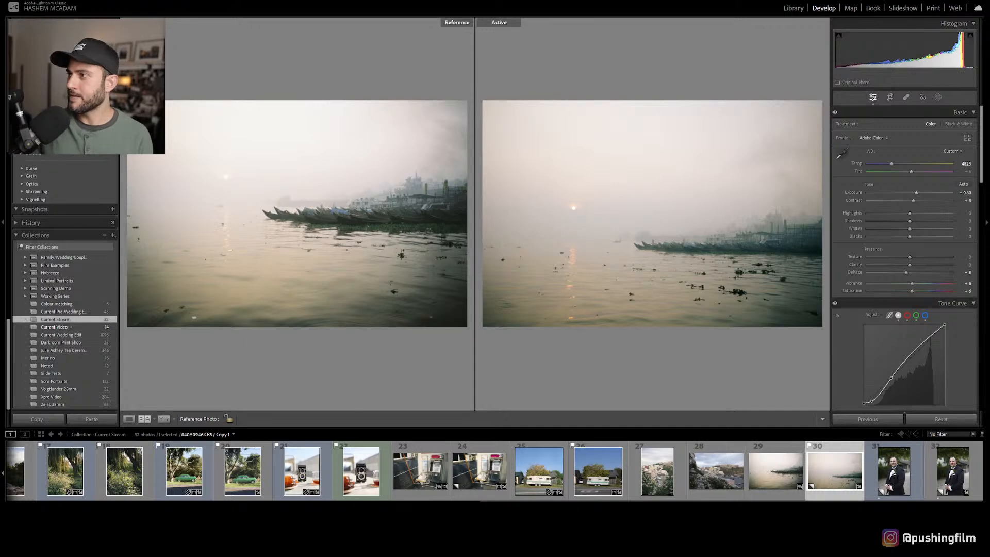
- Cool the white balance to Temp 4673 and restore the Tint after trying it at 0
drag(891, 163, 888, 163)
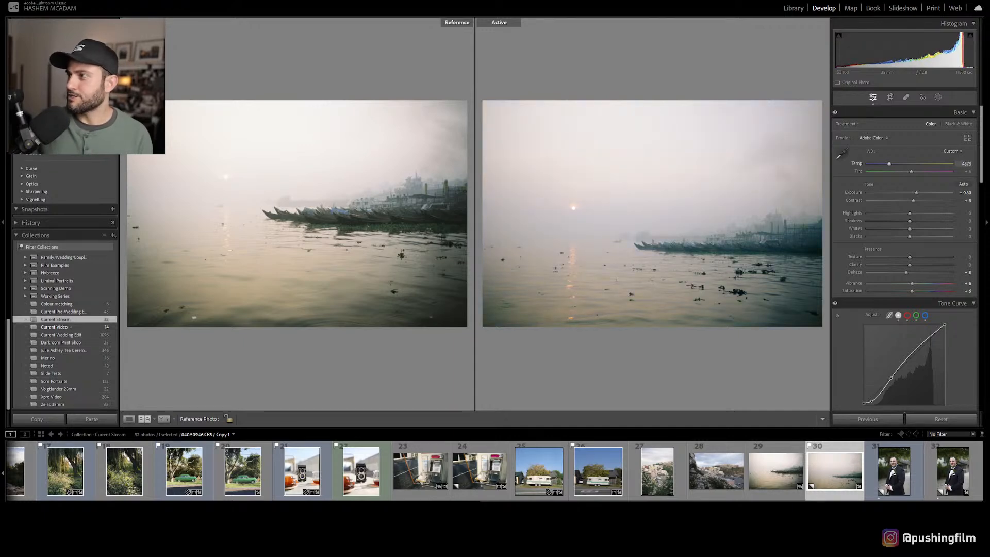
key(ctrl+z)
key(Down)
key(Down)
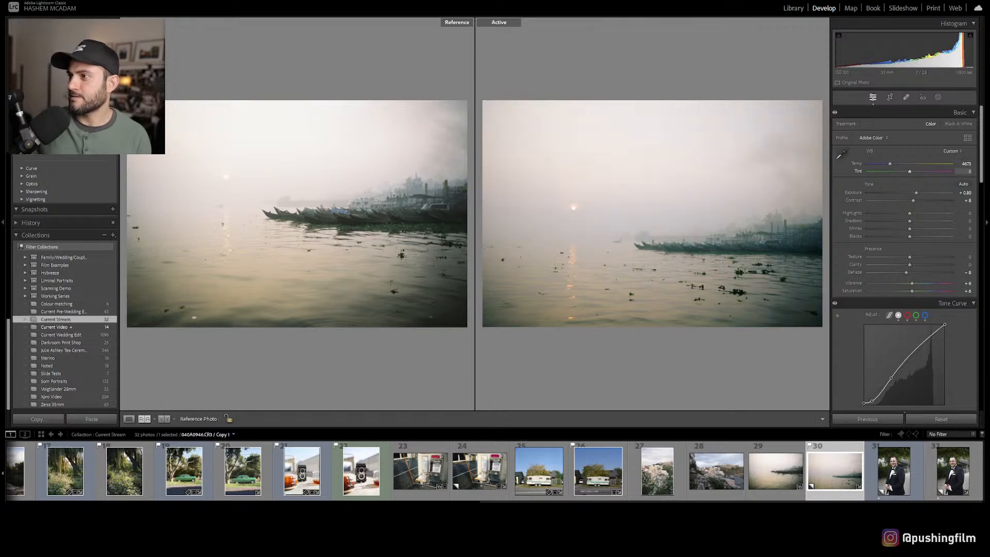
key(Up)
key(Down)
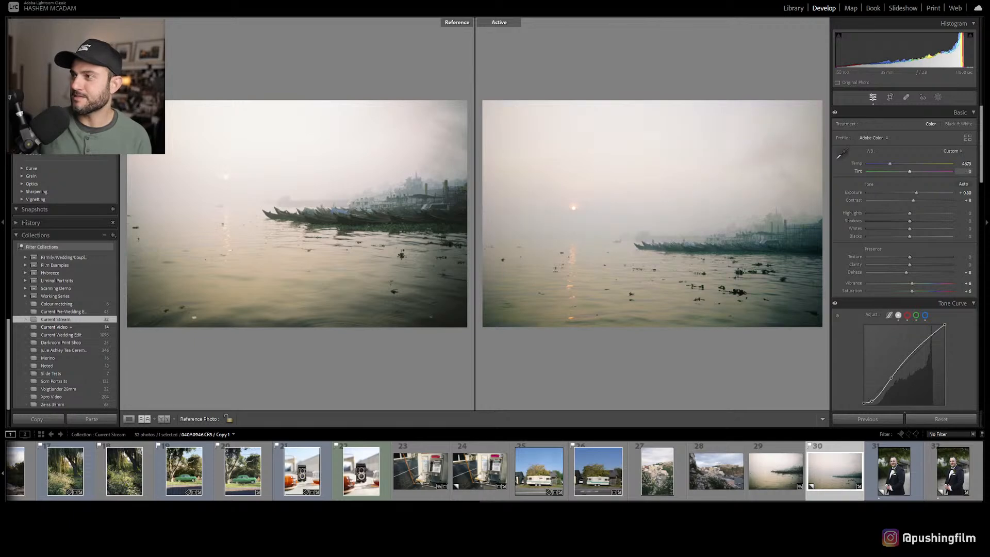
drag(963, 171, 969, 171)
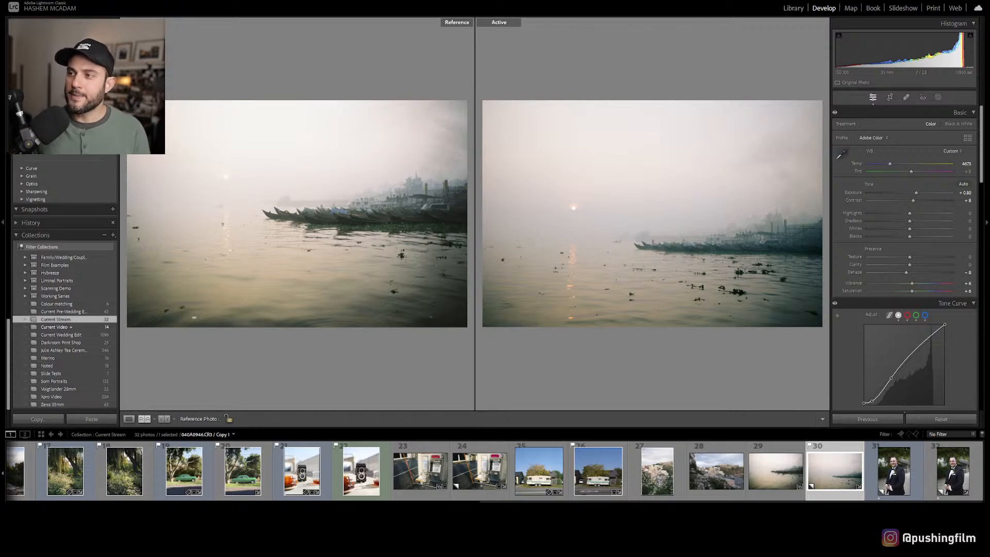
- Compare the river photo's before and after states against the reference photo
key(backslash)
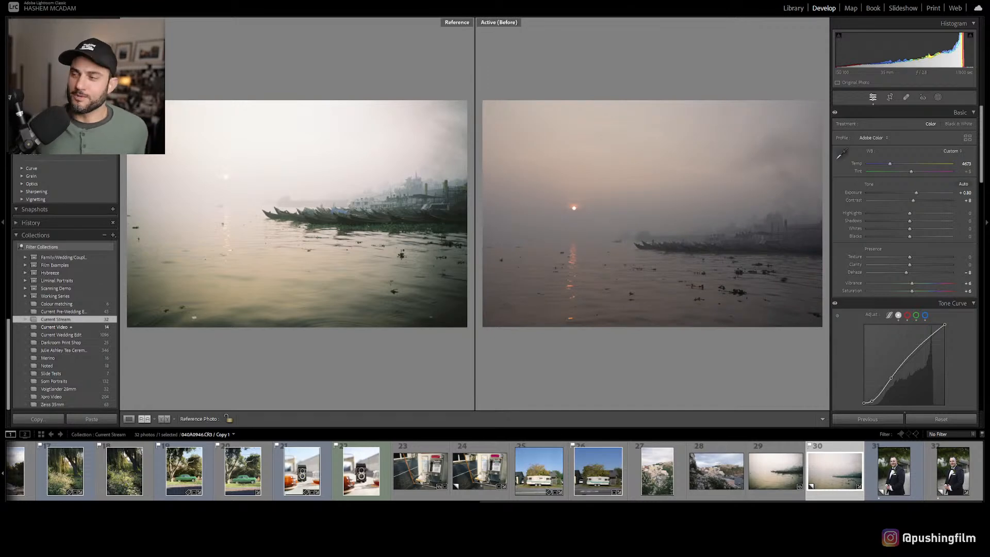
key(backslash)
key(backslash)
key(backslash)
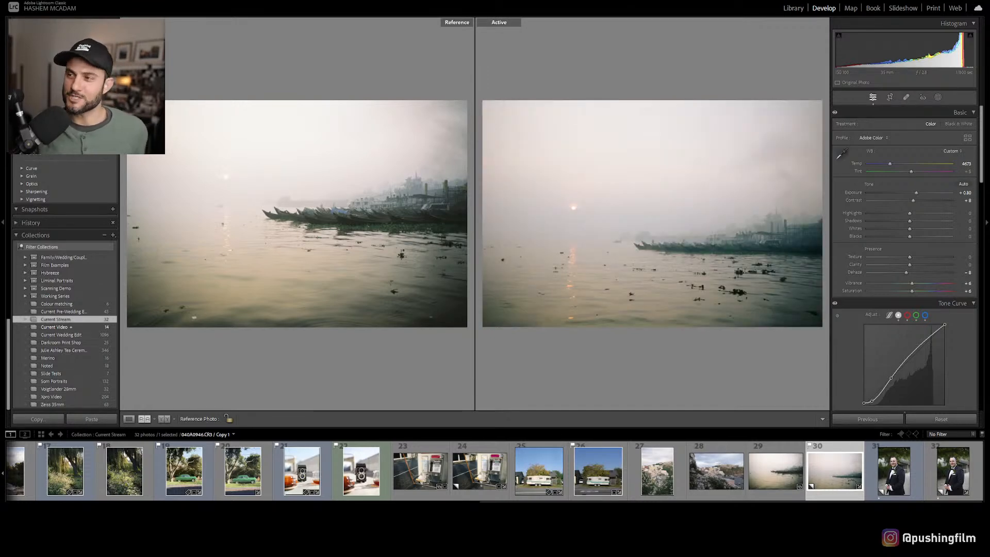
key(backslash)
key(backslash)
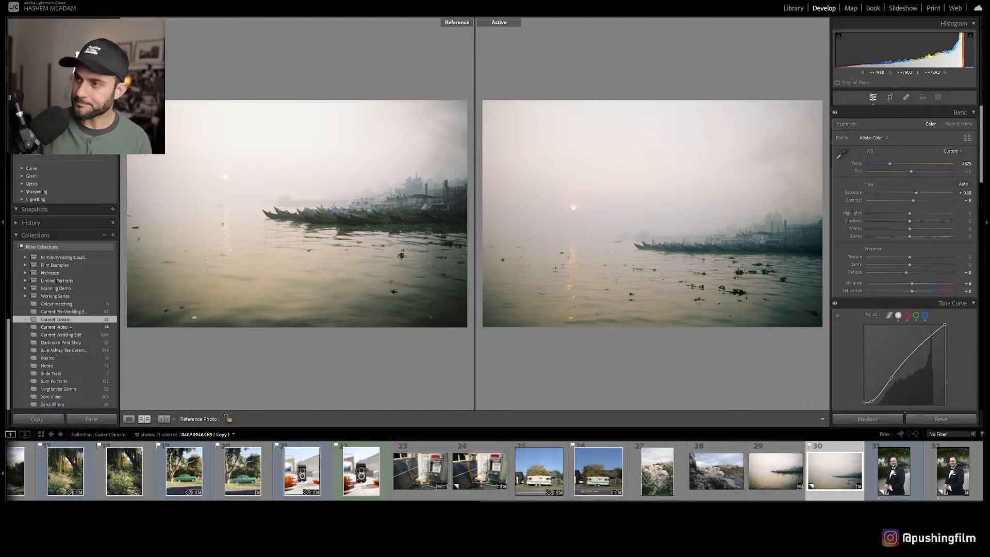
key(backslash)
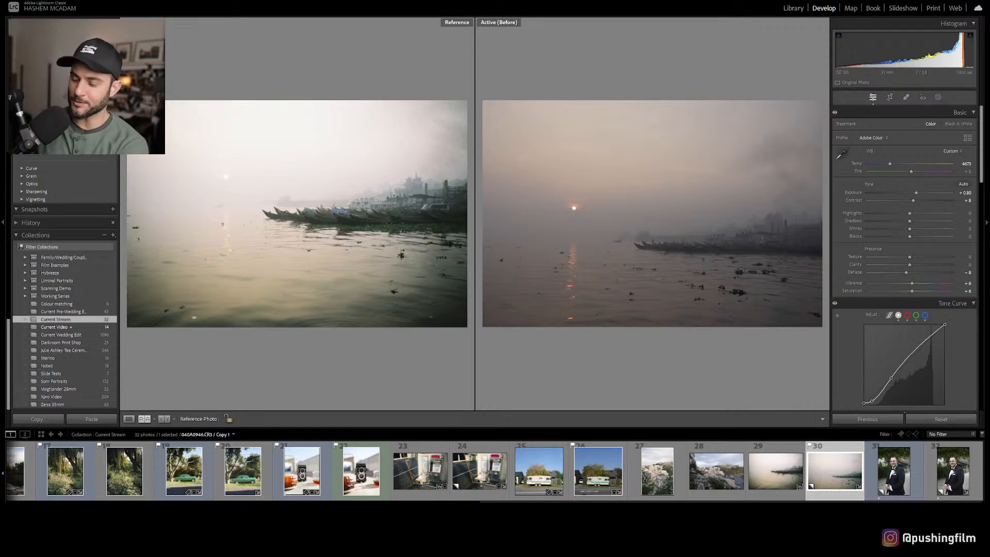
- Open razor photo 10 for developing in Reference view, with photo 9 as the reference photo
key(g)
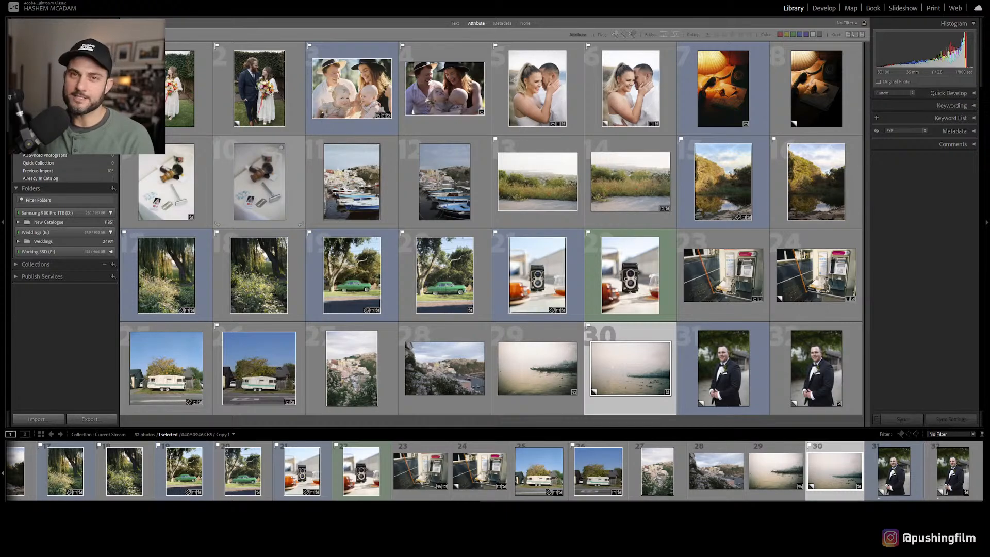
click(259, 181)
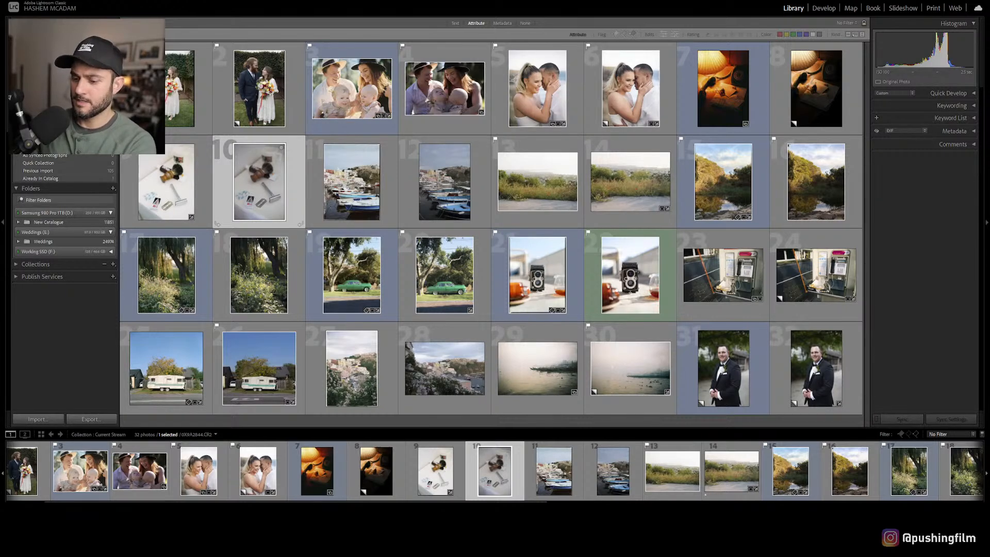
key(d)
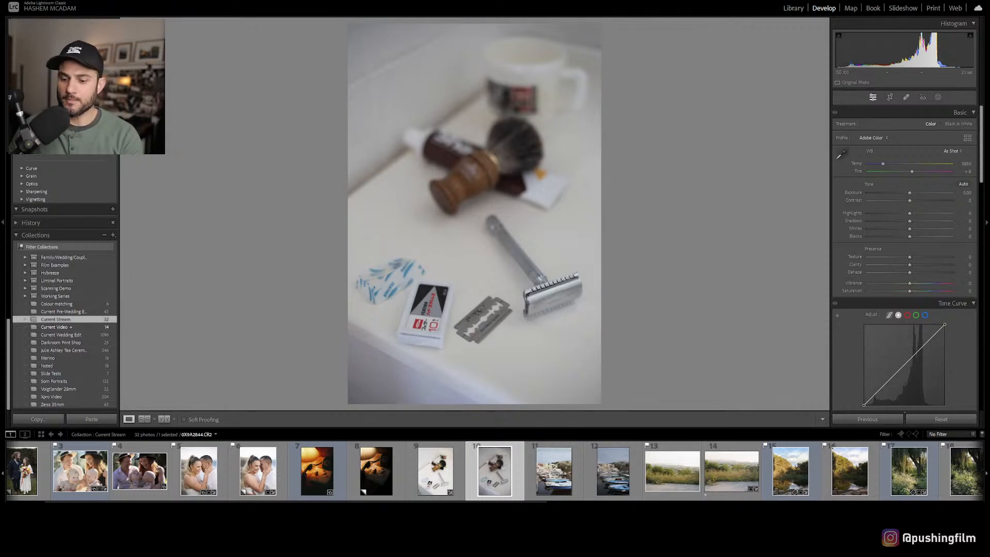
key(shift+r)
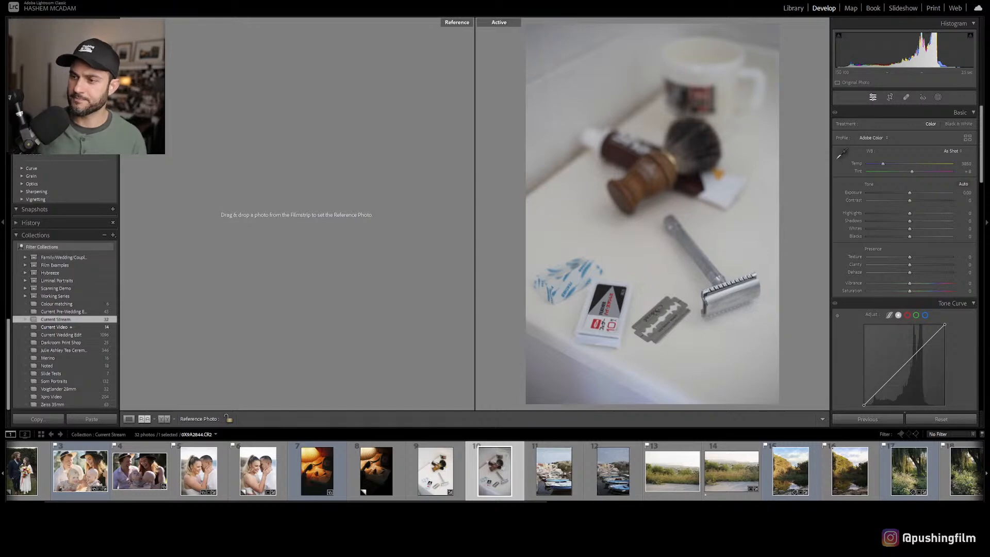
drag(436, 471, 309, 232)
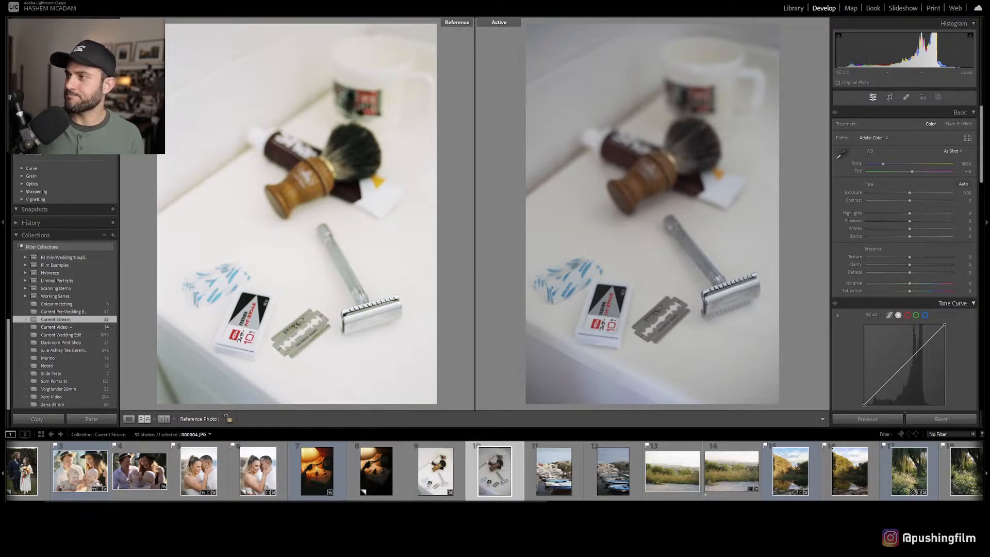
- Set the razor photo's Exposure to +0.83 and Contrast to +34
drag(909, 192, 923, 200)
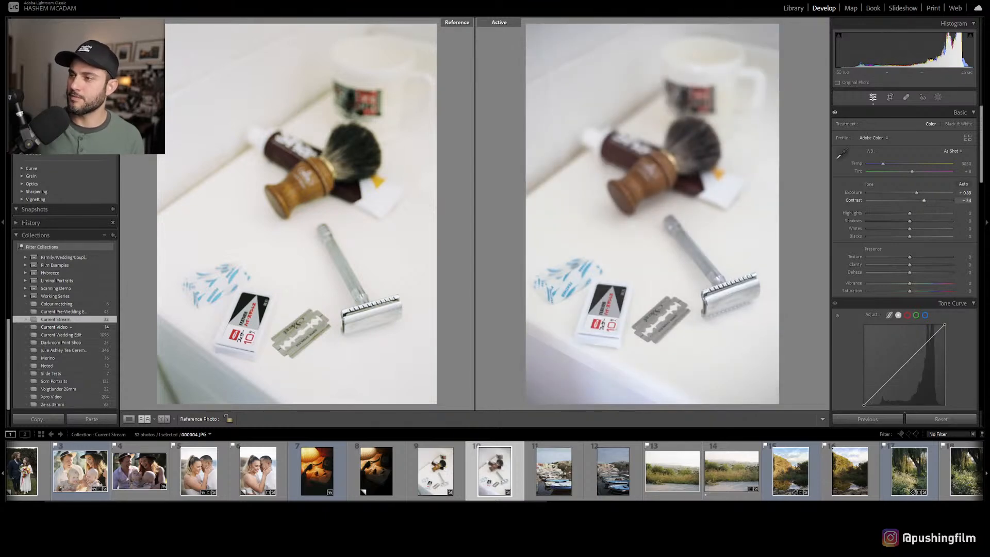
- Compare the razor handles up close and shift the blue and red tone curves' black points inward, with red at Input 14, Output 0
click(335, 244)
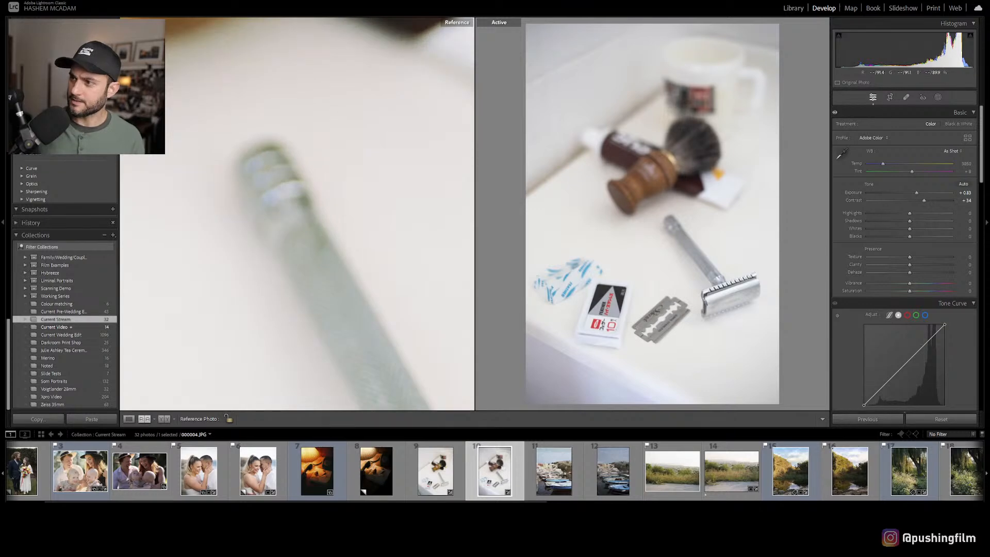
drag(655, 207, 651, 223)
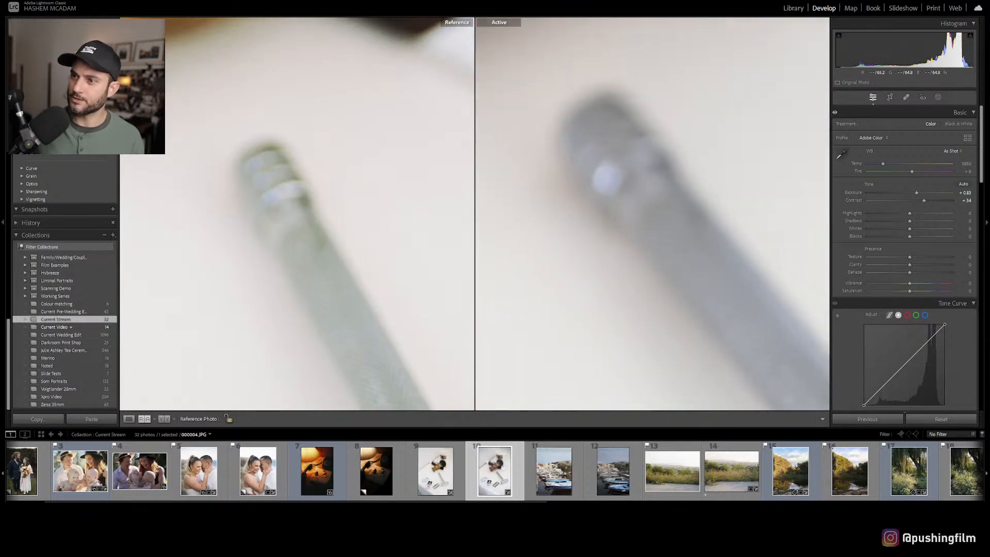
drag(309, 258, 300, 243)
drag(675, 246, 613, 206)
scroll(904, 257, down, 3)
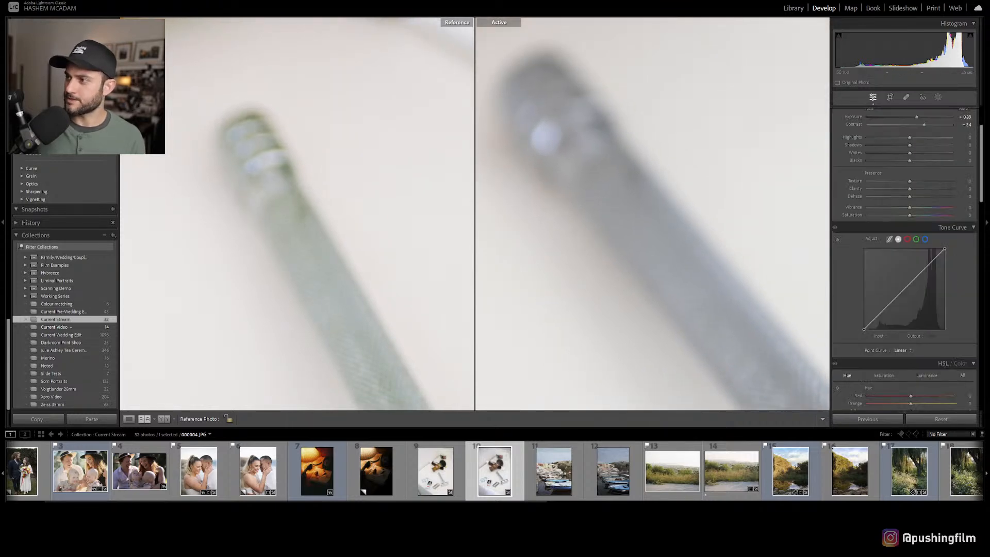
click(924, 239)
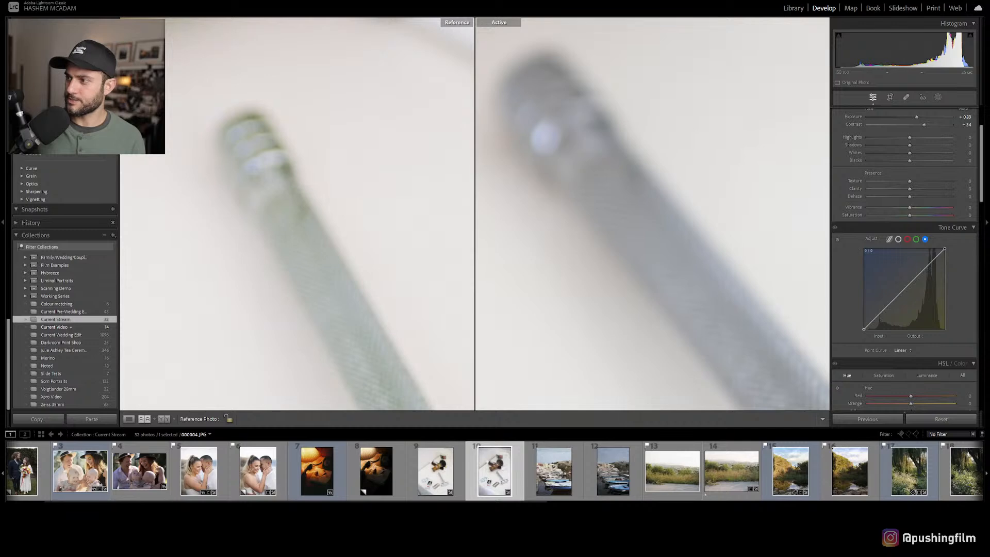
drag(863, 329, 866, 329)
click(907, 239)
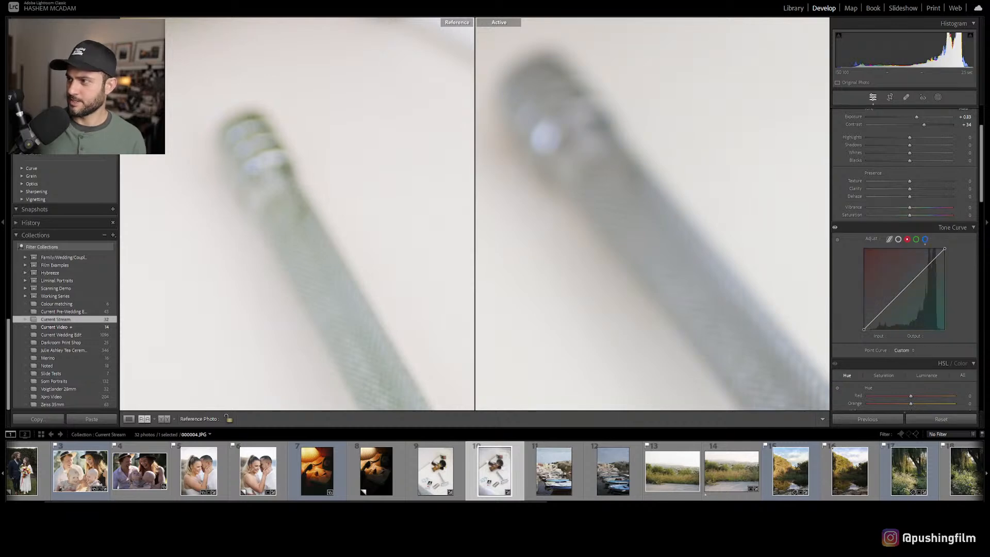
drag(863, 329, 868, 329)
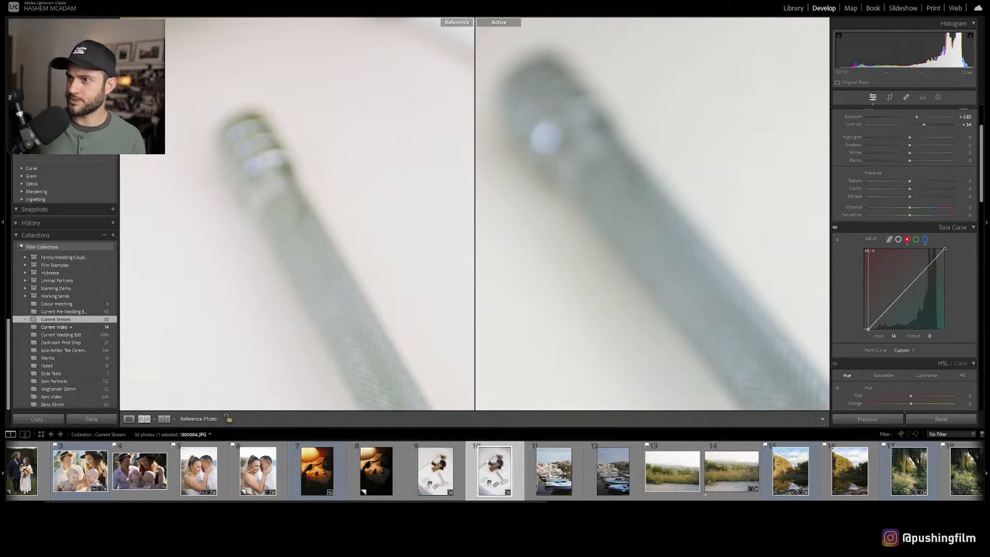